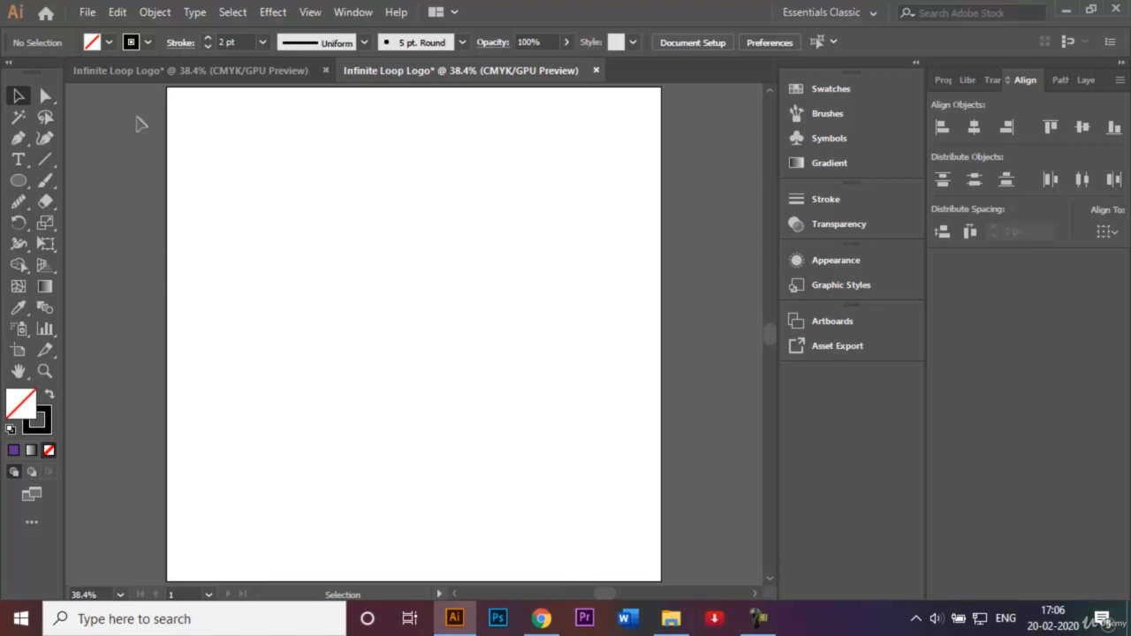
- Activate the Ellipse tool with no fill and keep the stroke weight at 2 pt
click(24, 183)
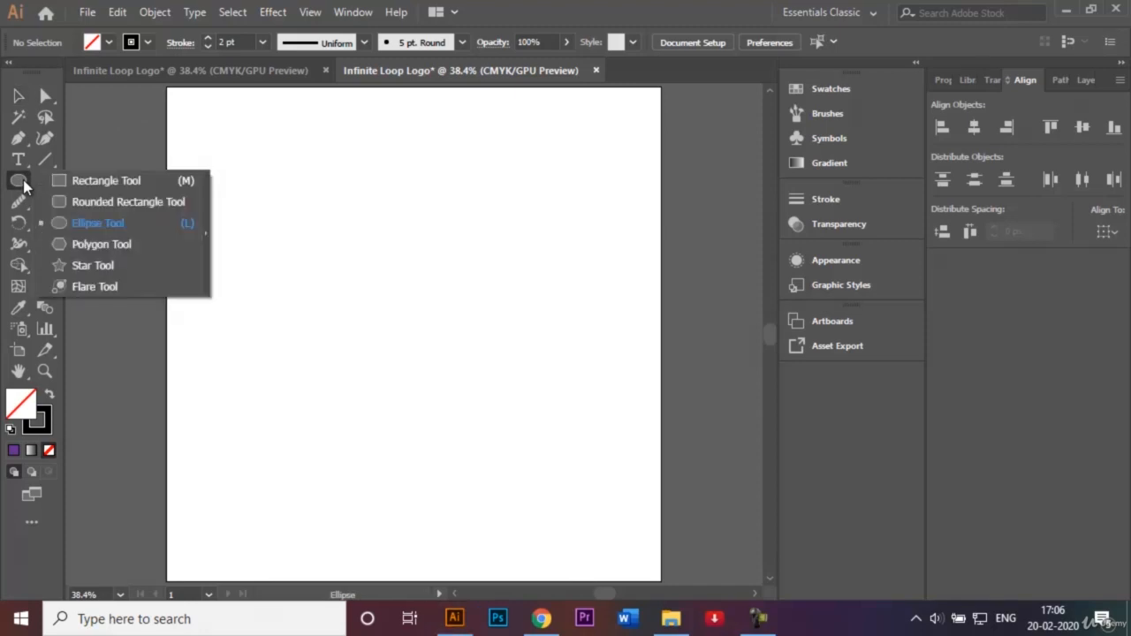
click(87, 225)
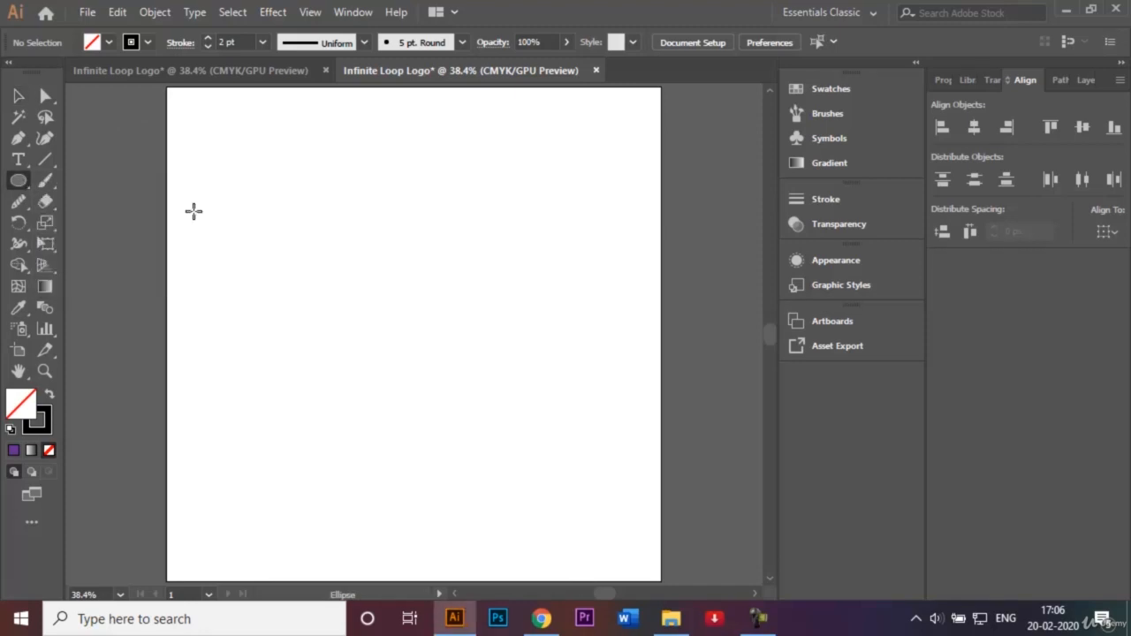
click(108, 44)
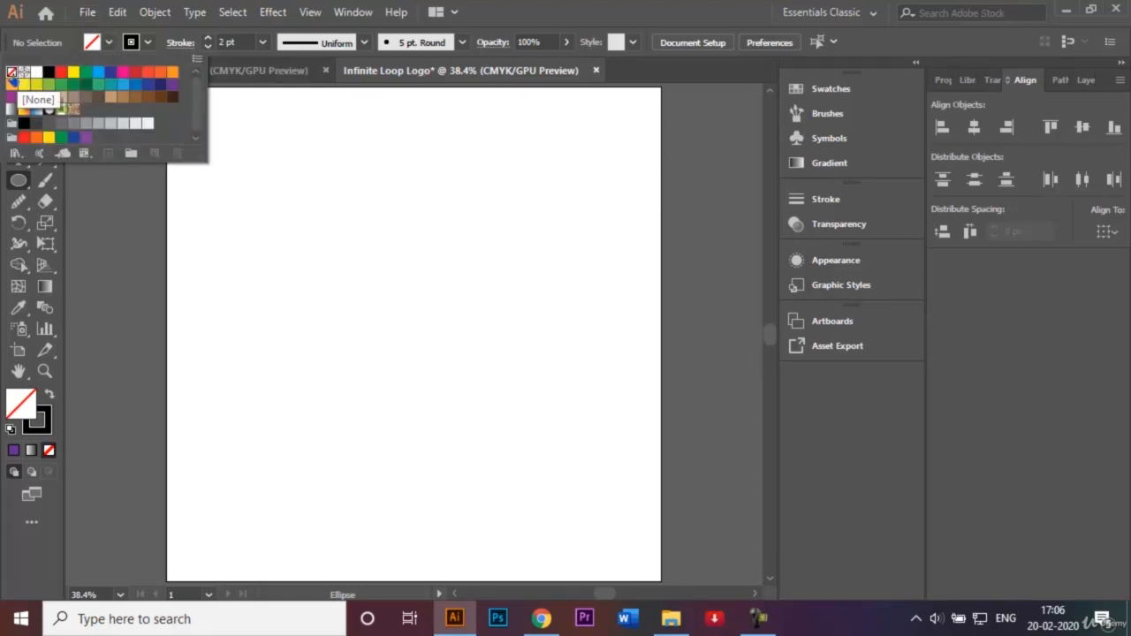
click(12, 75)
click(349, 244)
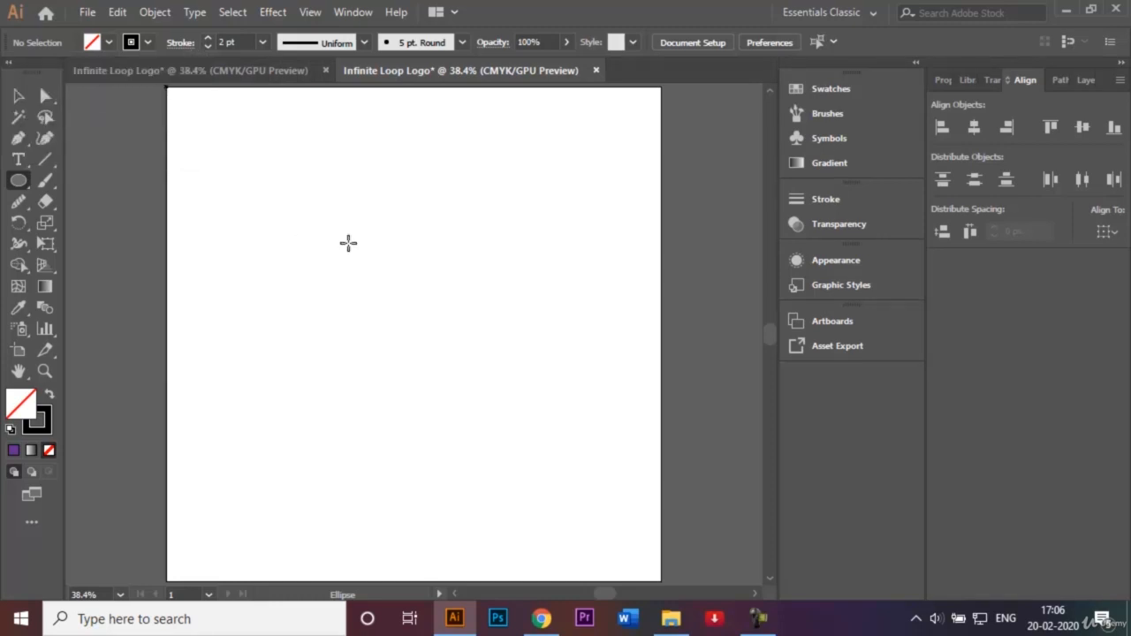
click(261, 43)
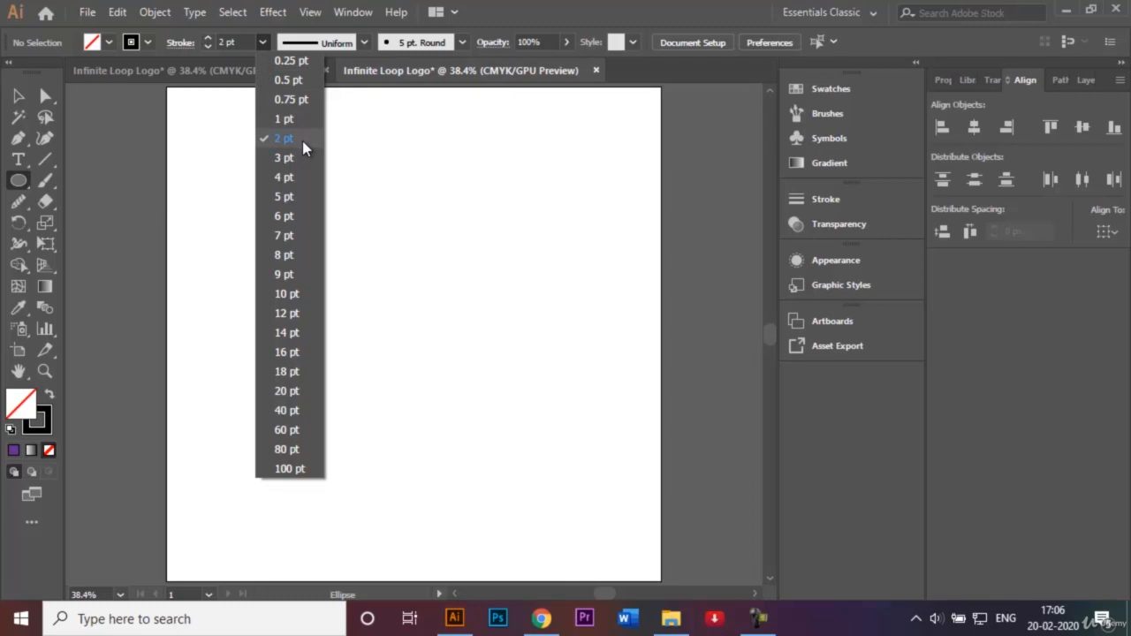
click(404, 222)
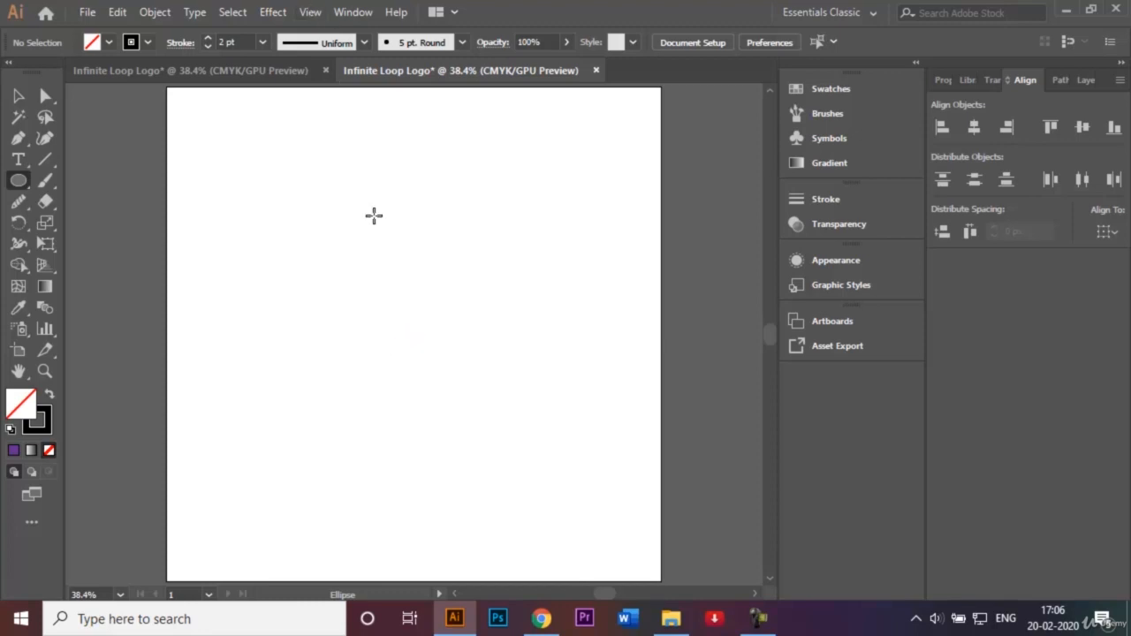
- Check in the view options that Smart Guides are enabled
click(309, 12)
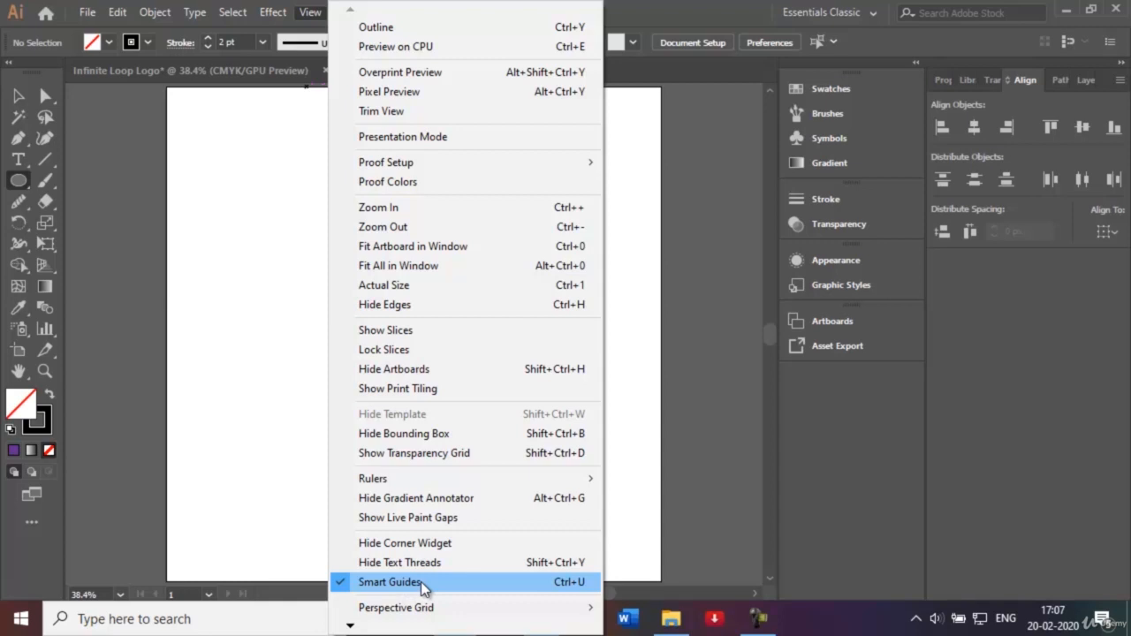
click(293, 449)
click(607, 340)
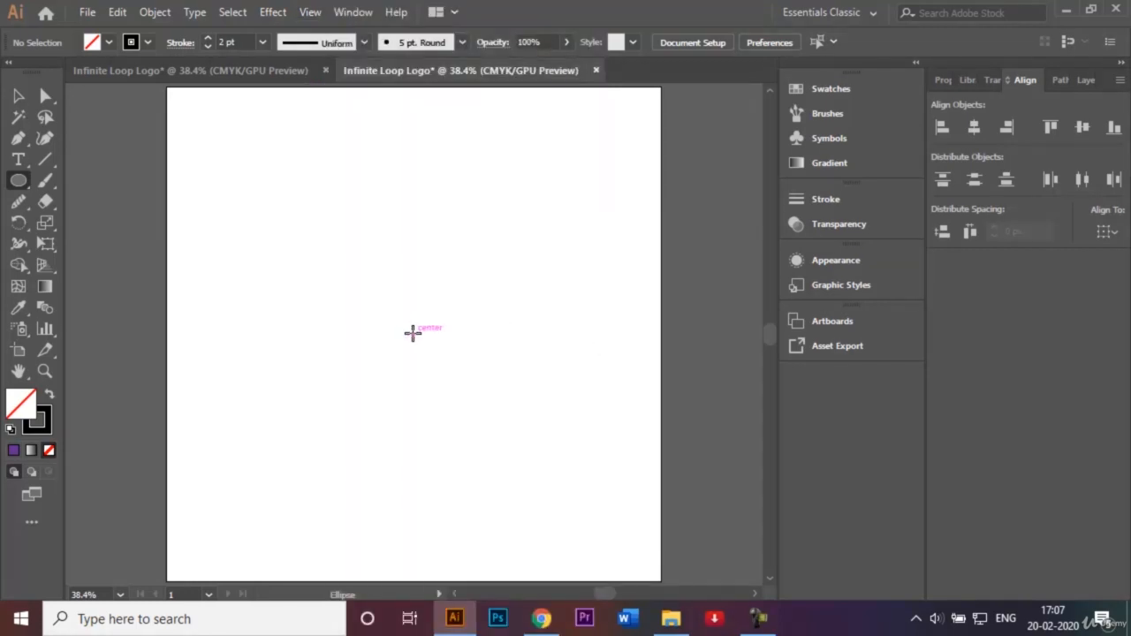
- Create a 450 px circle with the Ellipse tool and move it to the centre of the artboard
click(413, 332)
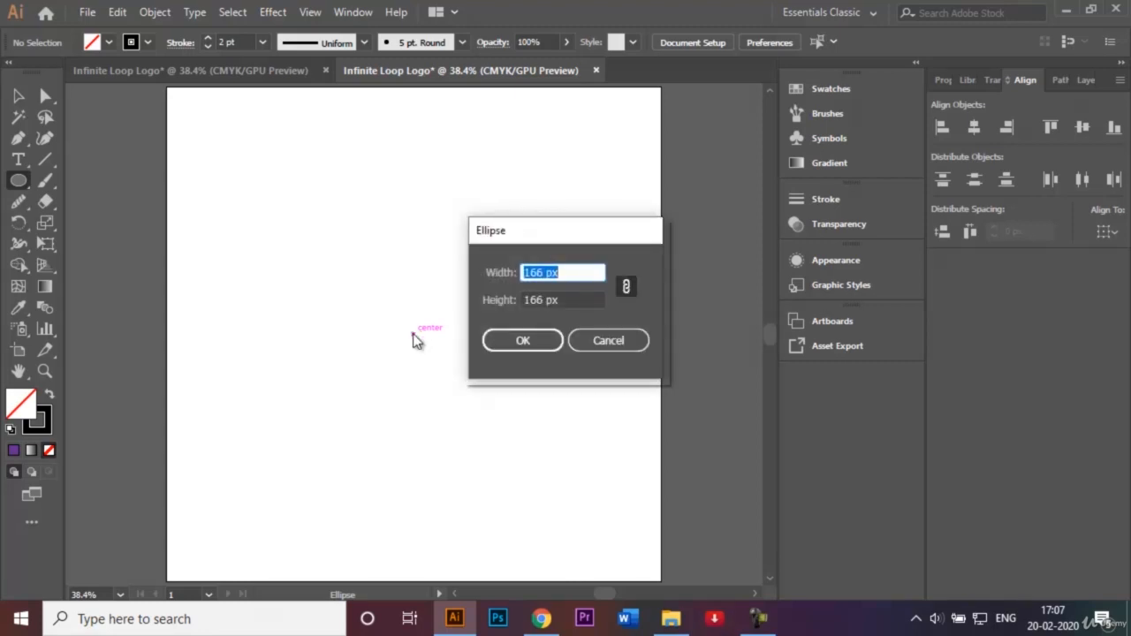
key(BackSpace)
text(450)
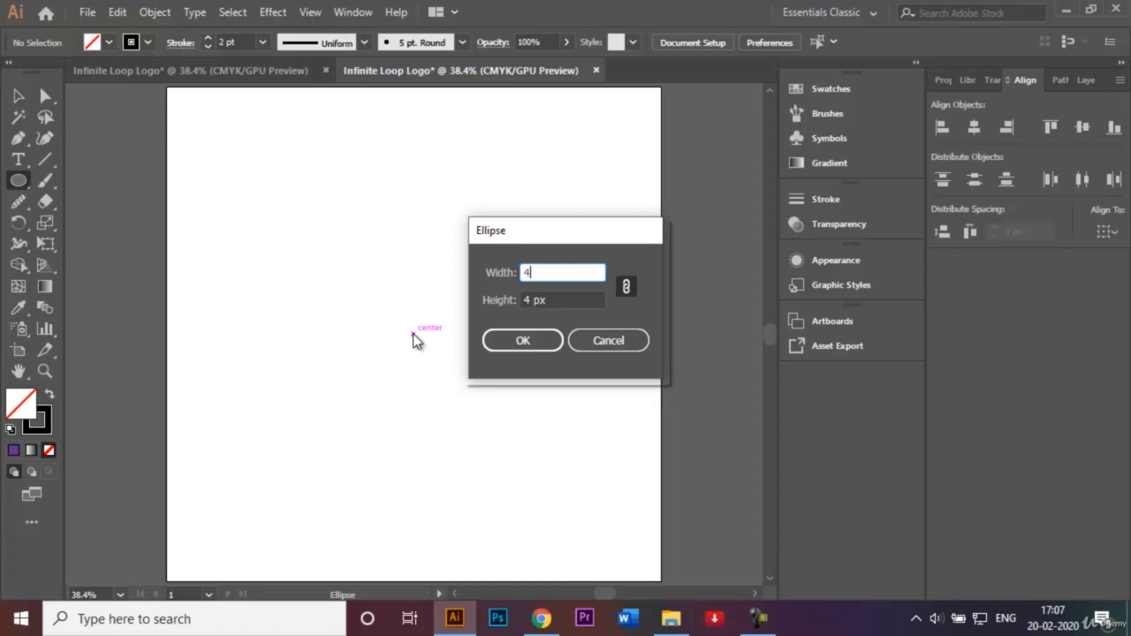
click(523, 341)
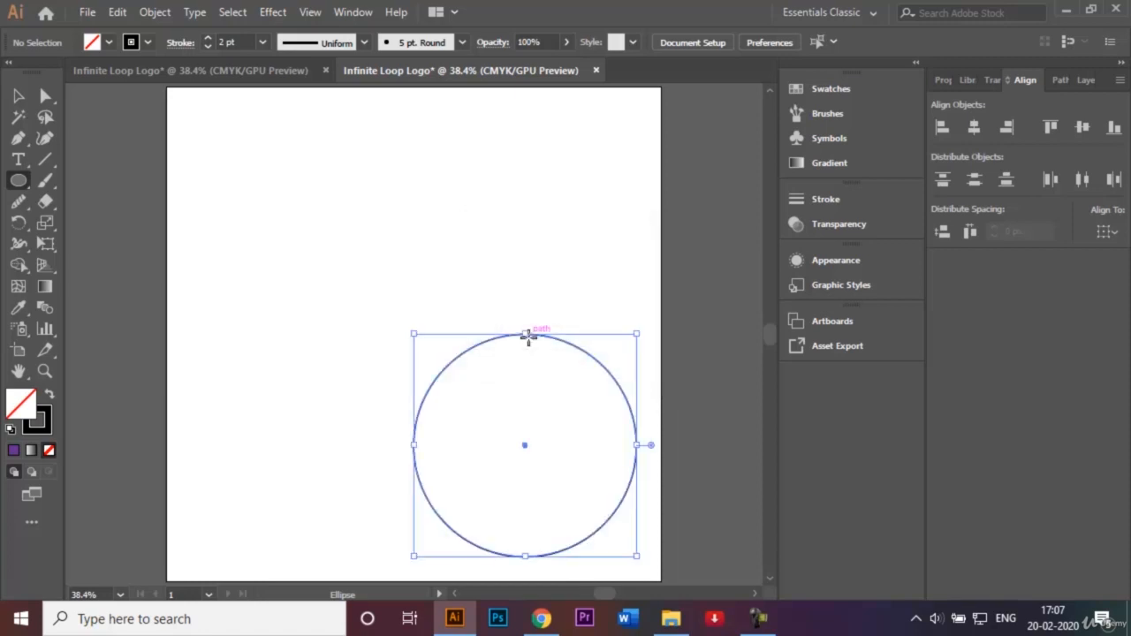
key(v)
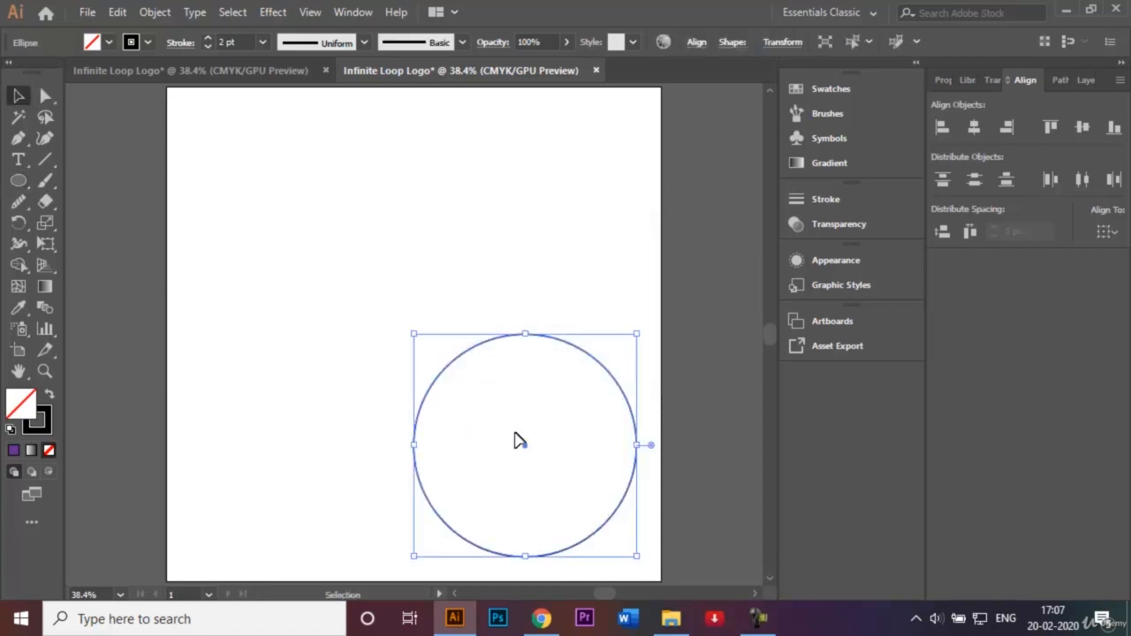
drag(523, 451, 412, 339)
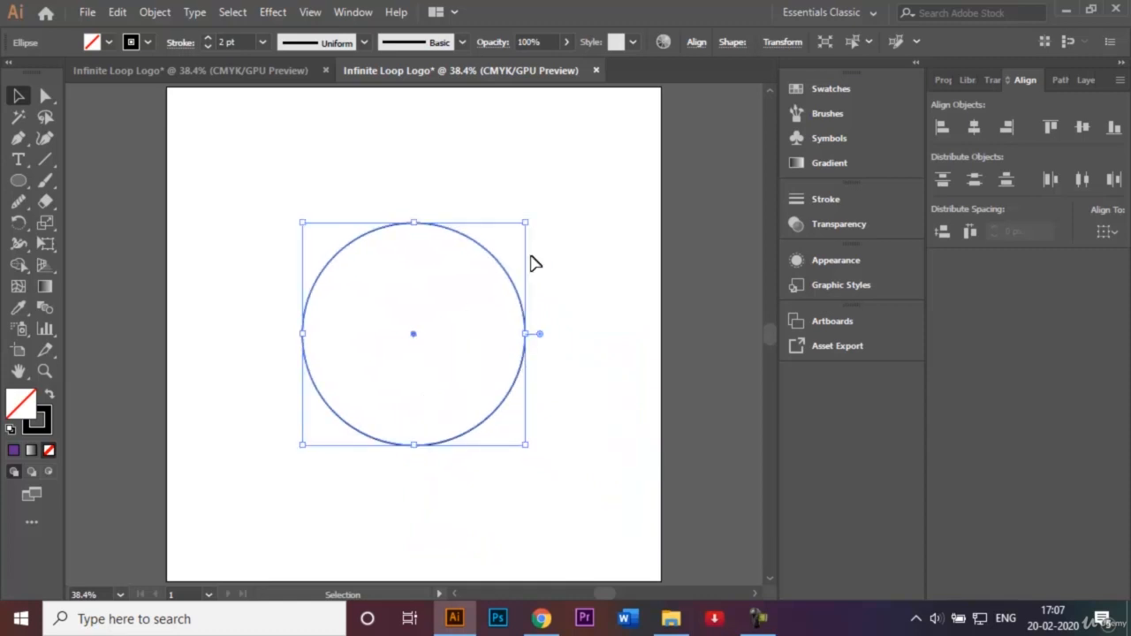
click(537, 262)
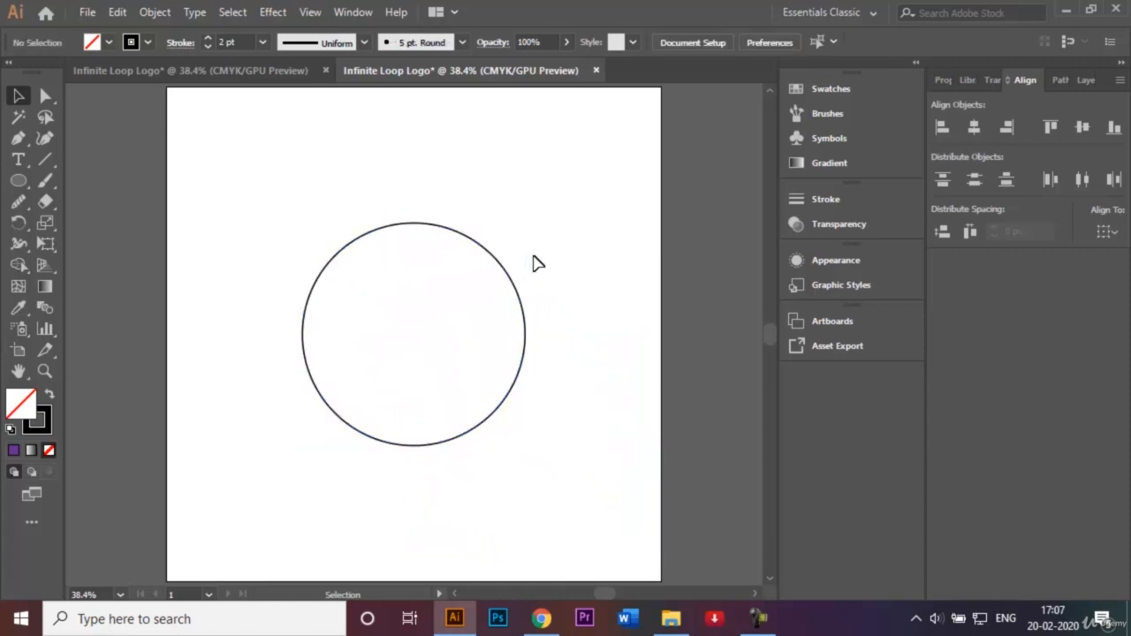
- Create a 308 px circle and move it so it is concentric with the 450 px circle
click(15, 182)
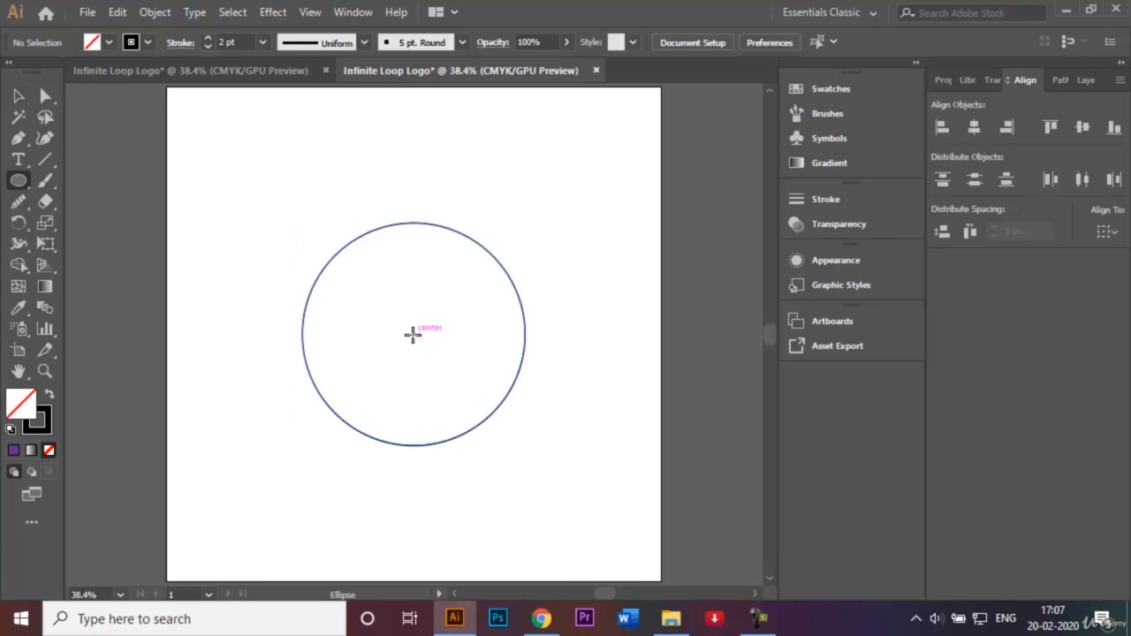
click(412, 334)
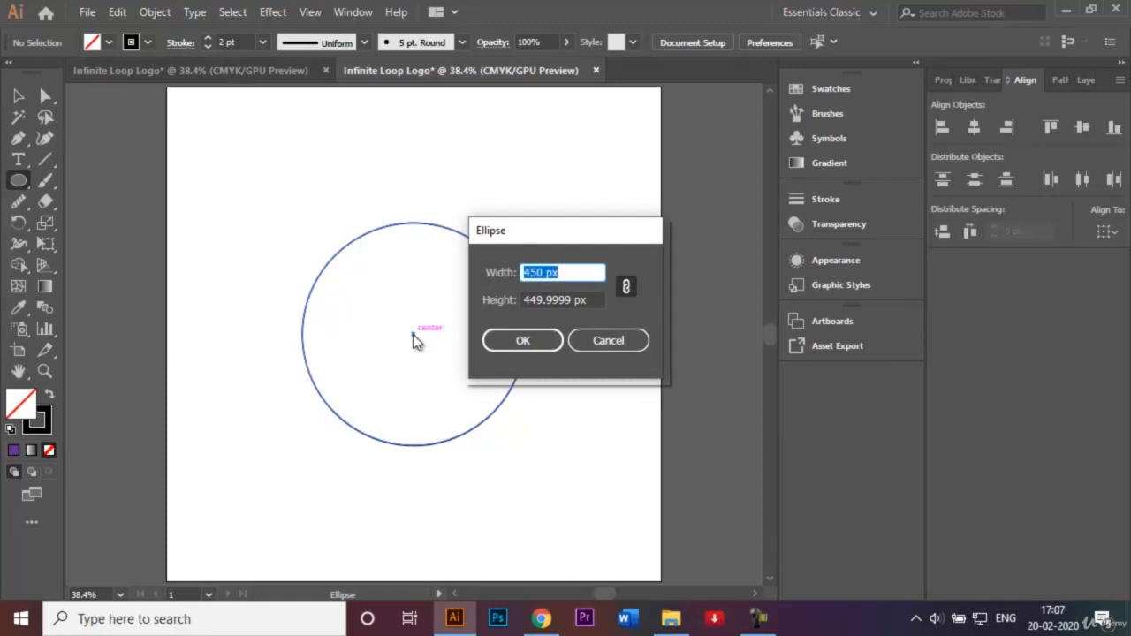
text(308)
click(535, 345)
click(155, 125)
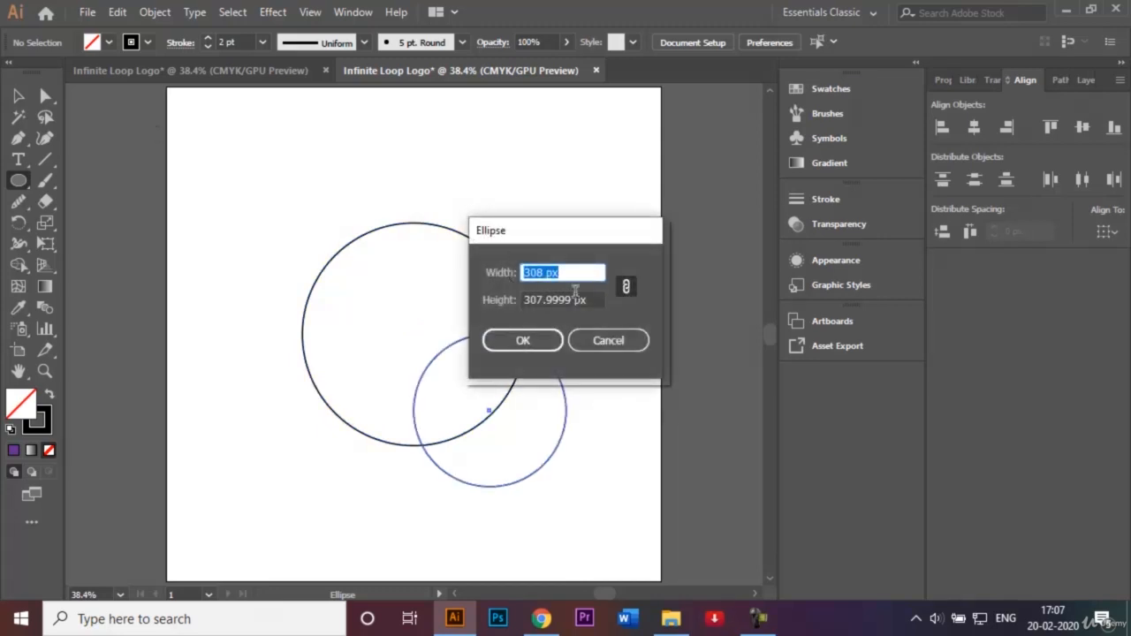
click(593, 340)
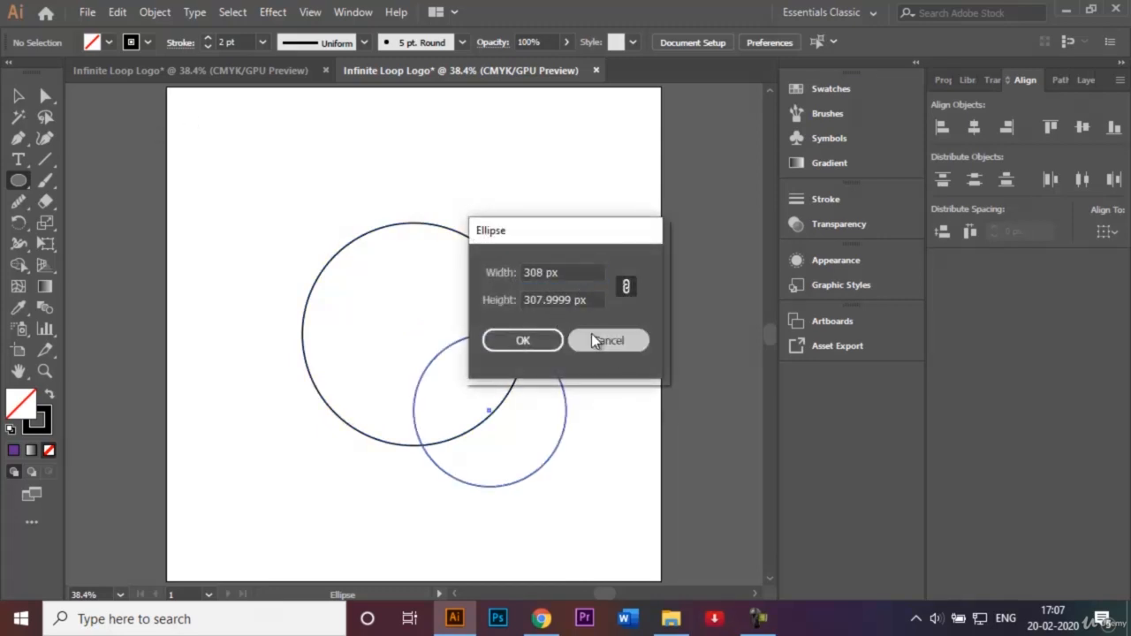
click(18, 96)
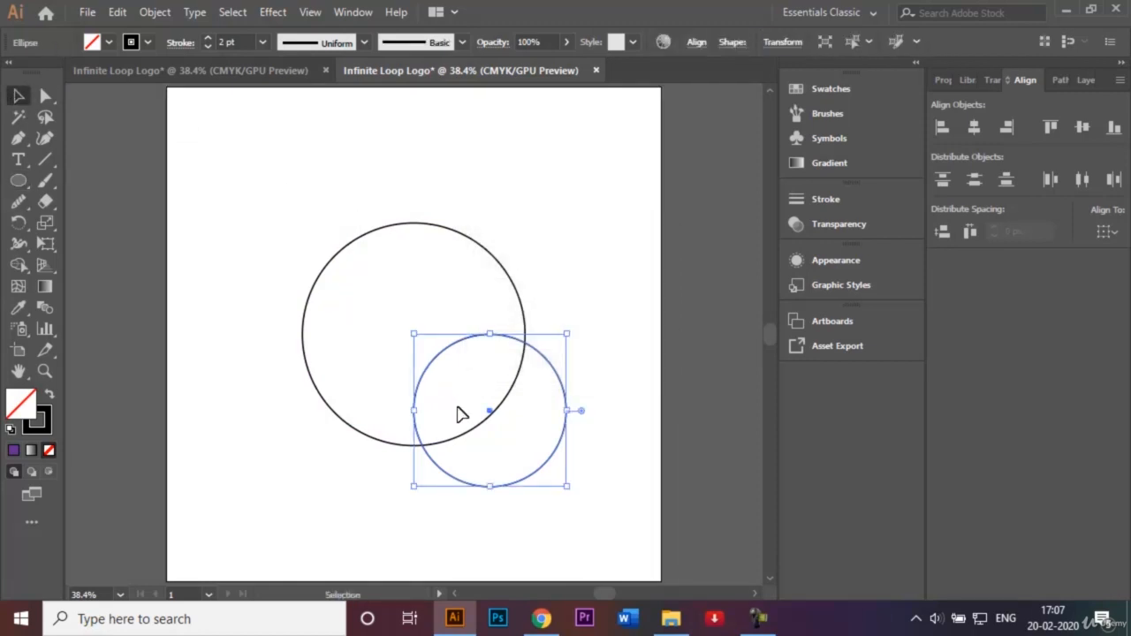
drag(495, 421, 411, 337)
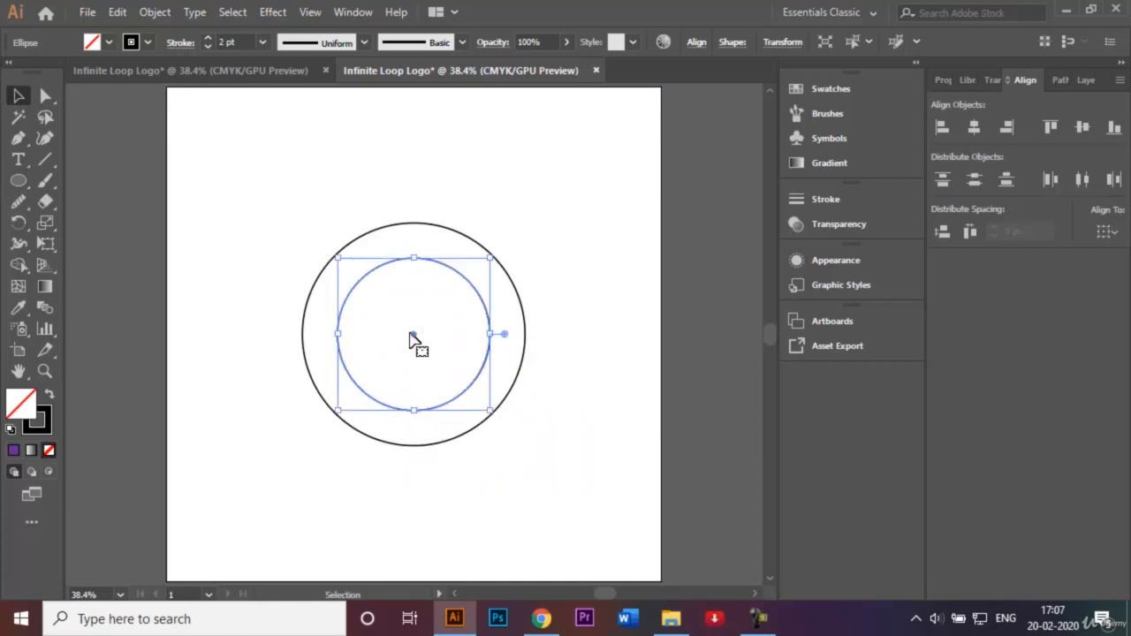
click(506, 182)
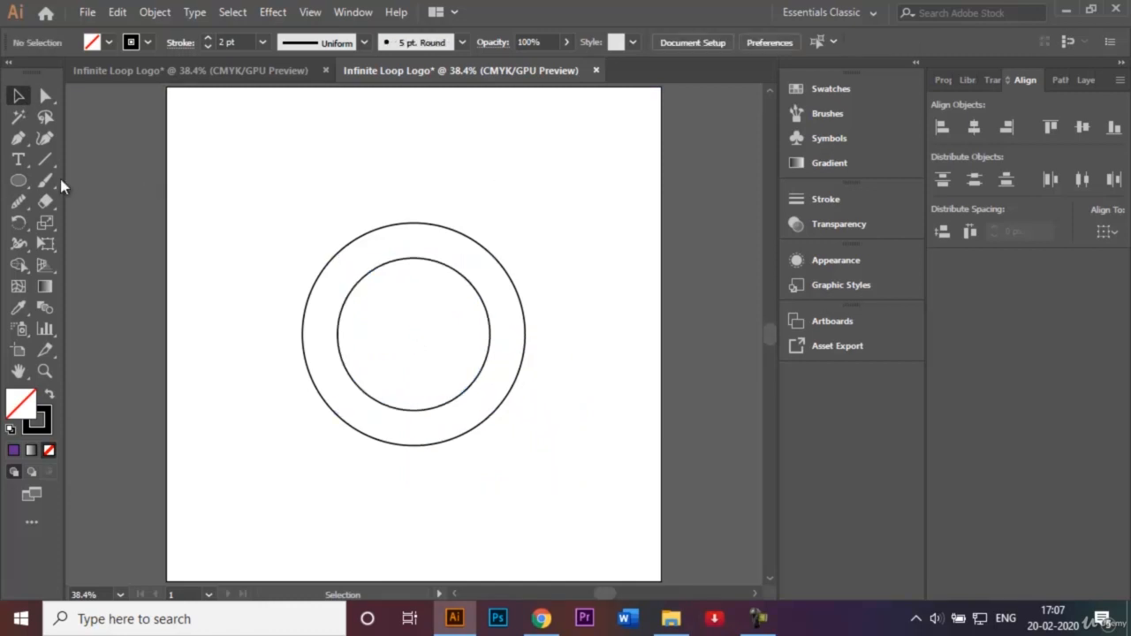
- Create a 166 px circle and move it to the common centre of the two larger circles
click(18, 180)
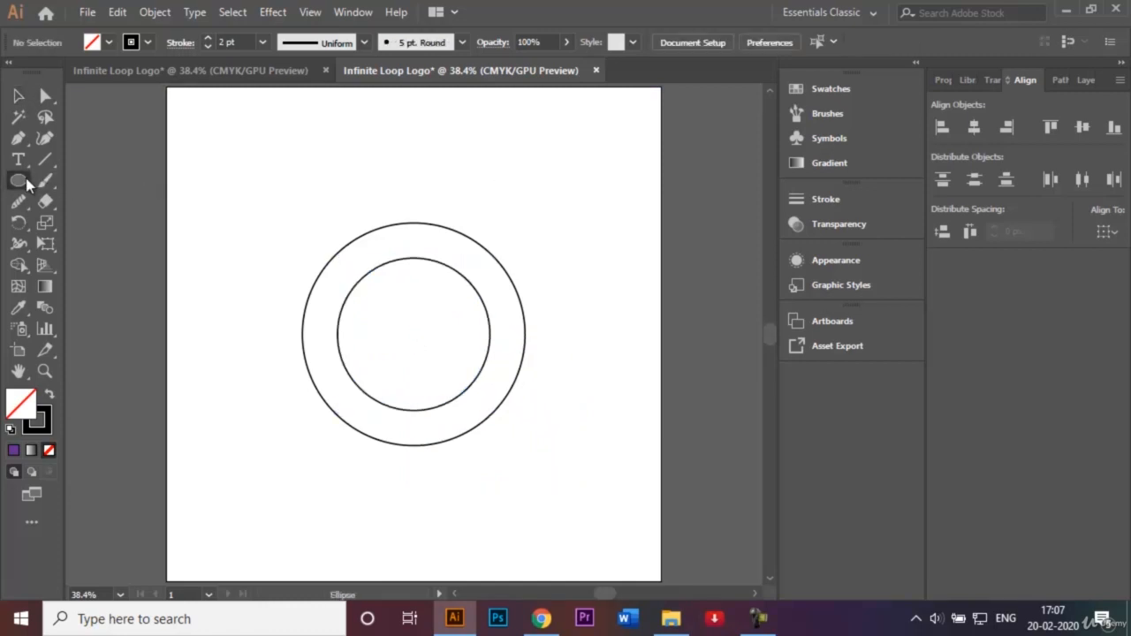
click(415, 335)
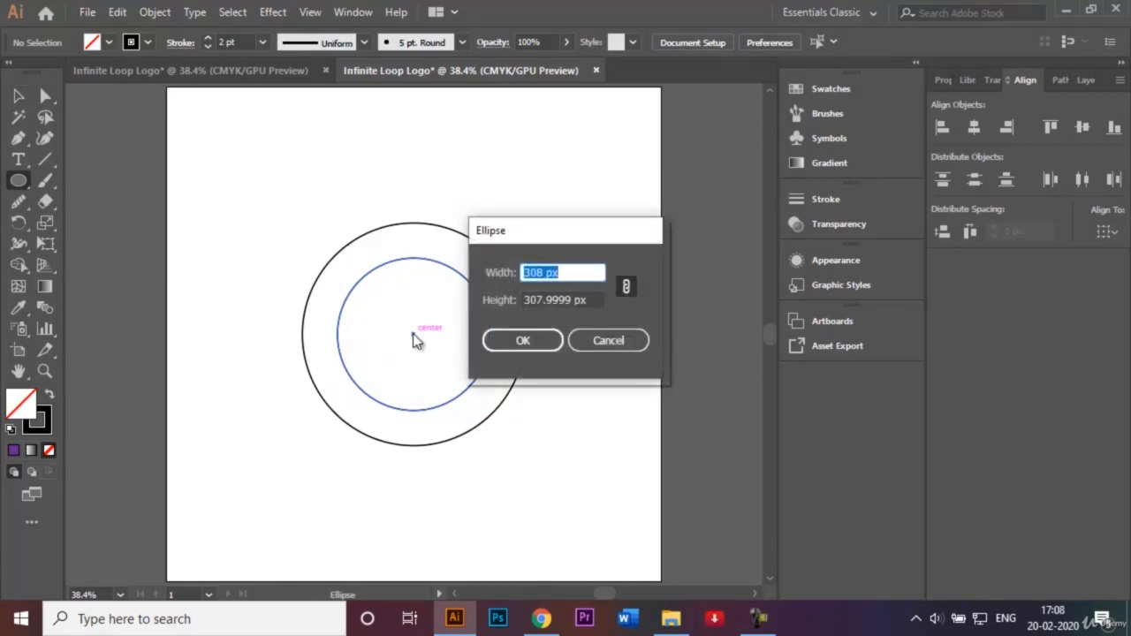
key(BackSpace)
text(166)
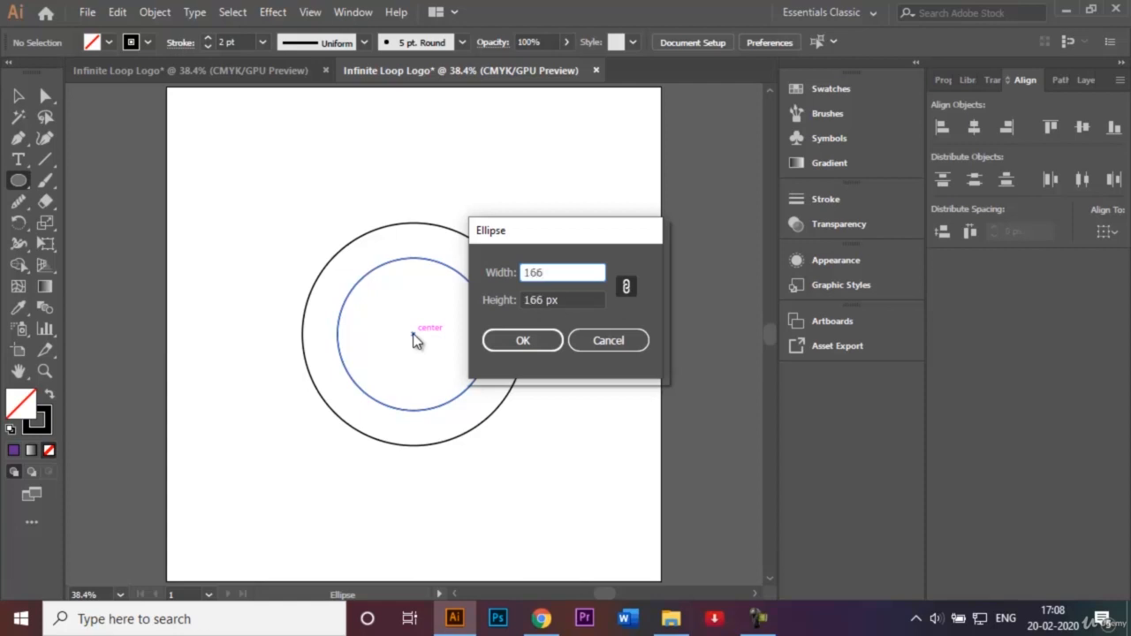
click(530, 349)
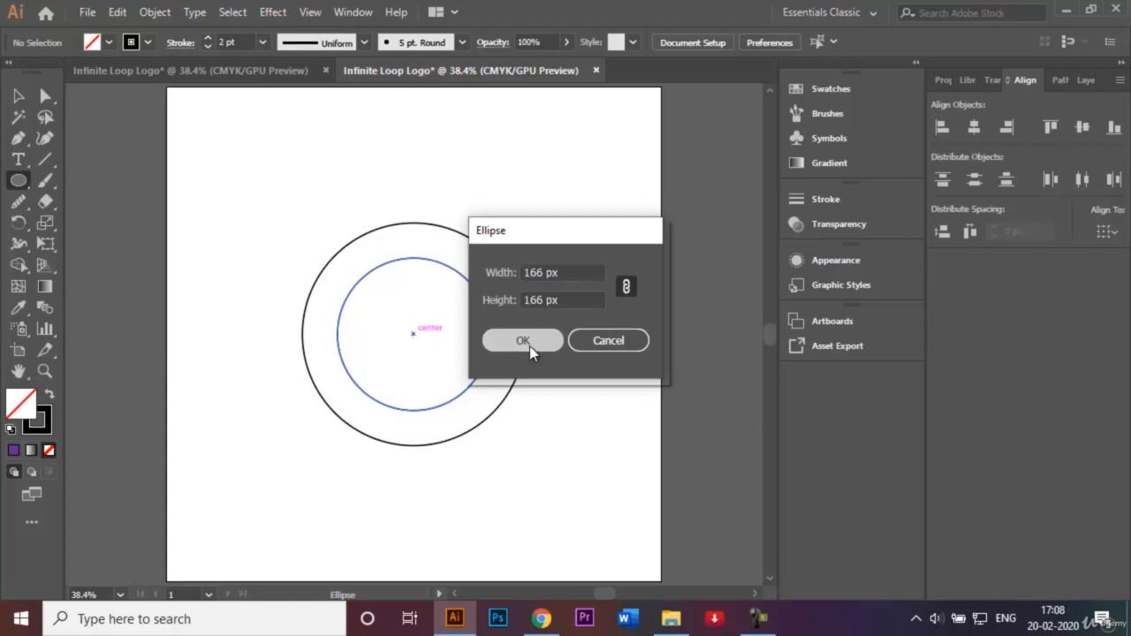
click(24, 100)
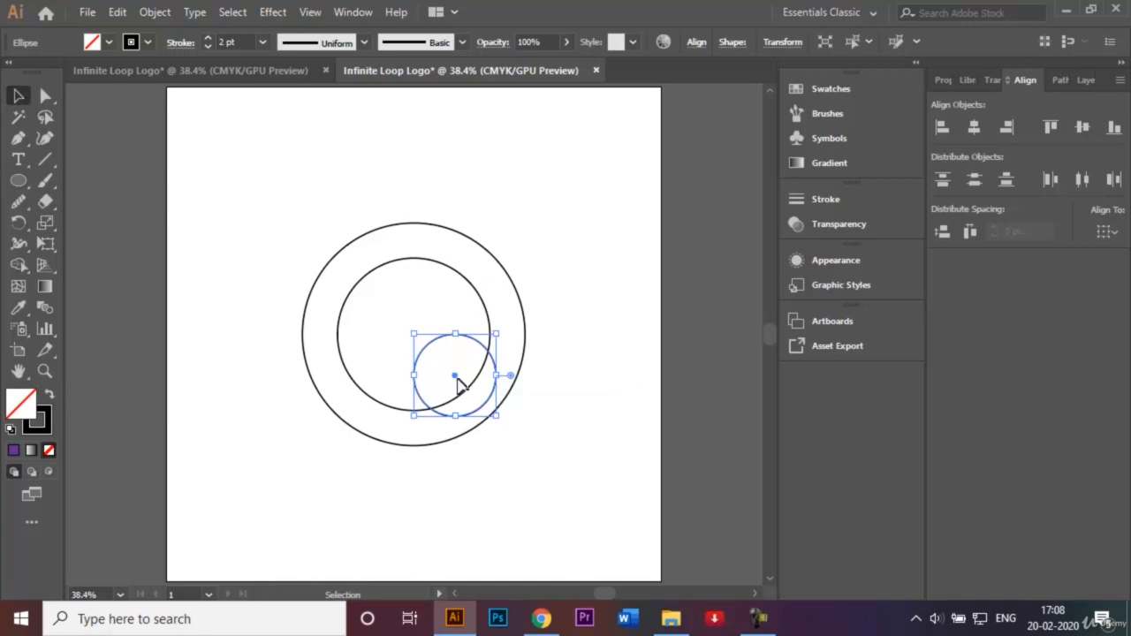
drag(456, 381, 417, 340)
click(494, 187)
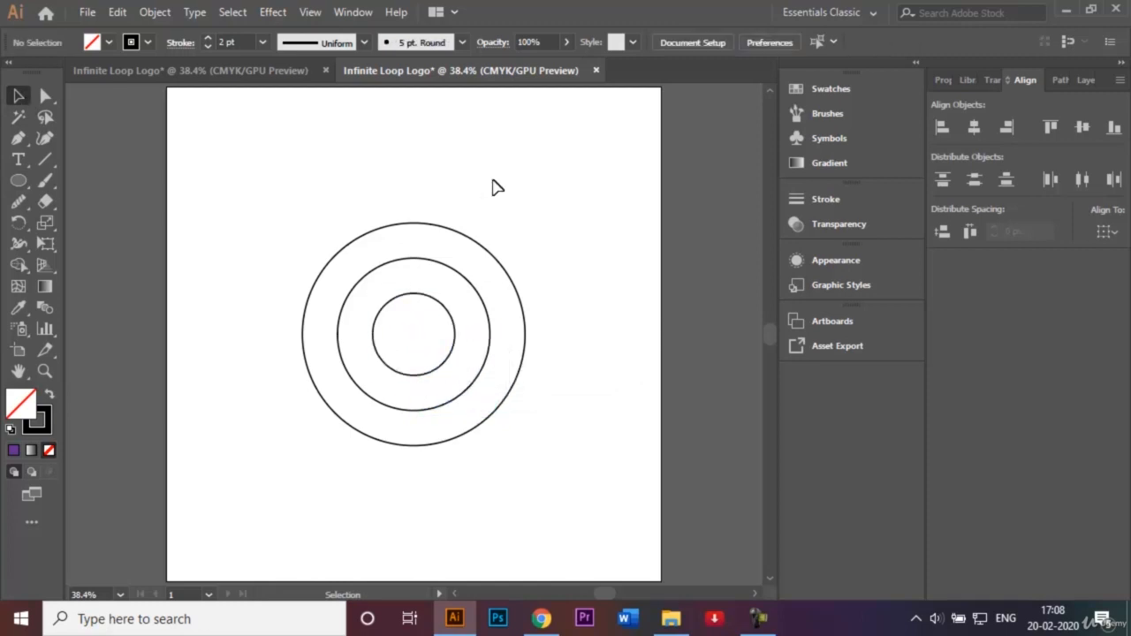
- Duplicate the 308 px circle once to the left and once to the right, each copy touching the outer and inner circles
click(431, 268)
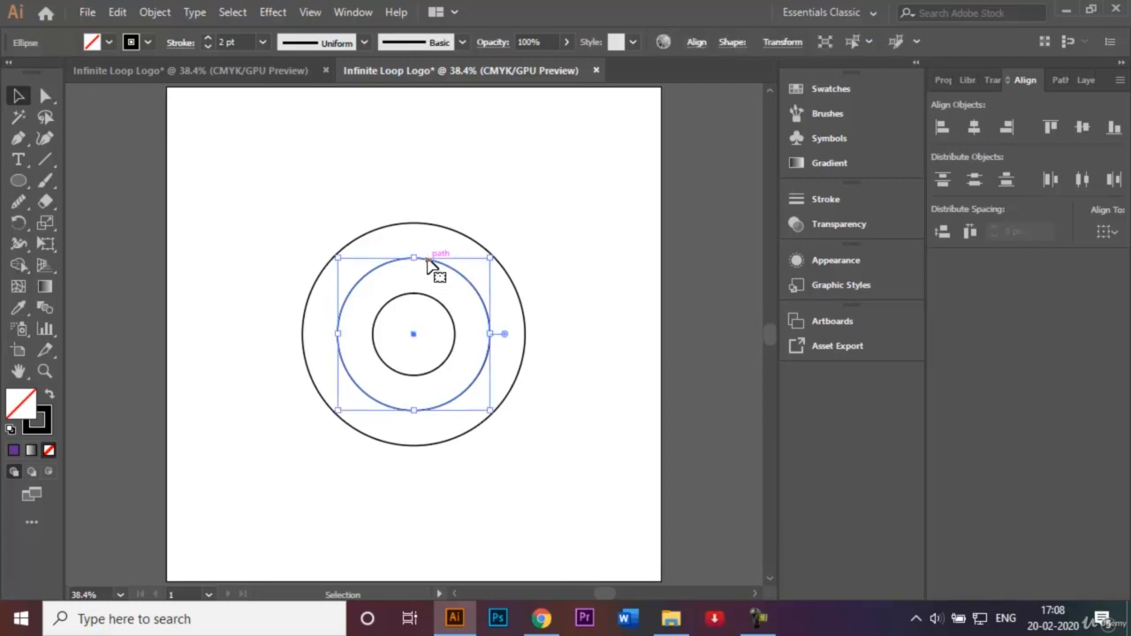
drag(415, 336, 379, 337)
click(534, 218)
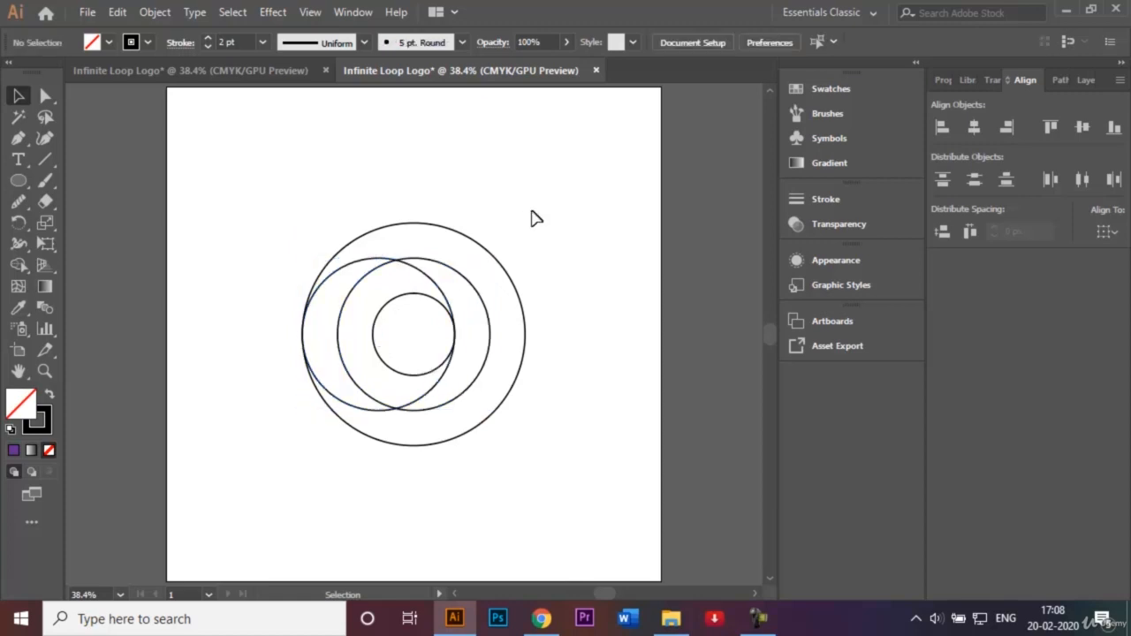
click(446, 265)
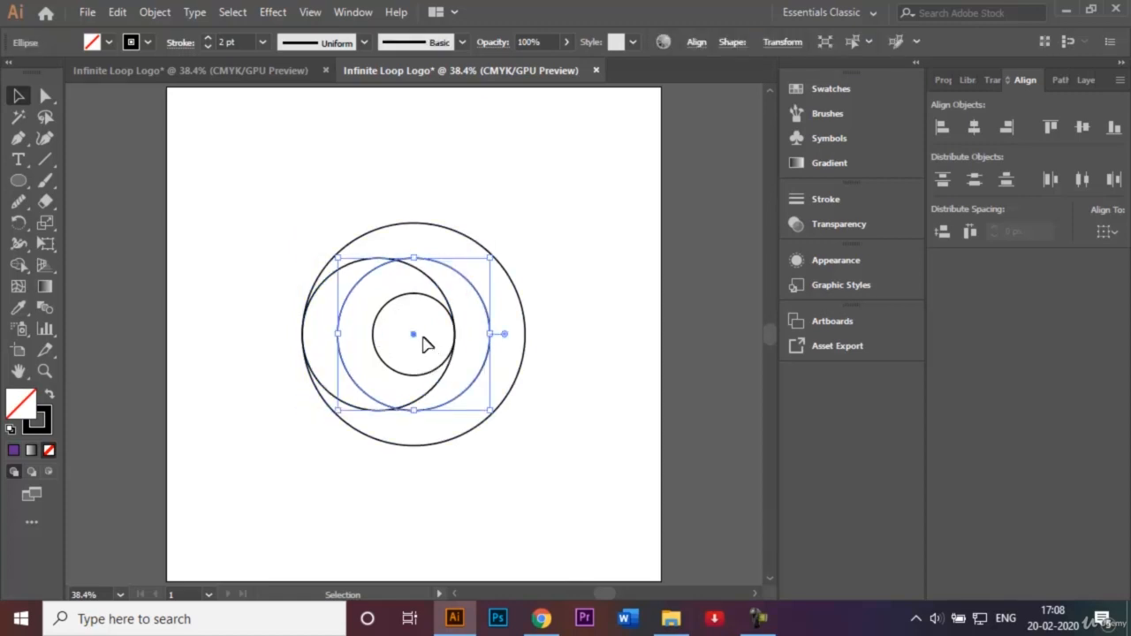
drag(416, 341, 450, 339)
click(569, 253)
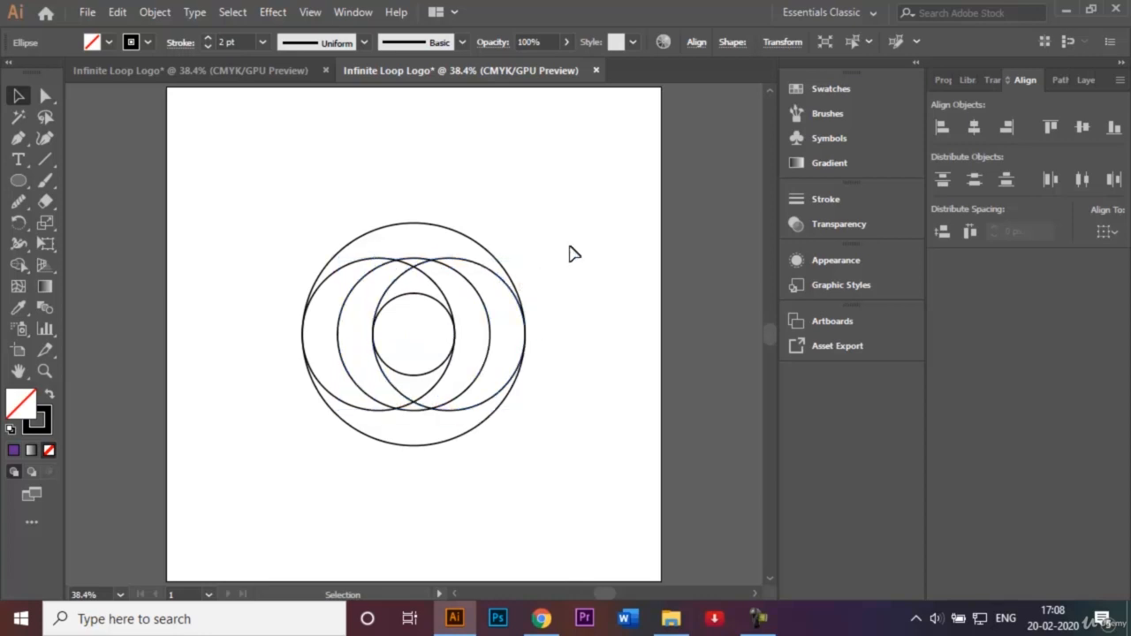
- Move the original 308 px circle straight down until it touches the bottom of the outer circle and the top of the inner one
click(424, 268)
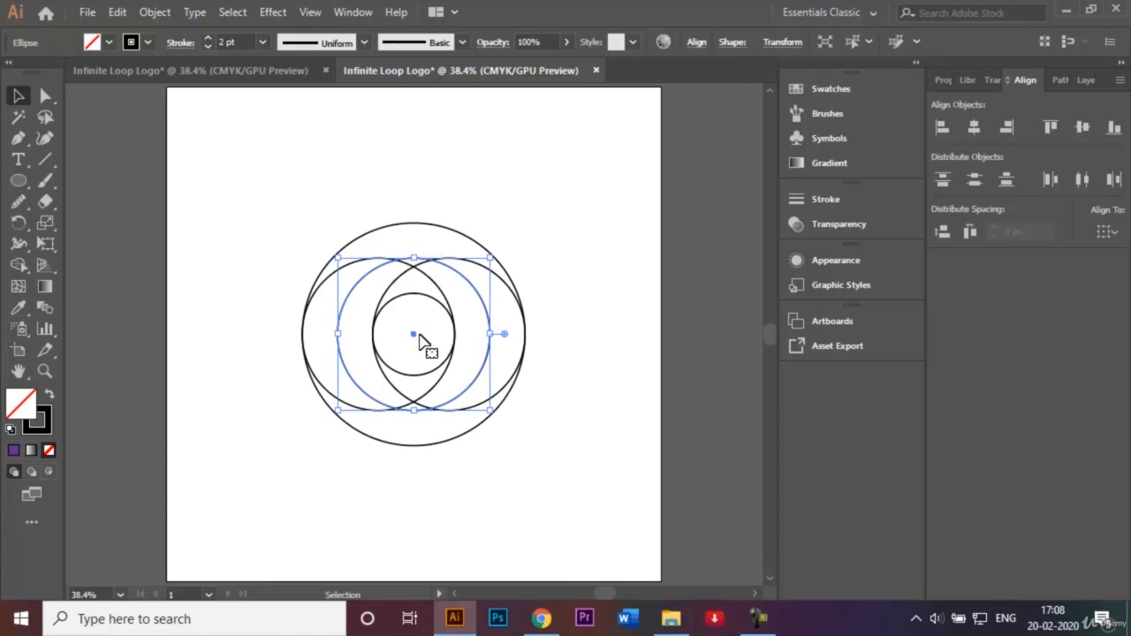
drag(413, 336, 417, 373)
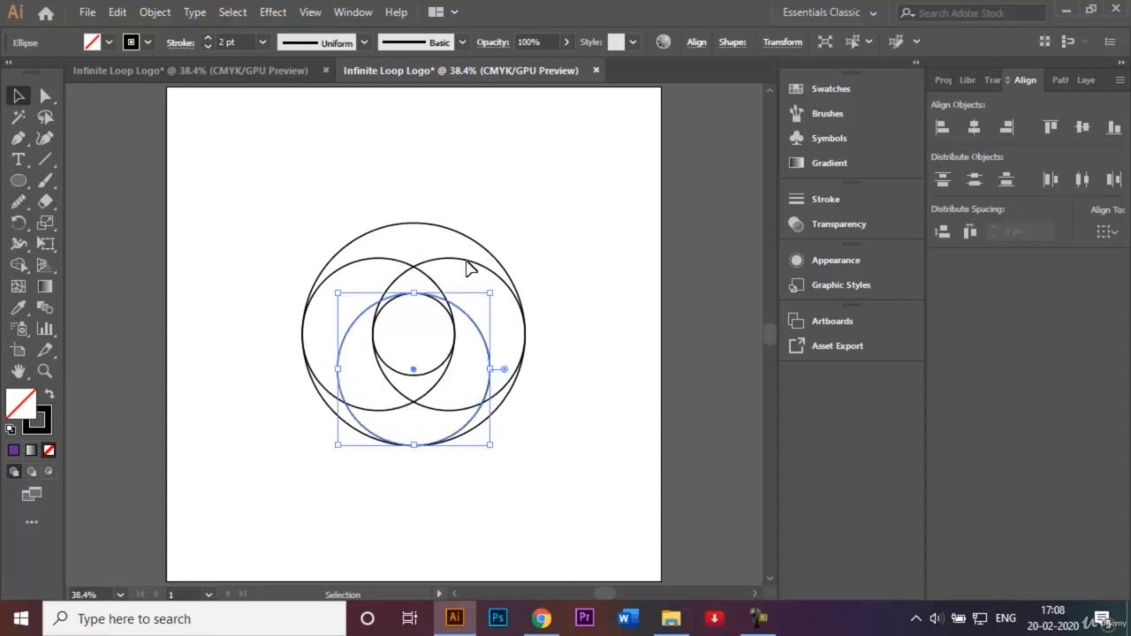
click(495, 221)
- Select all five circles and move them together toward the left side of the artboard
drag(289, 168, 571, 497)
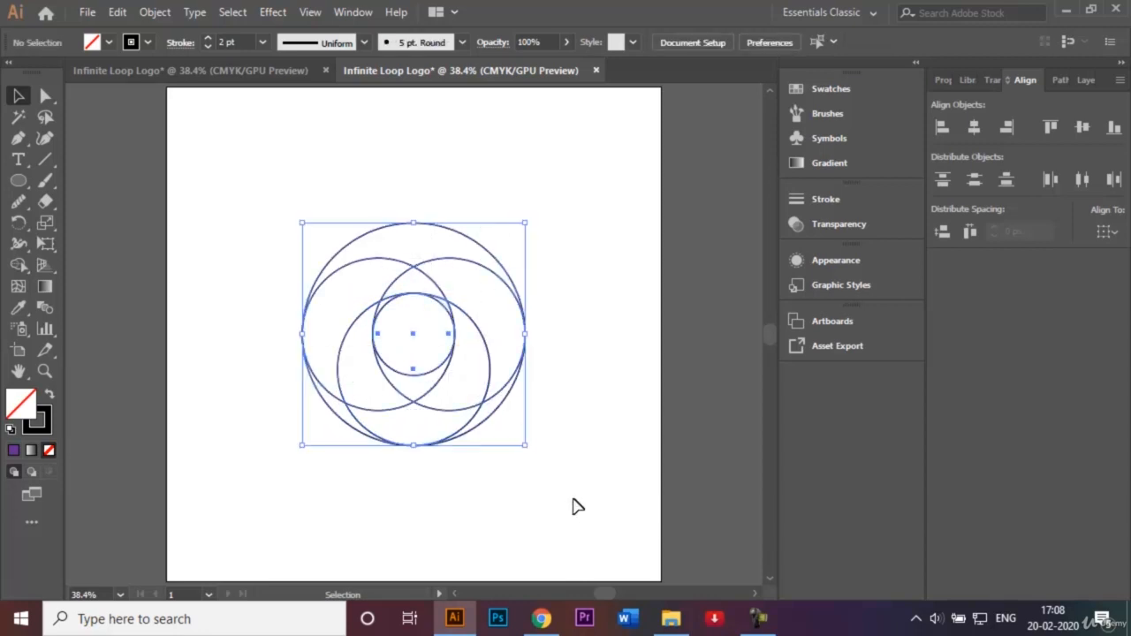
click(389, 327)
drag(280, 188, 568, 484)
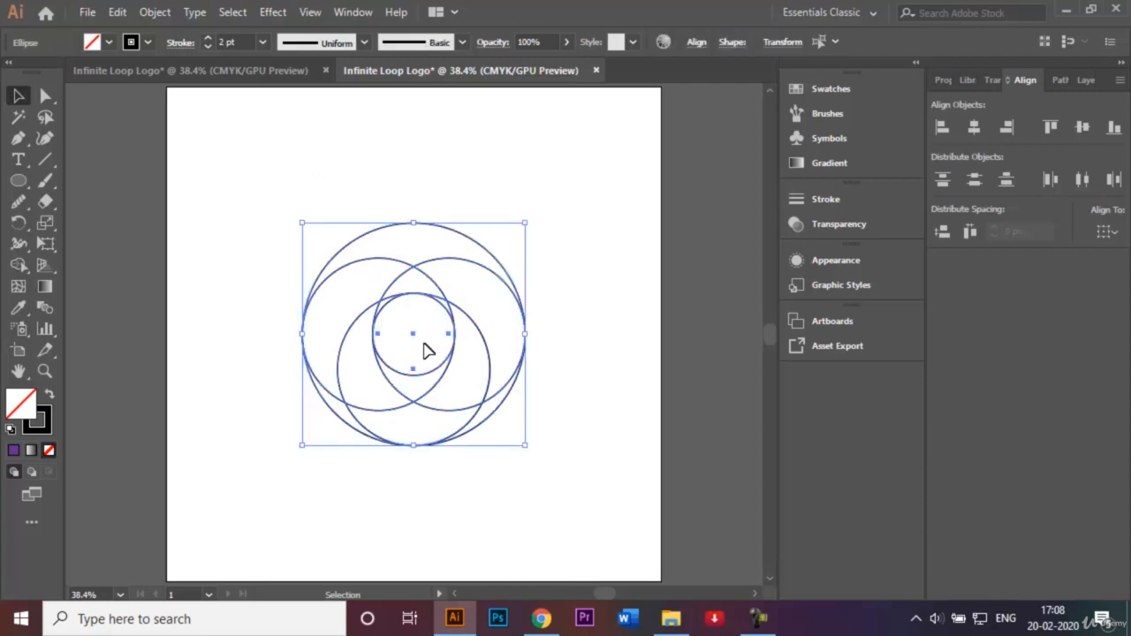
click(380, 292)
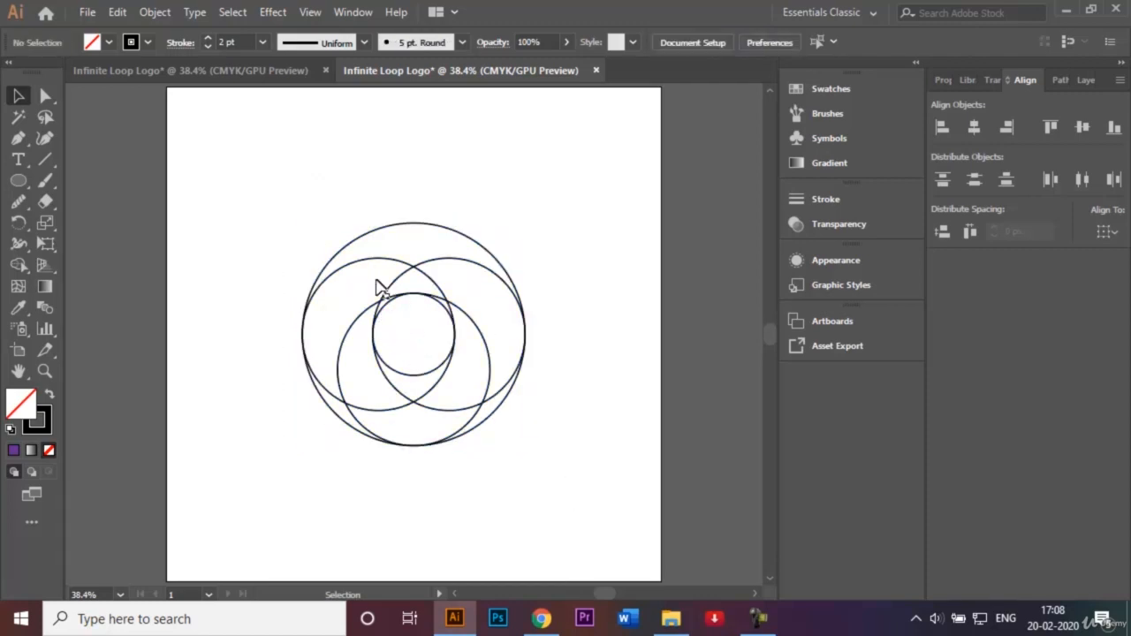
drag(291, 189, 550, 462)
drag(415, 347, 358, 329)
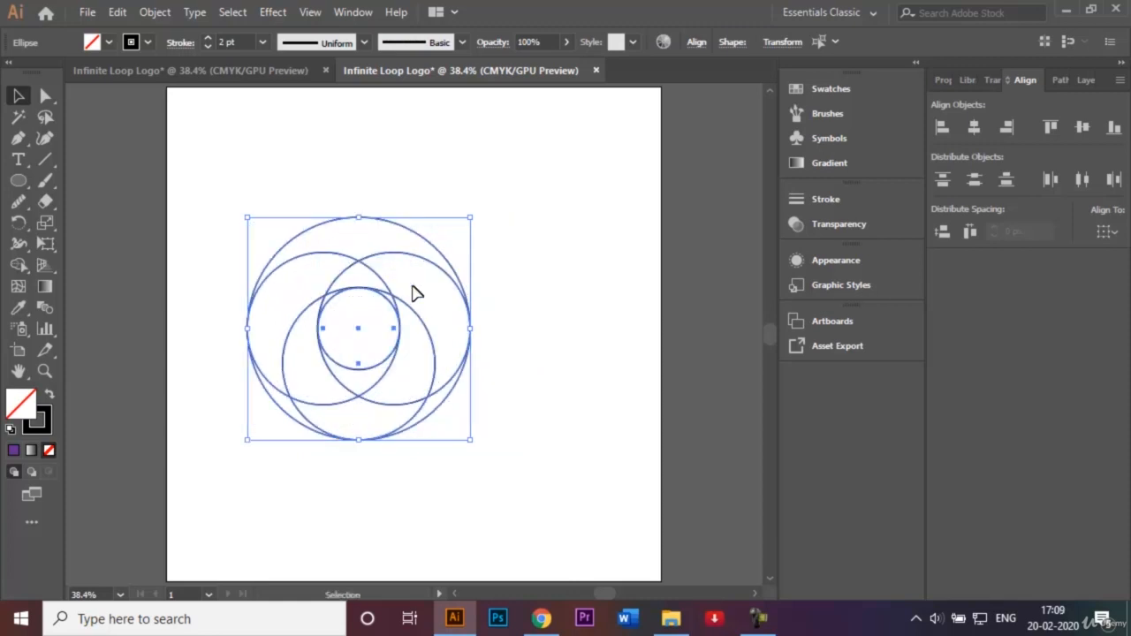
click(497, 243)
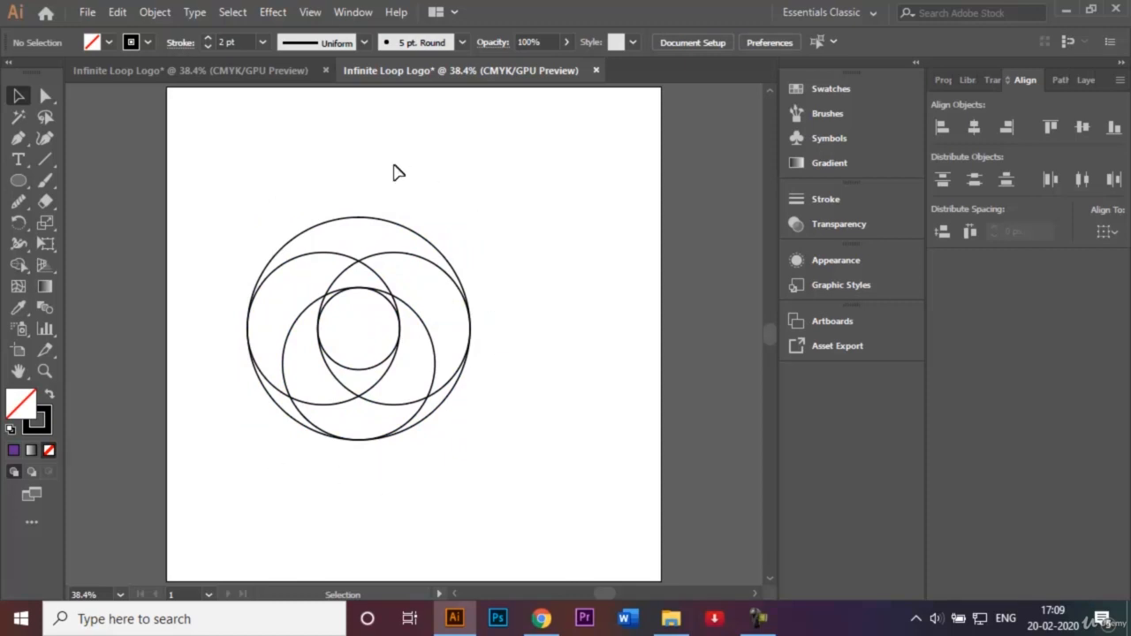
- Duplicate the whole circle set 308 px horizontally to the right, keeping both sets level
drag(228, 196, 491, 442)
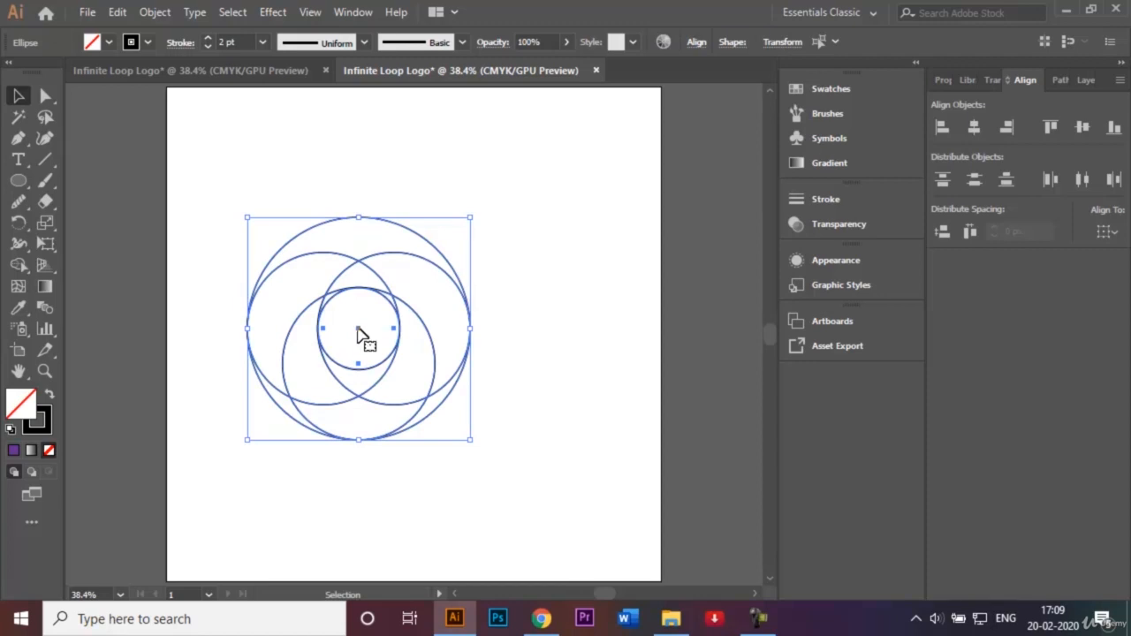
drag(361, 334, 516, 333)
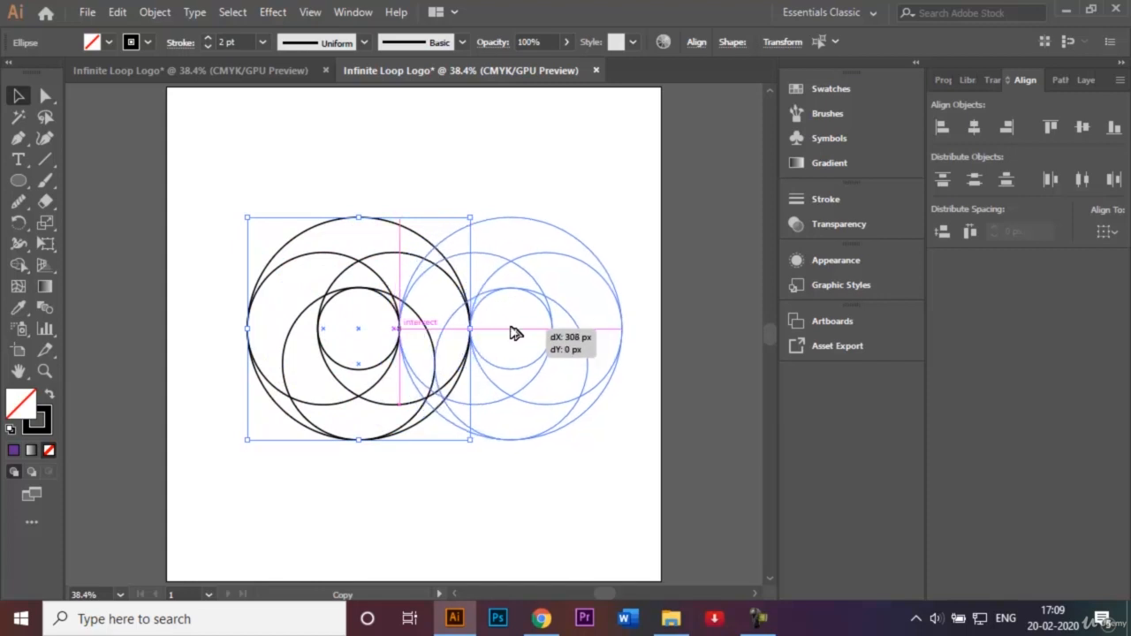
drag(516, 333, 515, 334)
click(537, 172)
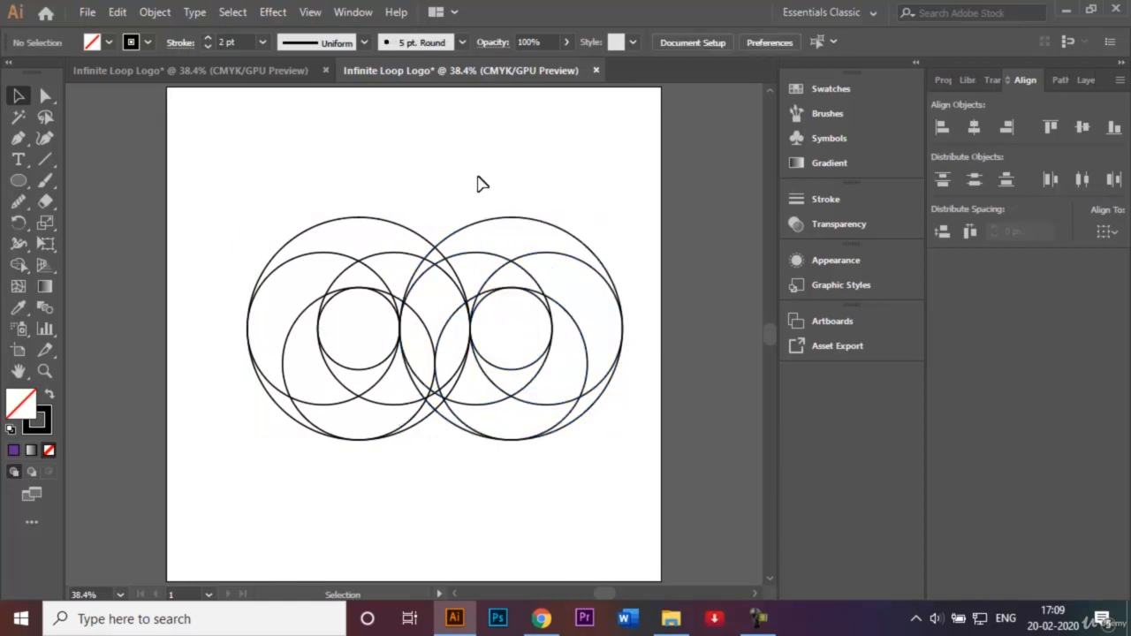
- Reflect the right-hand circle set across the horizontal axis so its offset circle touches the top of the outer circle
drag(474, 178, 580, 475)
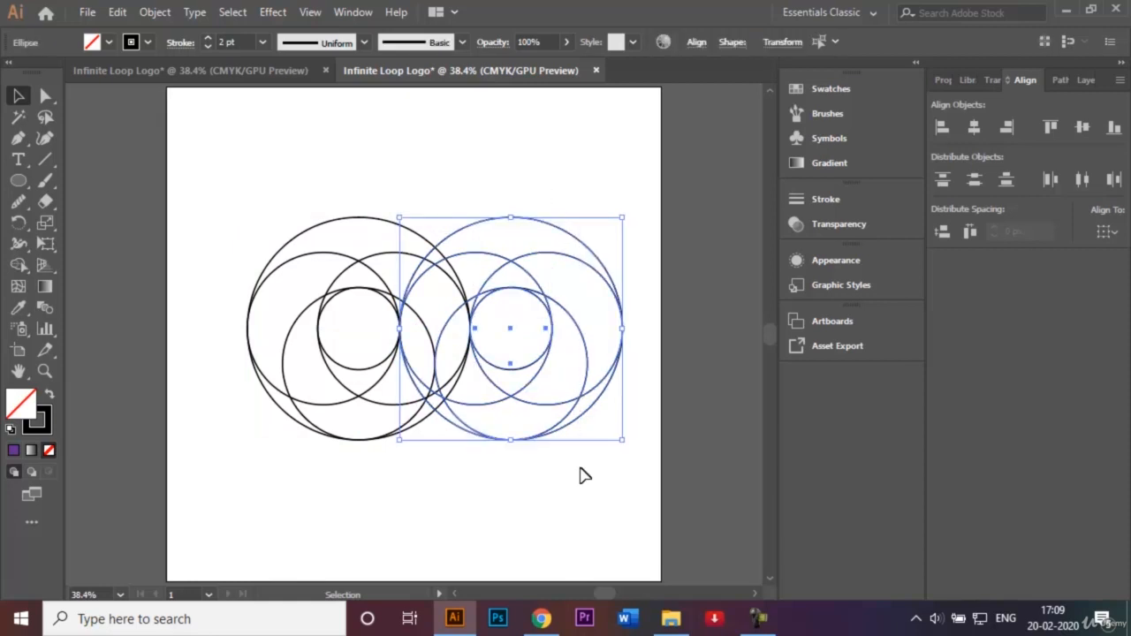
right_click(575, 419)
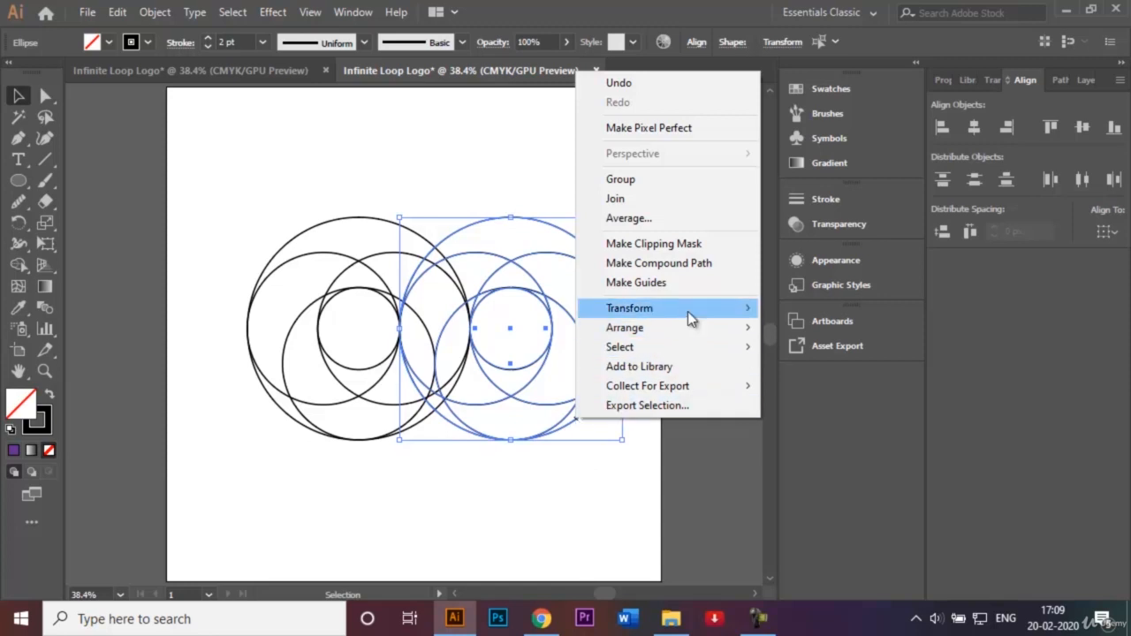
mouse_move(694, 316)
click(797, 370)
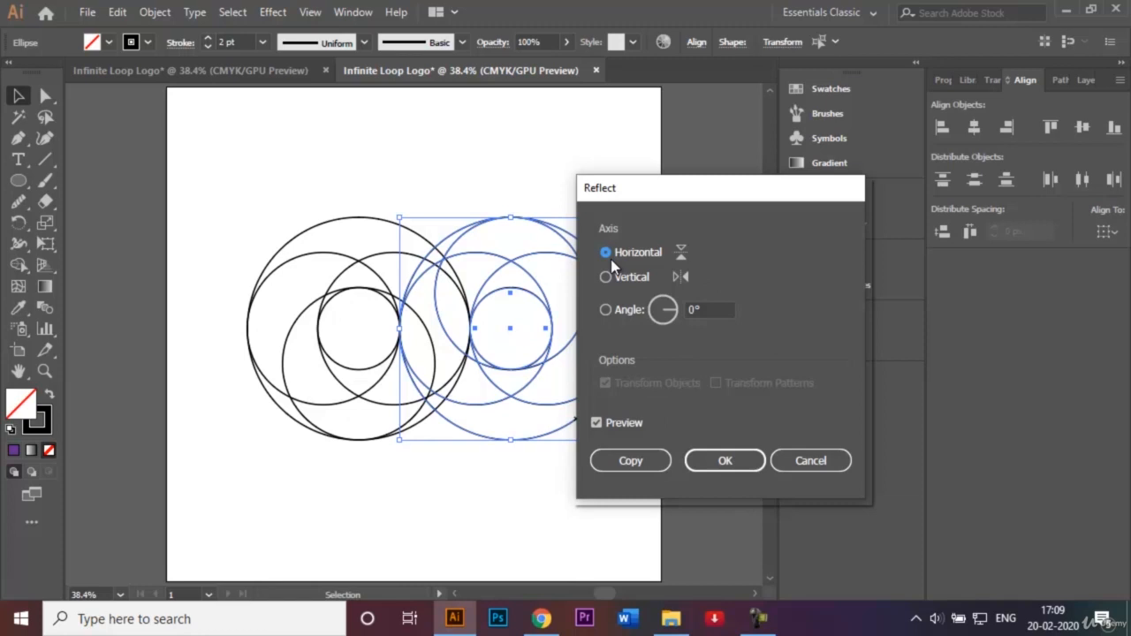
click(727, 460)
click(446, 100)
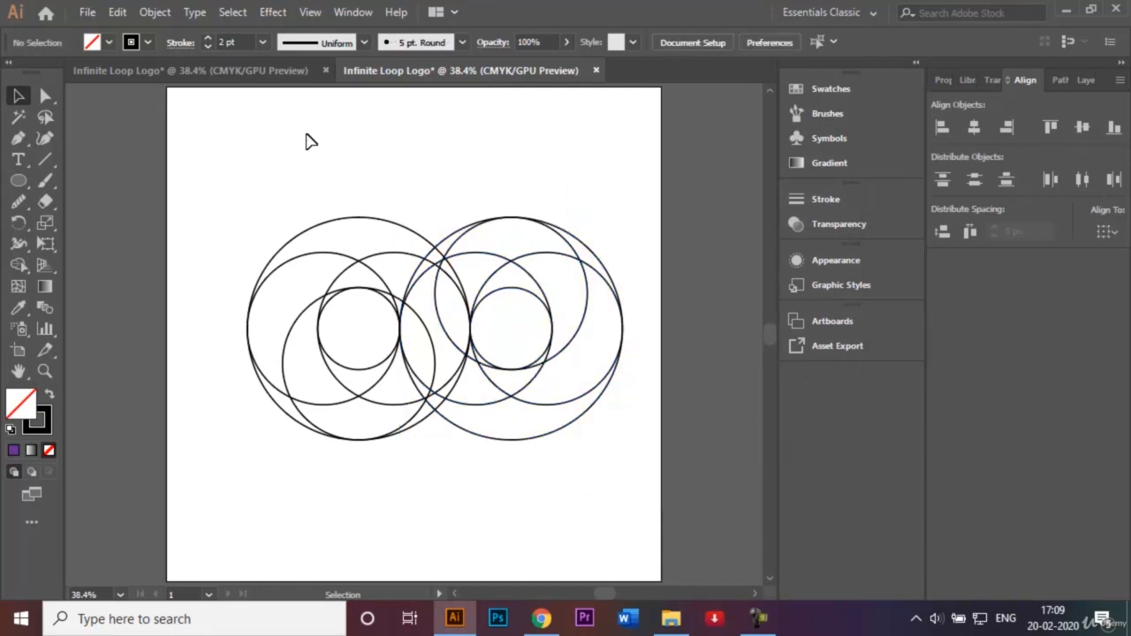
- Select both circle sets and shift them slightly left to centre them horizontally on the artboard
drag(263, 157, 615, 477)
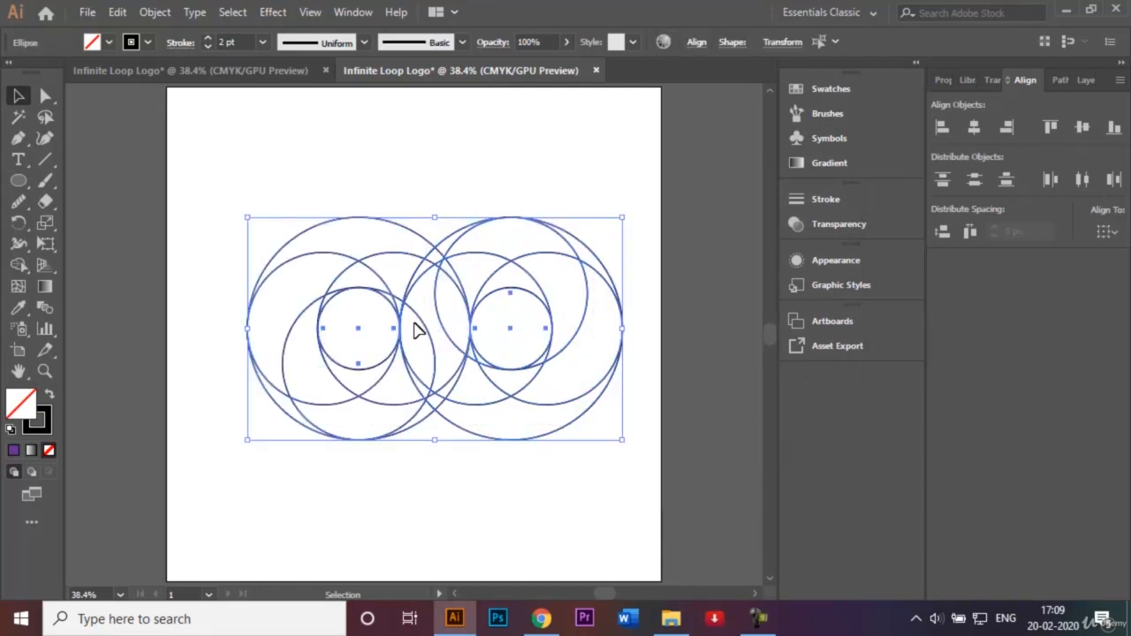
drag(442, 327, 420, 329)
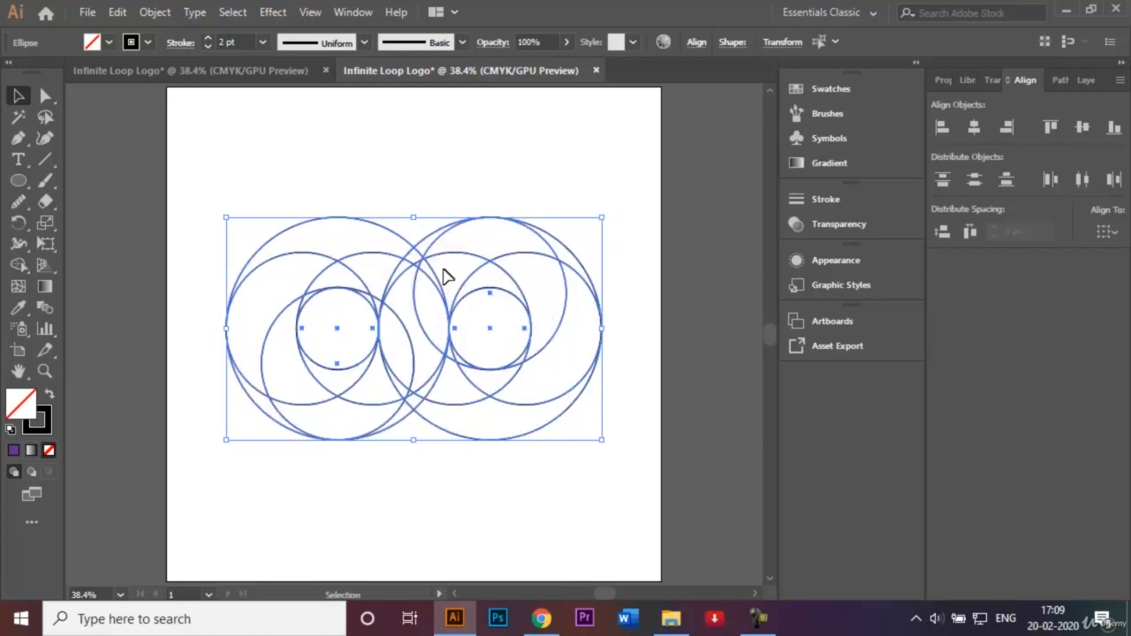
click(473, 139)
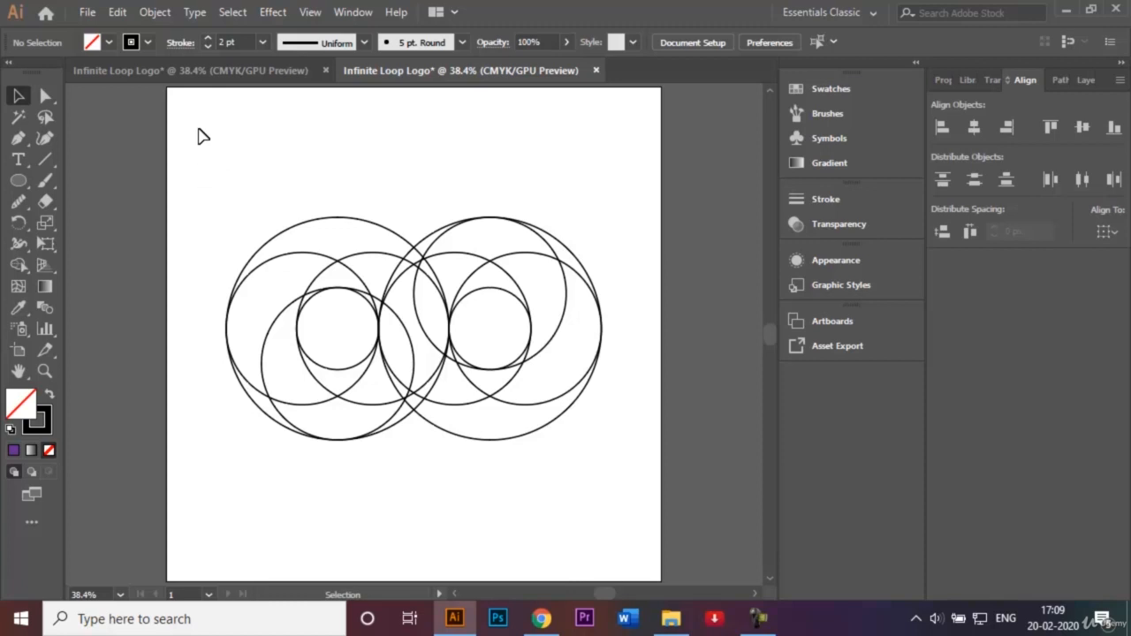
- Examine the finished infinite loop logo in the other open document, and return to the circle construction
click(194, 73)
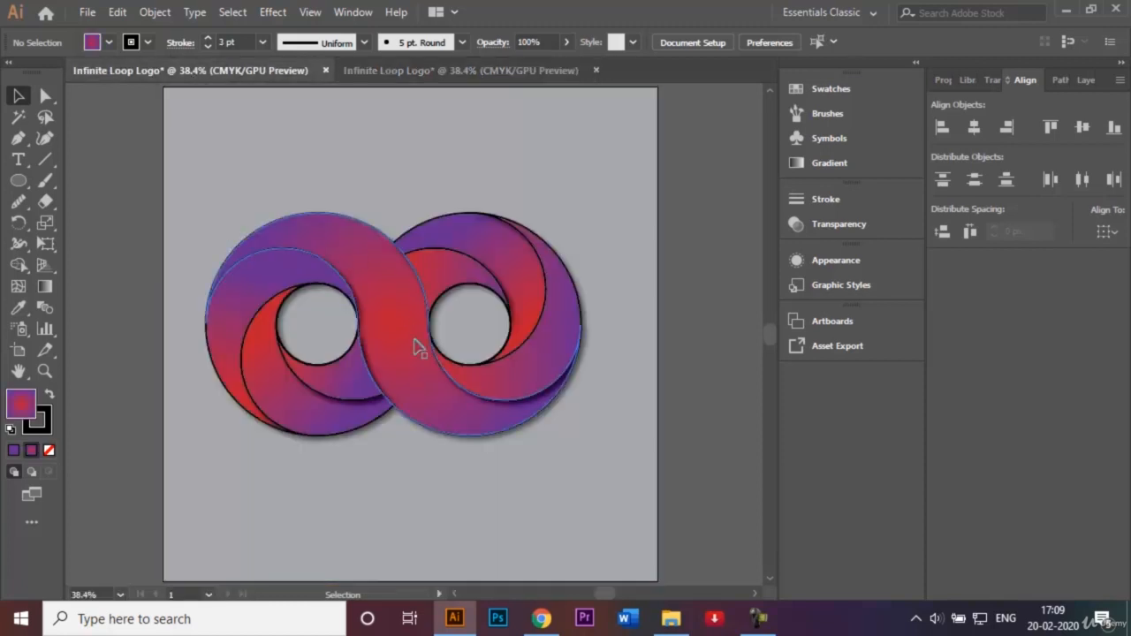
right_click(476, 68)
click(475, 66)
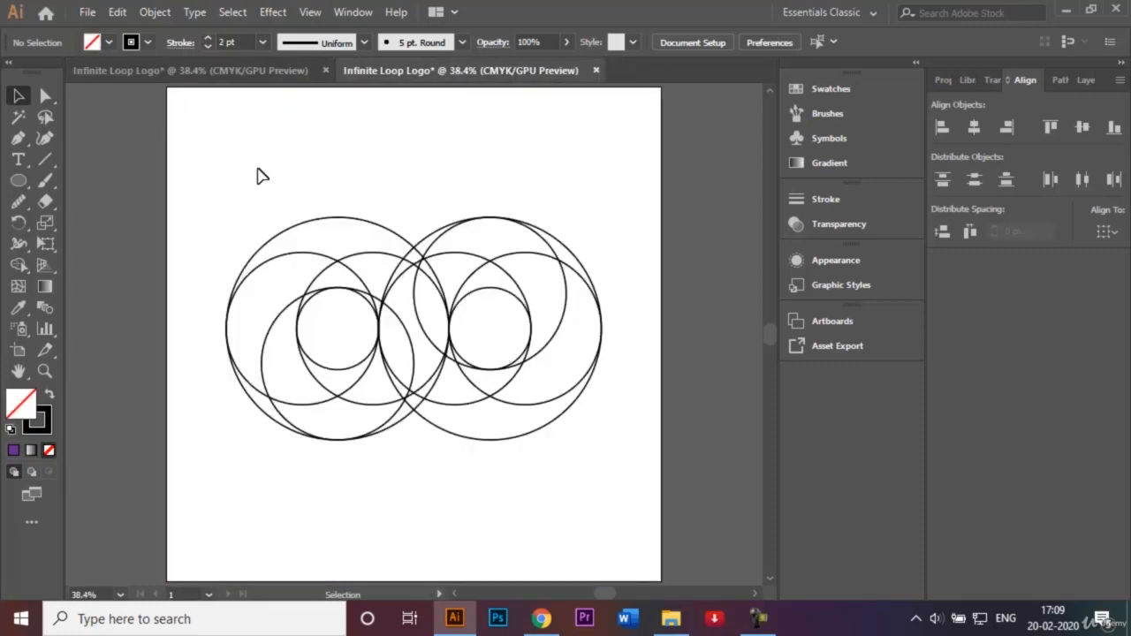
- With the Shape Builder and a bright red fill, merge the S-shaped band from the left loop's top to the right loop's bottom
drag(212, 186, 589, 457)
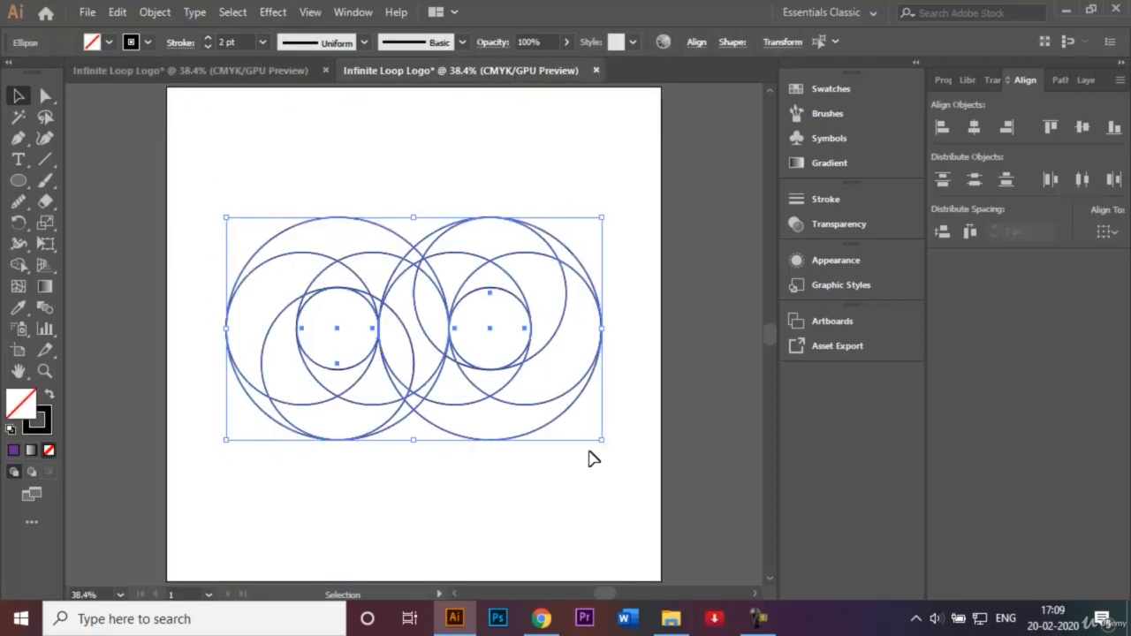
click(17, 266)
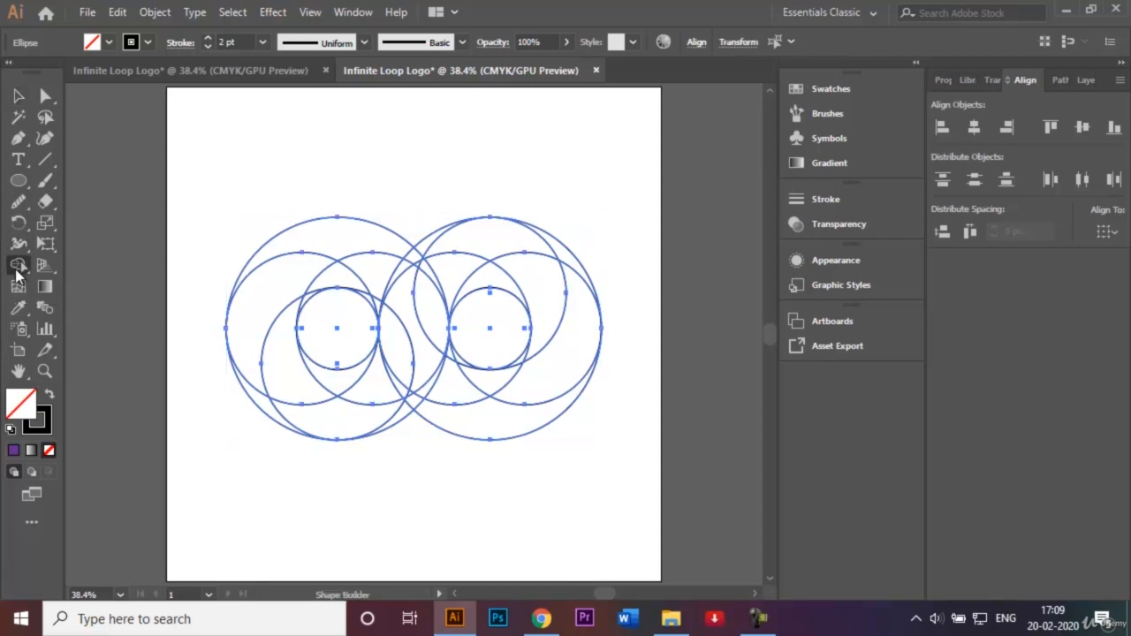
click(109, 44)
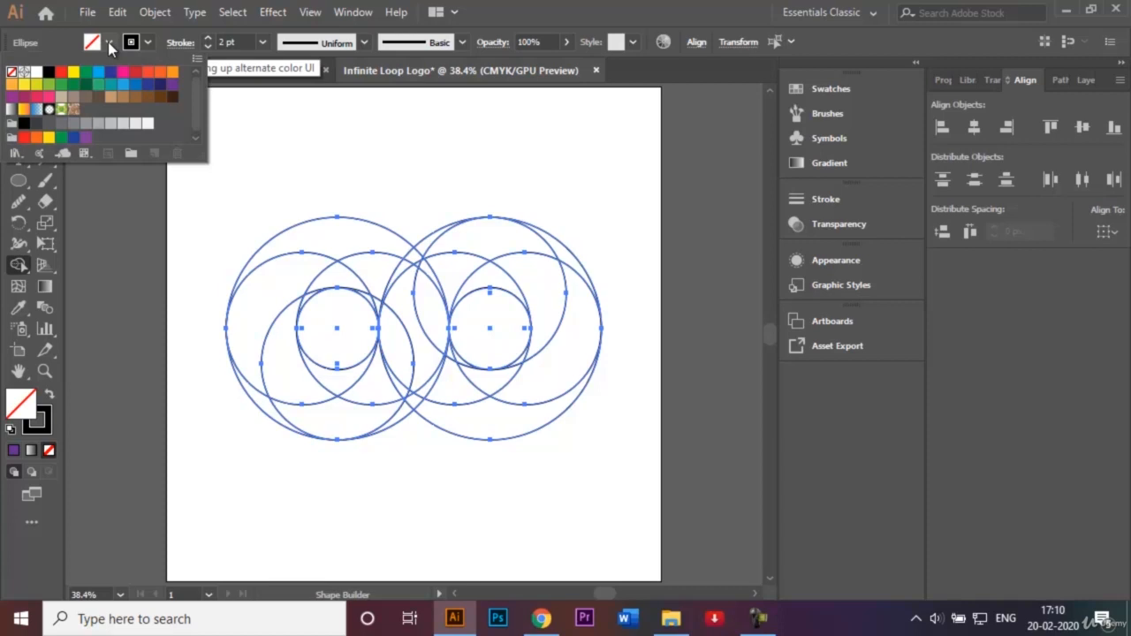
click(61, 71)
click(342, 157)
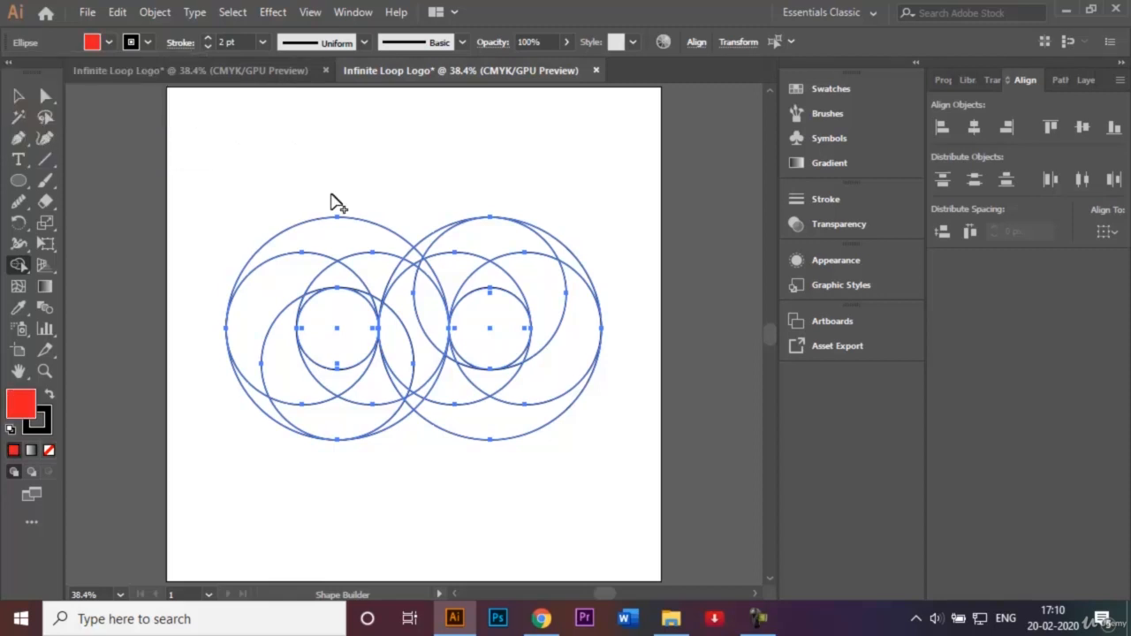
mouse_move(336, 238)
mouse_down()
mouse_move(362, 253)
mouse_move(413, 256)
mouse_move(431, 283)
mouse_move(400, 343)
mouse_move(401, 384)
mouse_move(415, 404)
mouse_move(423, 387)
mouse_move(478, 412)
mouse_up()
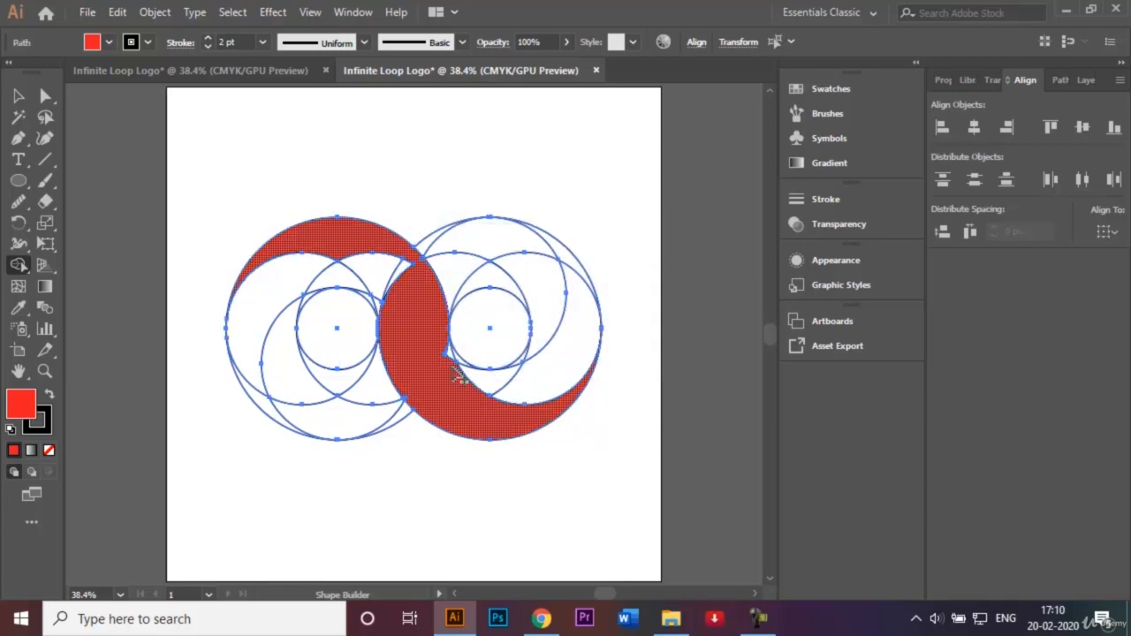
mouse_move(429, 328)
mouse_down()
mouse_move(401, 296)
mouse_move(399, 268)
mouse_move(383, 267)
mouse_move(386, 313)
mouse_up()
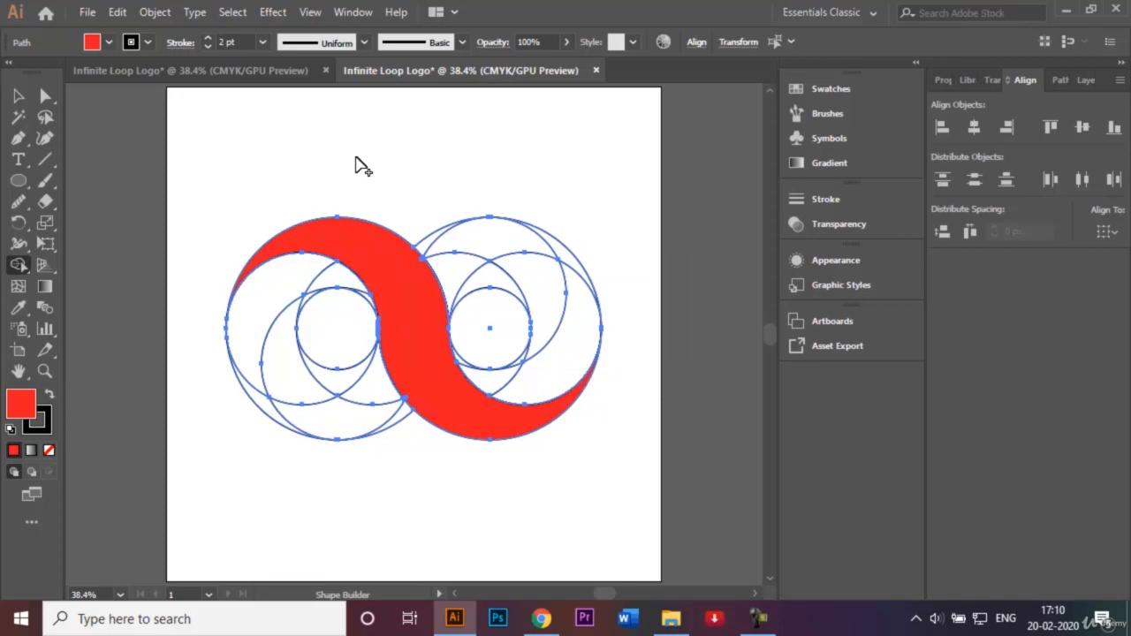
key(v)
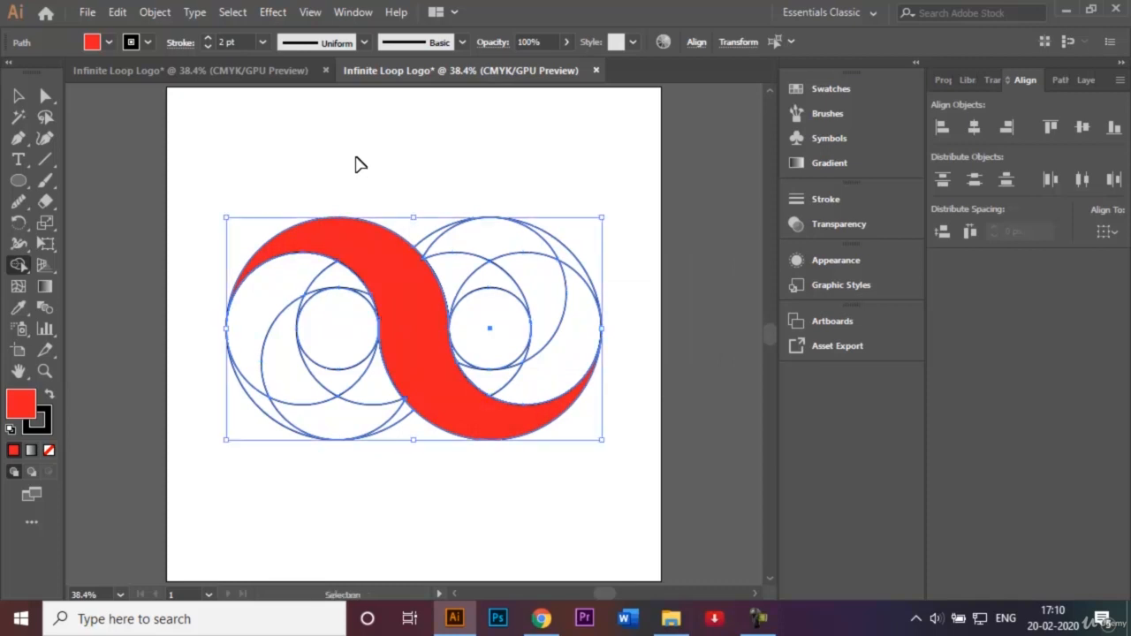
- Merge the left loop's inner crescent regions with the Shape Builder in dark red (C=15 M=100 Y=90 K=10)
key(ctrl+1)
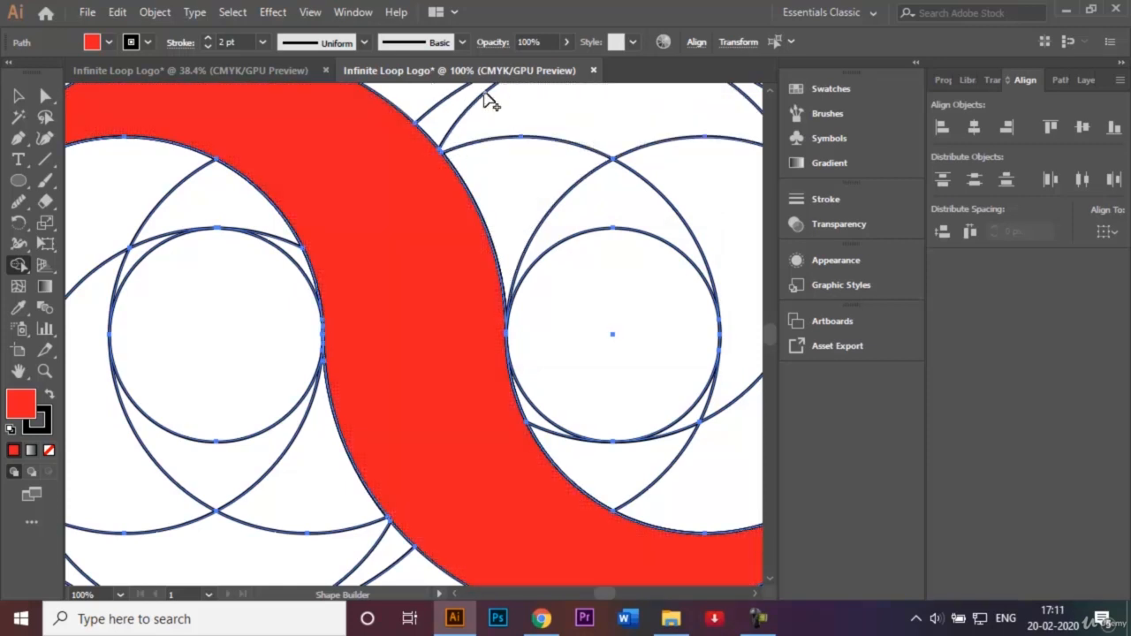
key(ctrl+0)
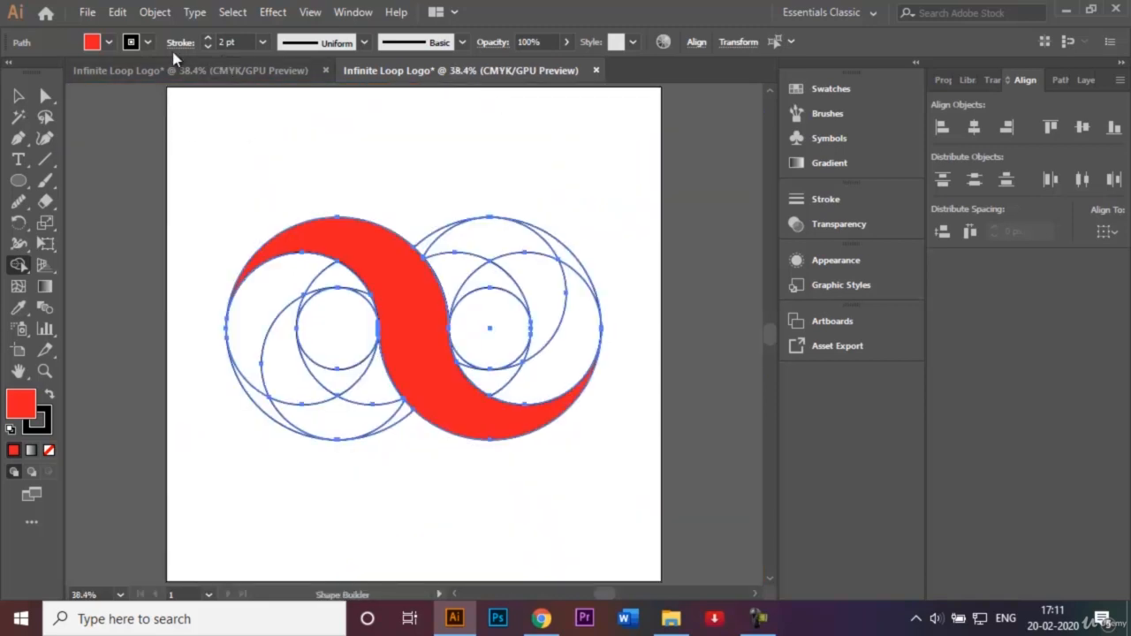
click(109, 42)
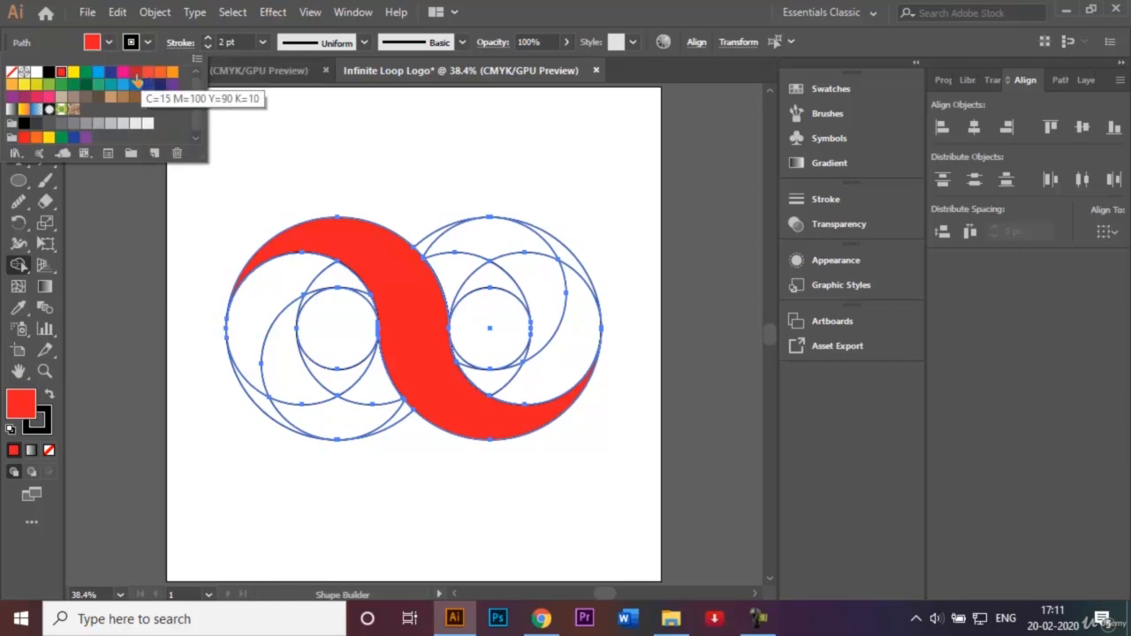
click(136, 75)
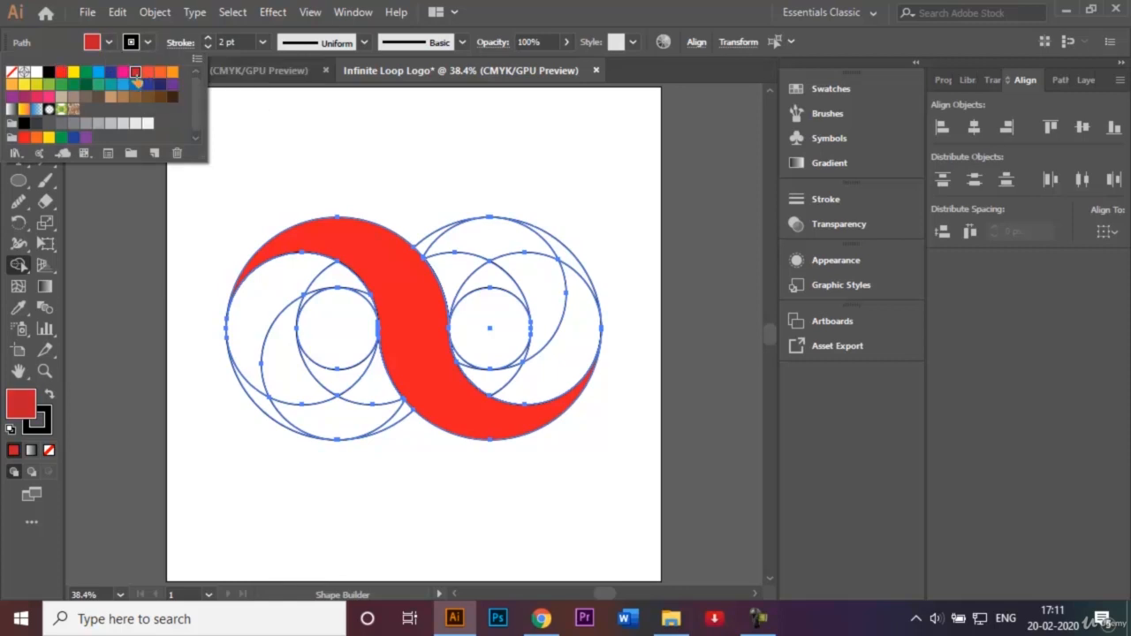
click(332, 203)
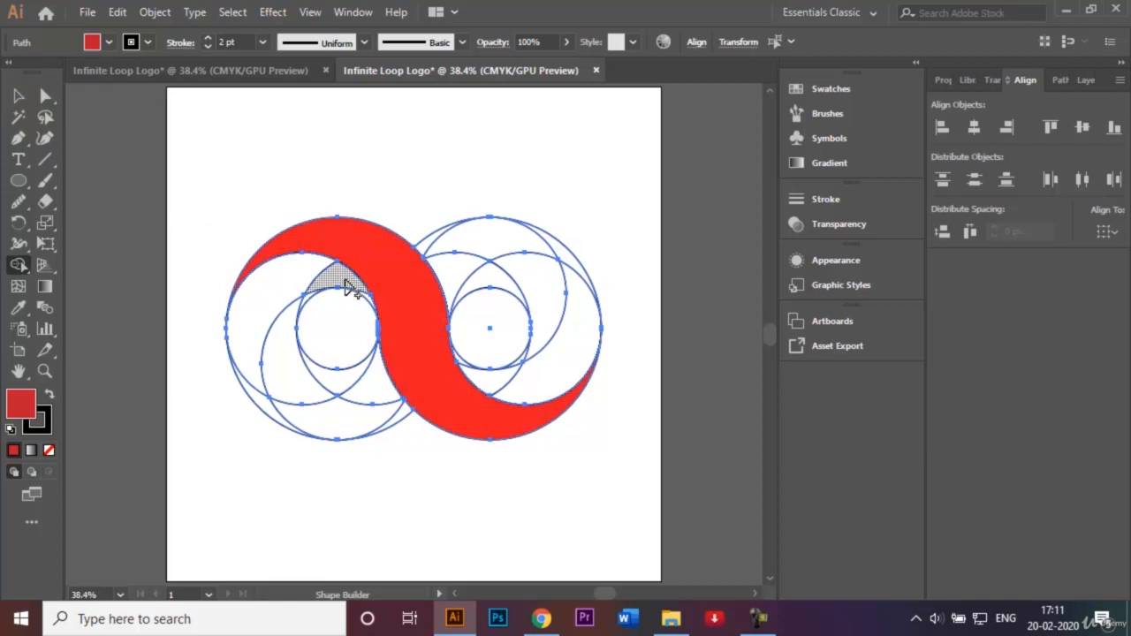
mouse_move(347, 286)
mouse_down()
mouse_move(269, 300)
mouse_move(249, 329)
mouse_move(249, 378)
mouse_move(265, 405)
mouse_up()
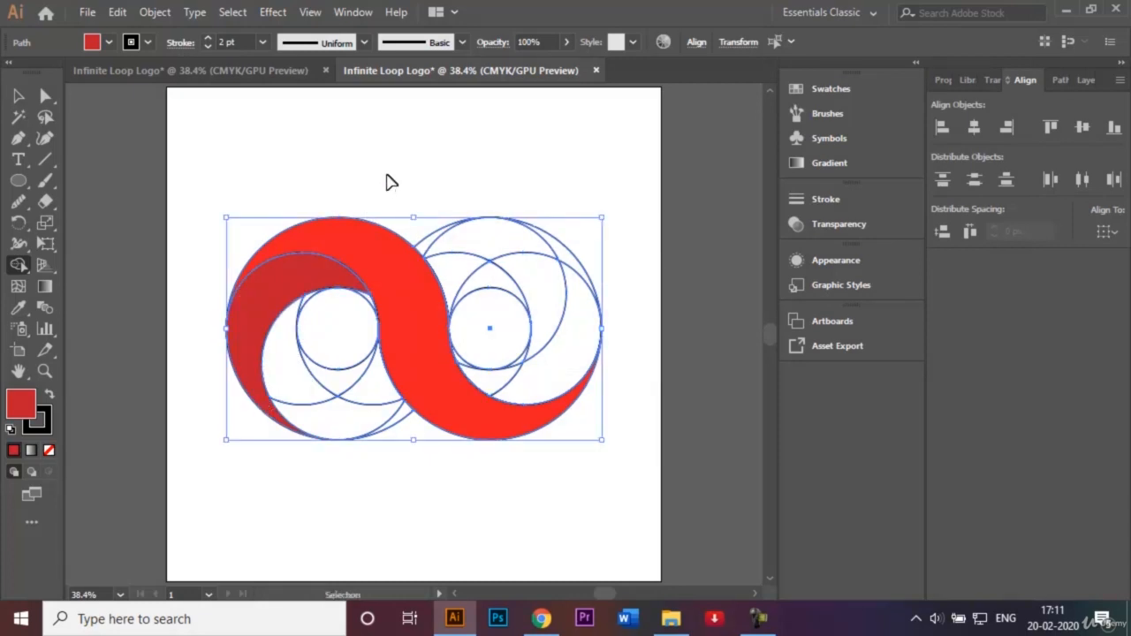
- Add the leftover sliver above the left inner circle to the dark red crescent, and merge the matching crescent in the right loop
key(ctrl+plus)
key(ctrl+plus)
key(ctrl+plus)
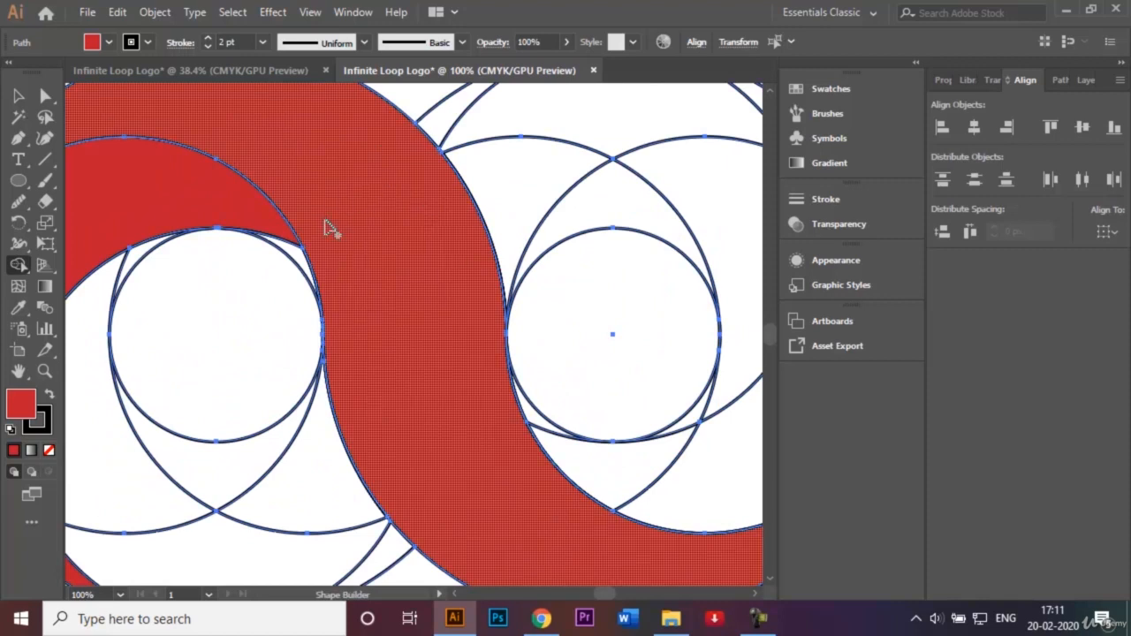
mouse_move(299, 257)
mouse_down()
mouse_move(298, 227)
mouse_move(260, 221)
mouse_up()
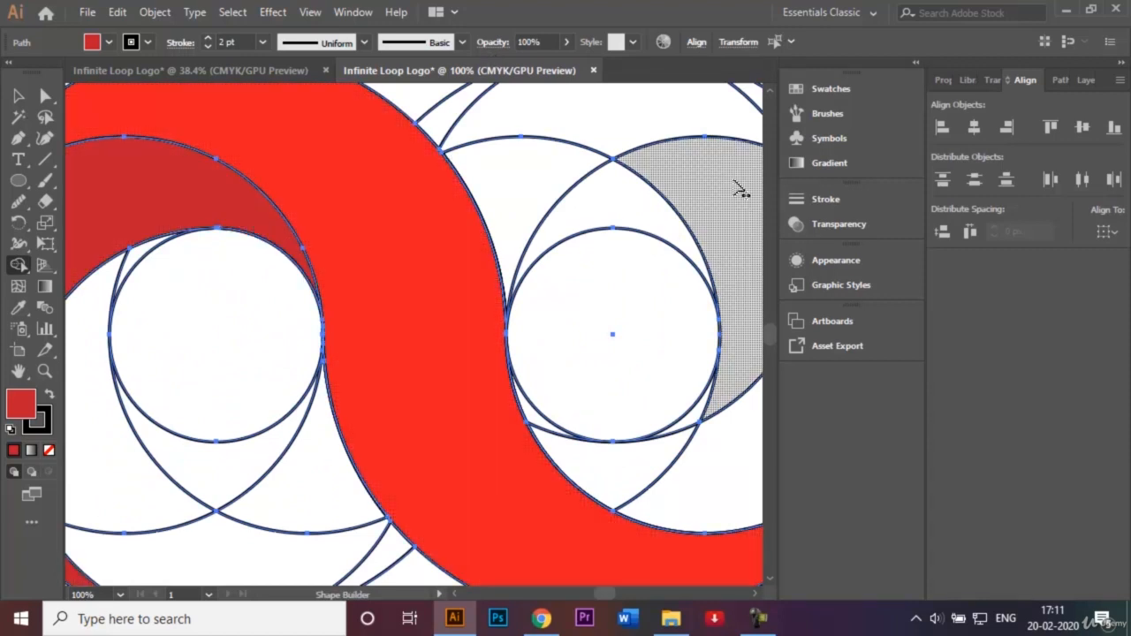
key(ctrl+minus)
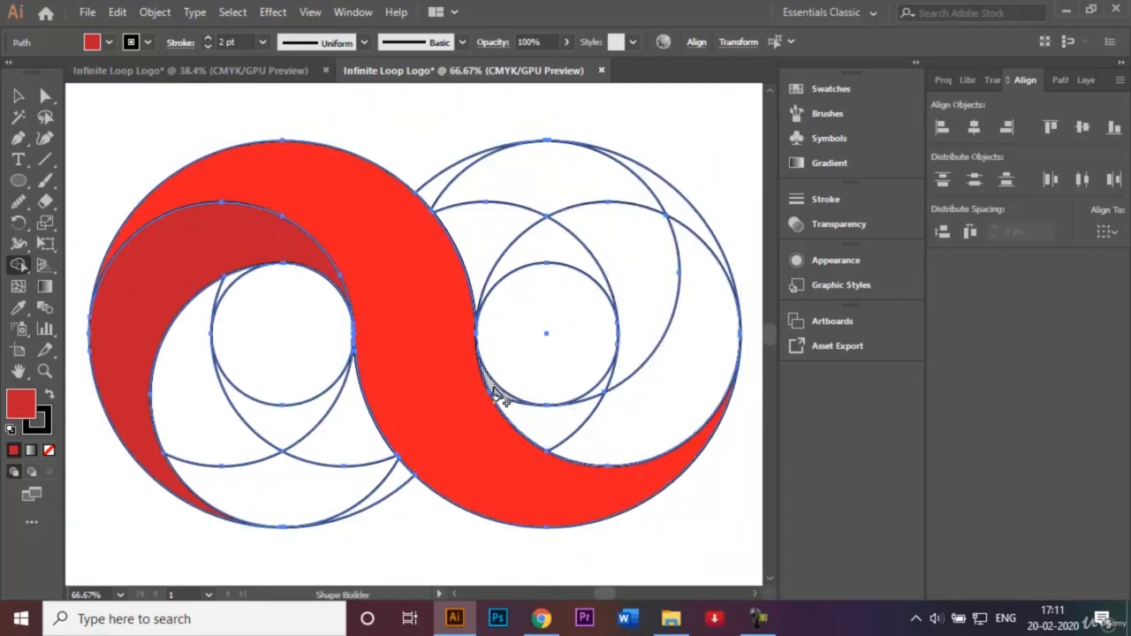
mouse_move(499, 399)
mouse_down()
mouse_move(574, 435)
mouse_move(617, 440)
mouse_move(698, 358)
mouse_move(707, 278)
mouse_move(693, 228)
mouse_up()
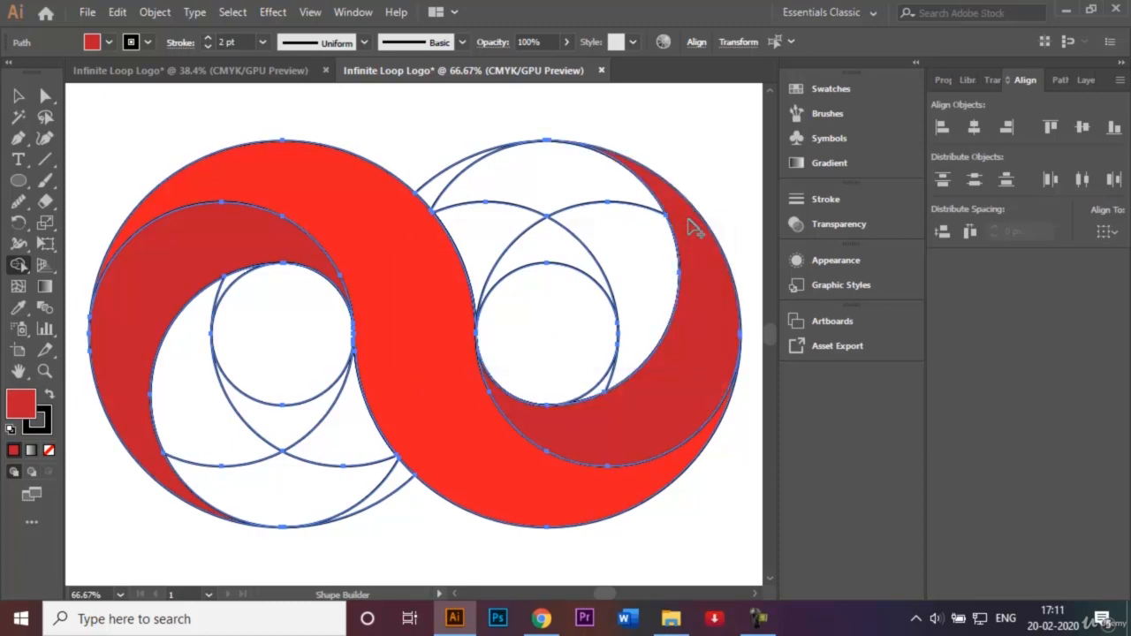
- With an orange fill, merge the next crescent band inward in both the left and right loops using the Shape Builder
click(108, 41)
click(159, 75)
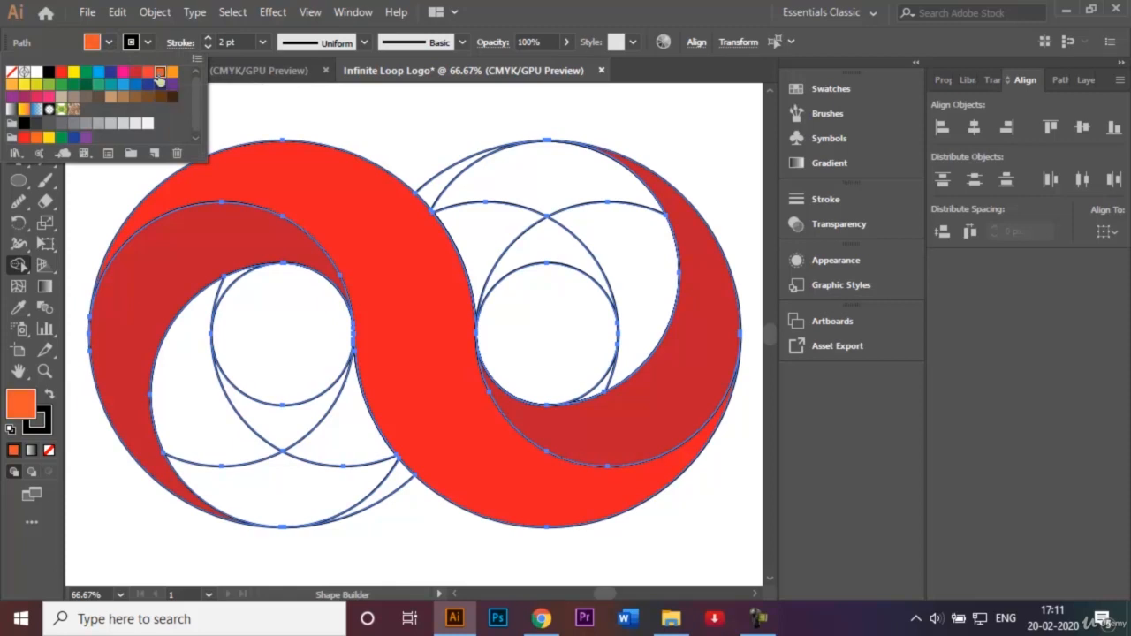
click(262, 108)
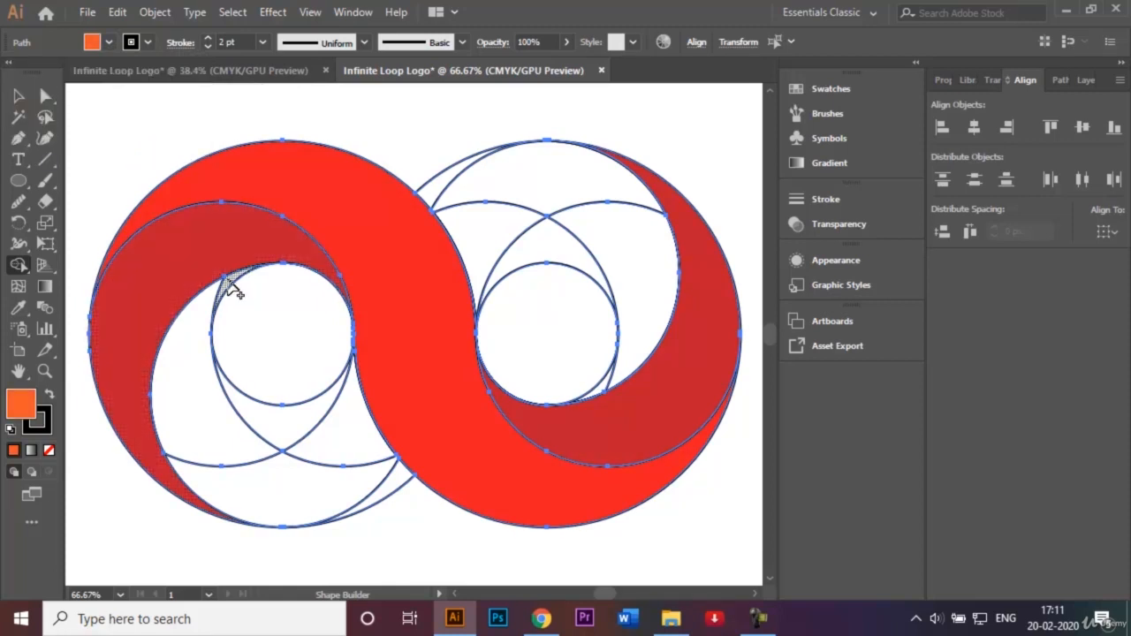
mouse_move(228, 285)
mouse_down()
mouse_move(207, 303)
mouse_move(186, 371)
mouse_move(216, 471)
mouse_move(239, 492)
mouse_move(339, 512)
mouse_move(392, 500)
mouse_up()
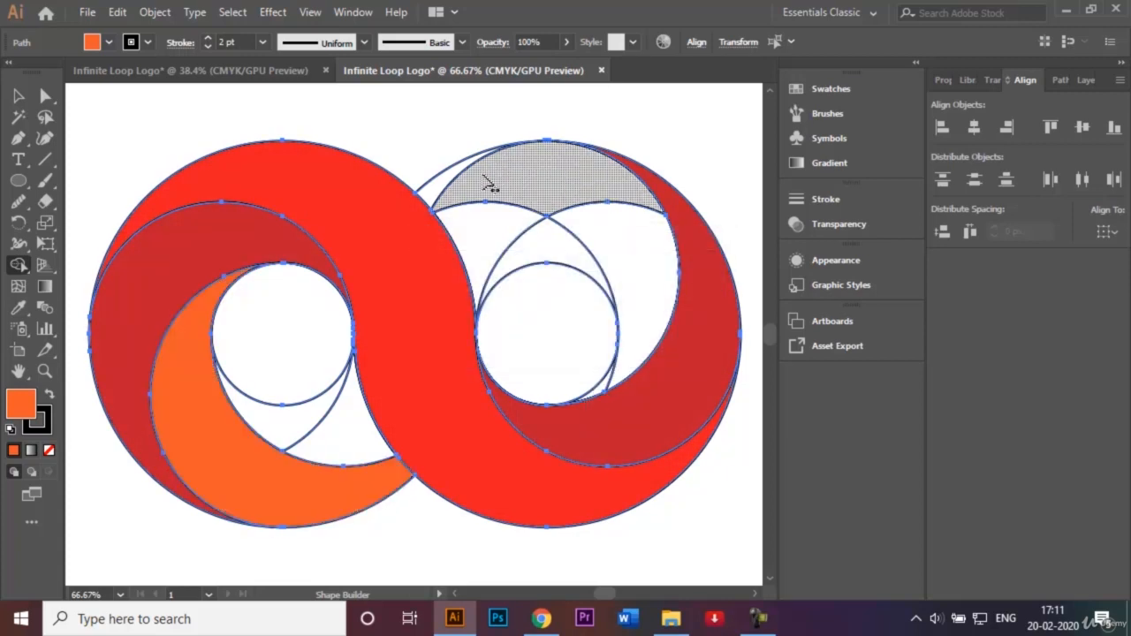
mouse_move(433, 196)
mouse_down()
mouse_move(482, 181)
mouse_move(644, 222)
mouse_move(654, 303)
mouse_move(609, 395)
mouse_up()
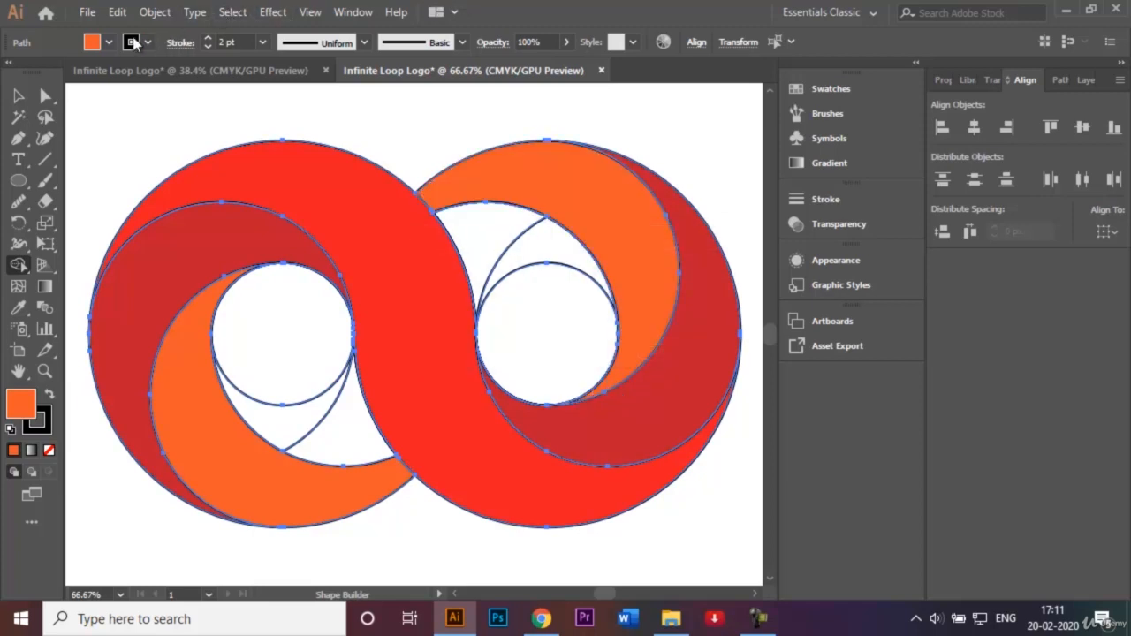
- Merge the remaining innermost regions beside both loop holes with the Shape Builder in light orange, and deselect the artwork
click(109, 42)
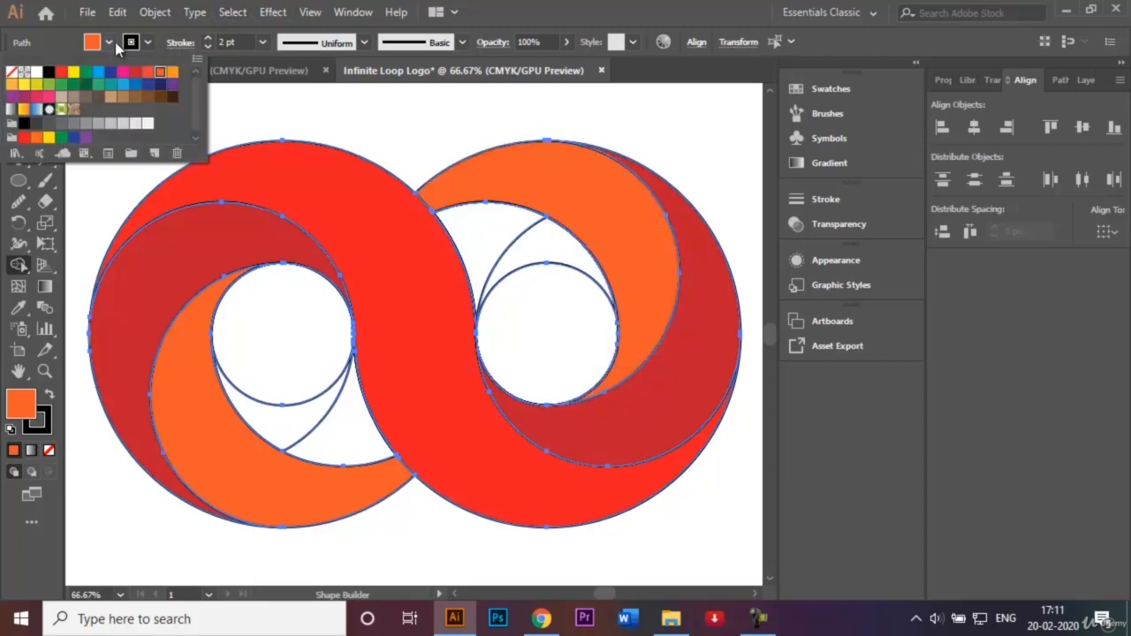
click(10, 86)
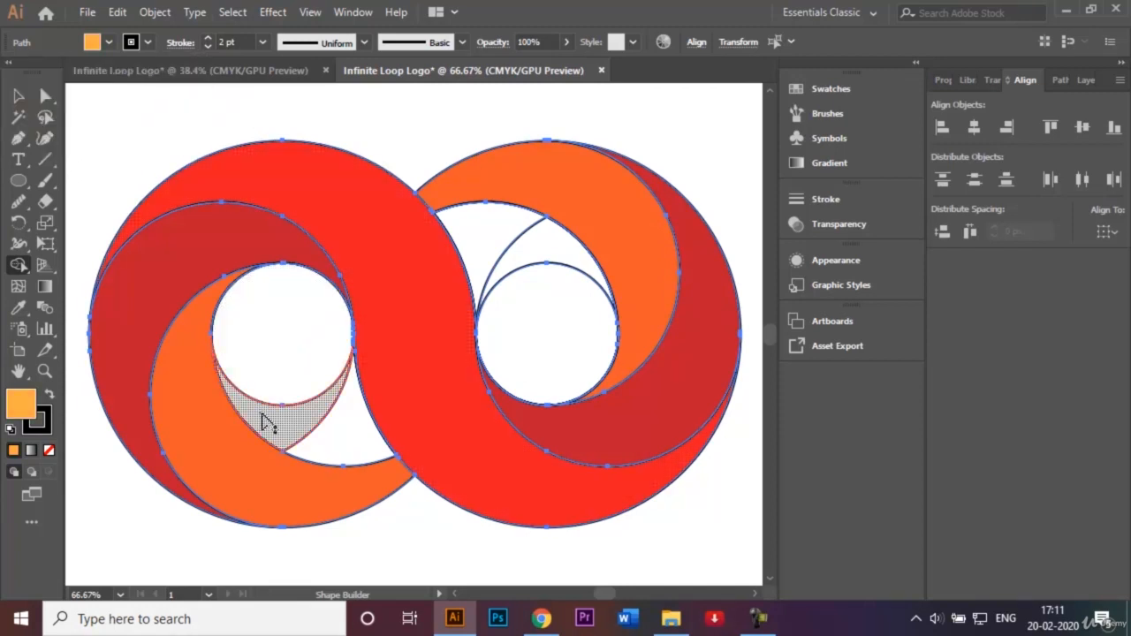
click(358, 446)
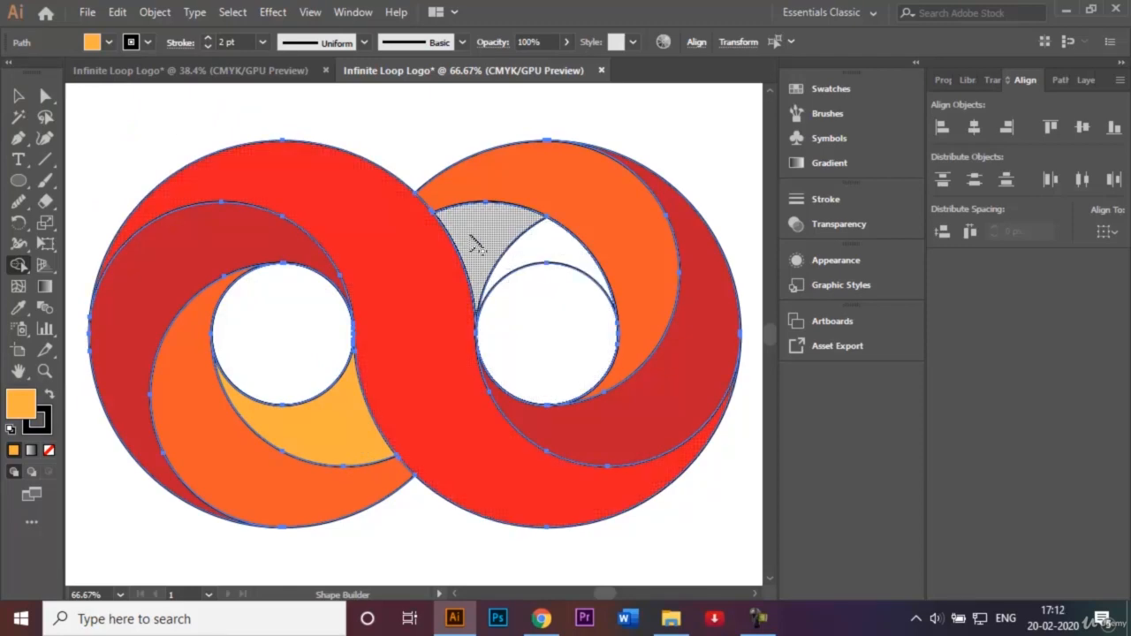
click(552, 248)
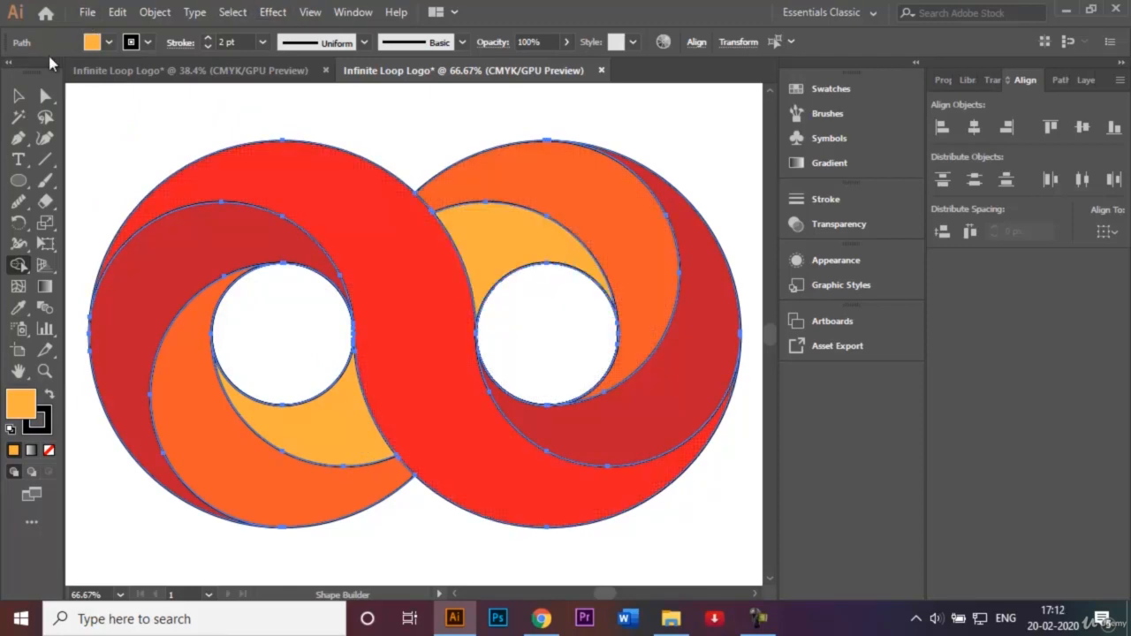
click(18, 95)
click(81, 124)
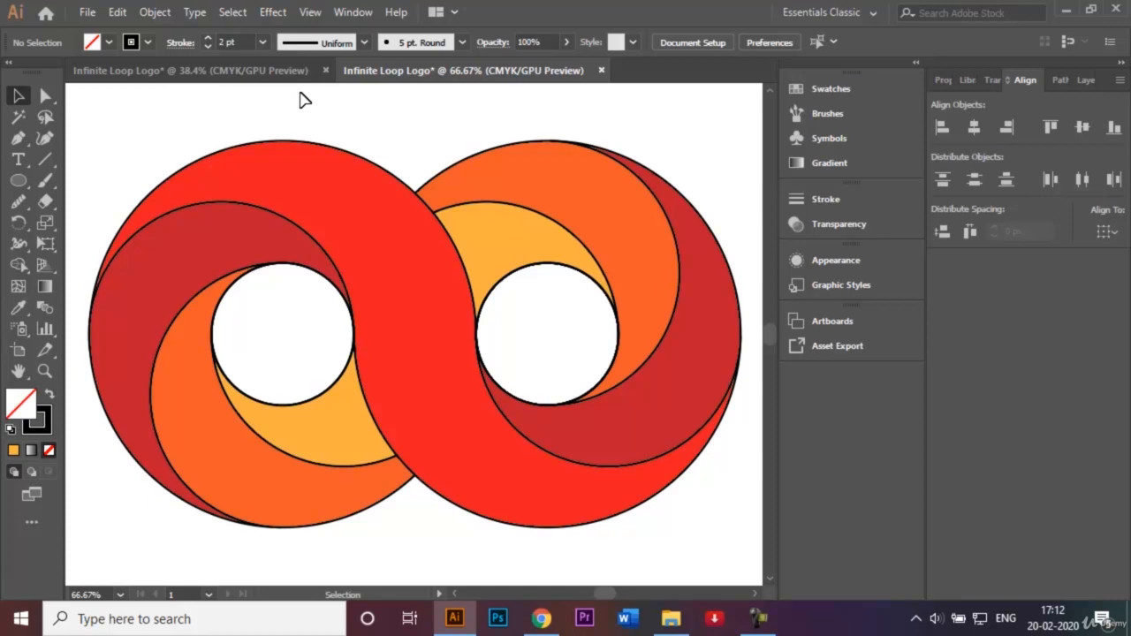
- Check the gradients in the other open logo document, and give the S-shaped band here a white-to-black linear gradient
click(267, 71)
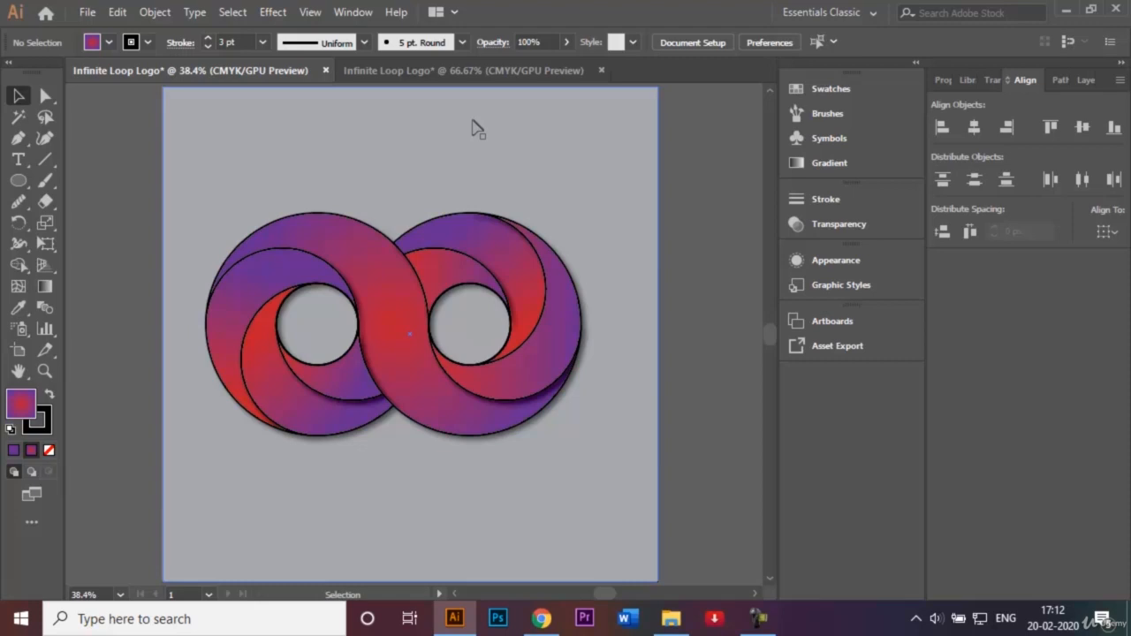
click(456, 71)
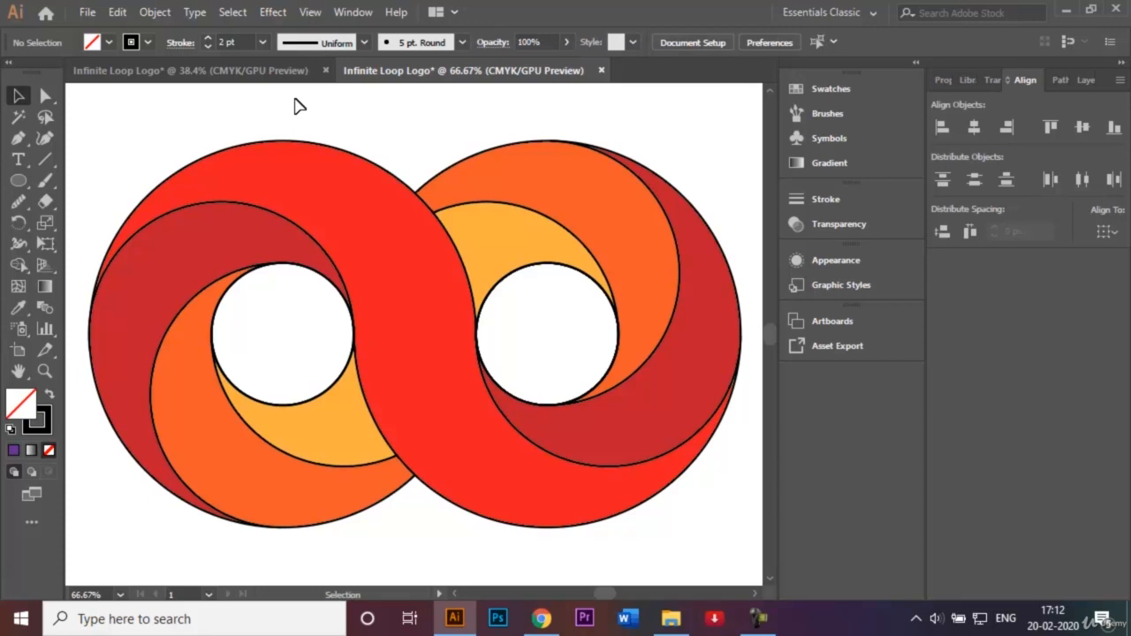
click(358, 202)
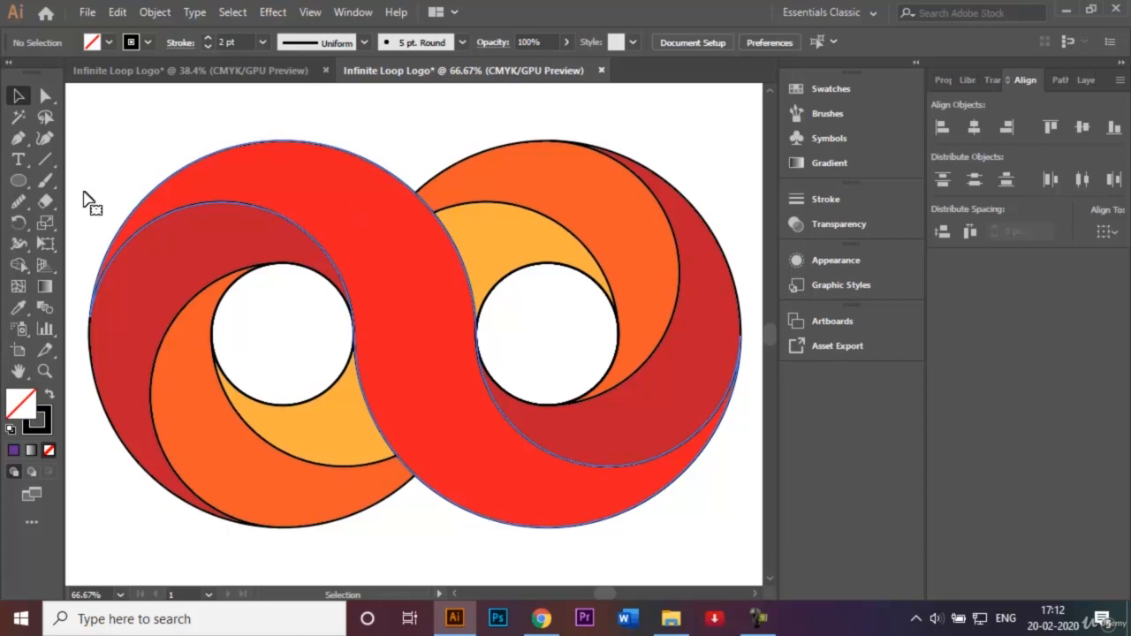
double_click(42, 294)
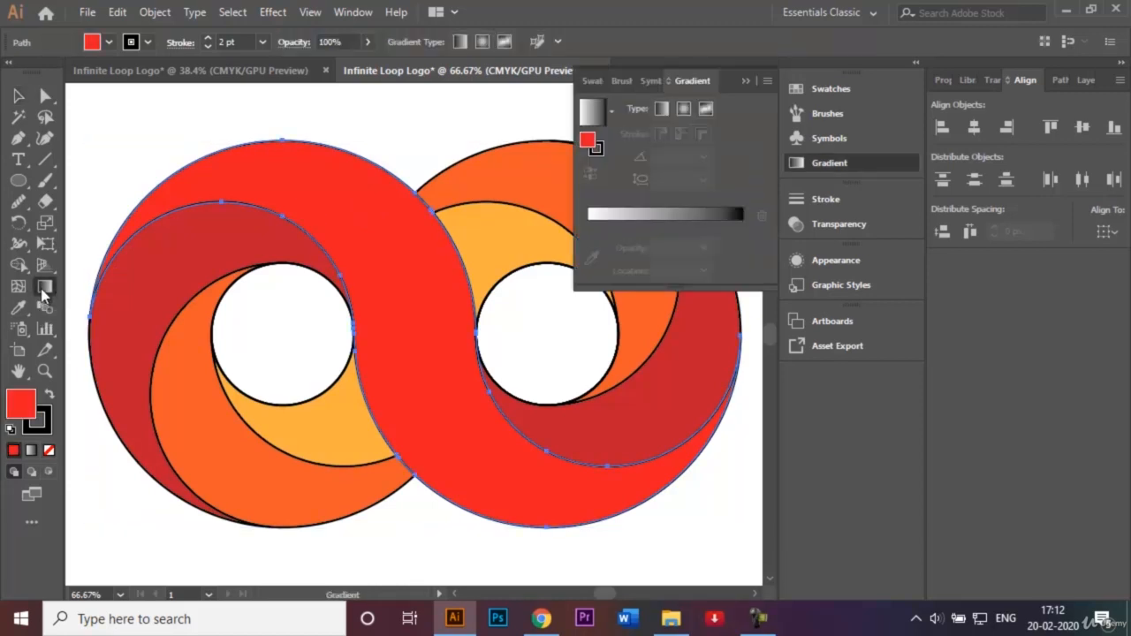
click(605, 217)
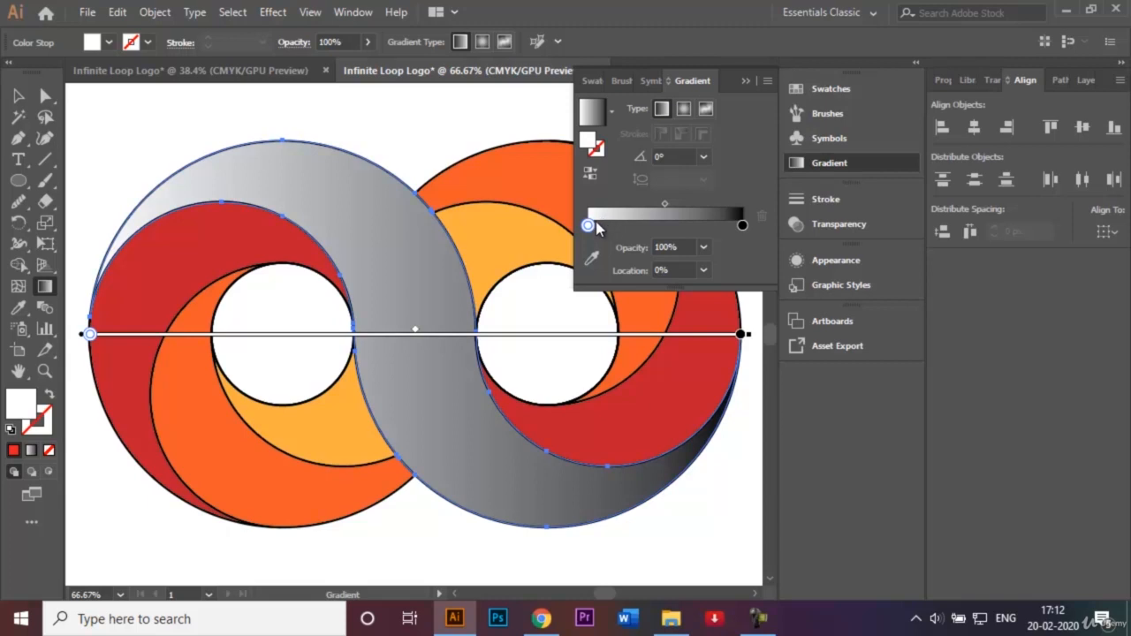
- Recolour the S-shaped band's gradient stops, light blue for the start and CMYK Blue for the end
double_click(588, 225)
double_click(588, 225)
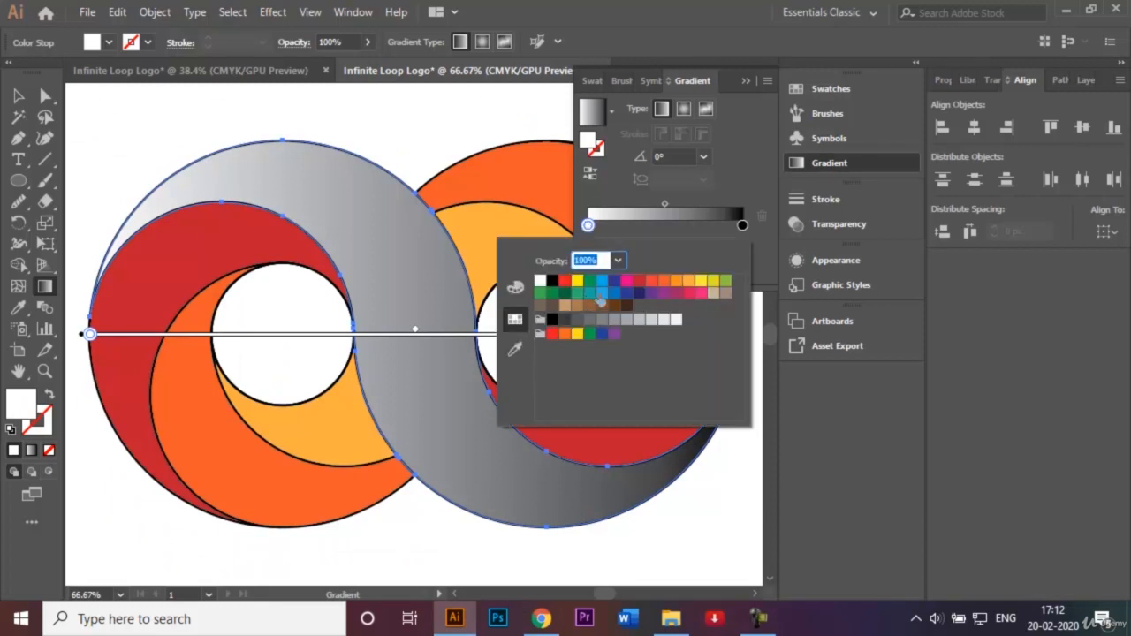
click(601, 293)
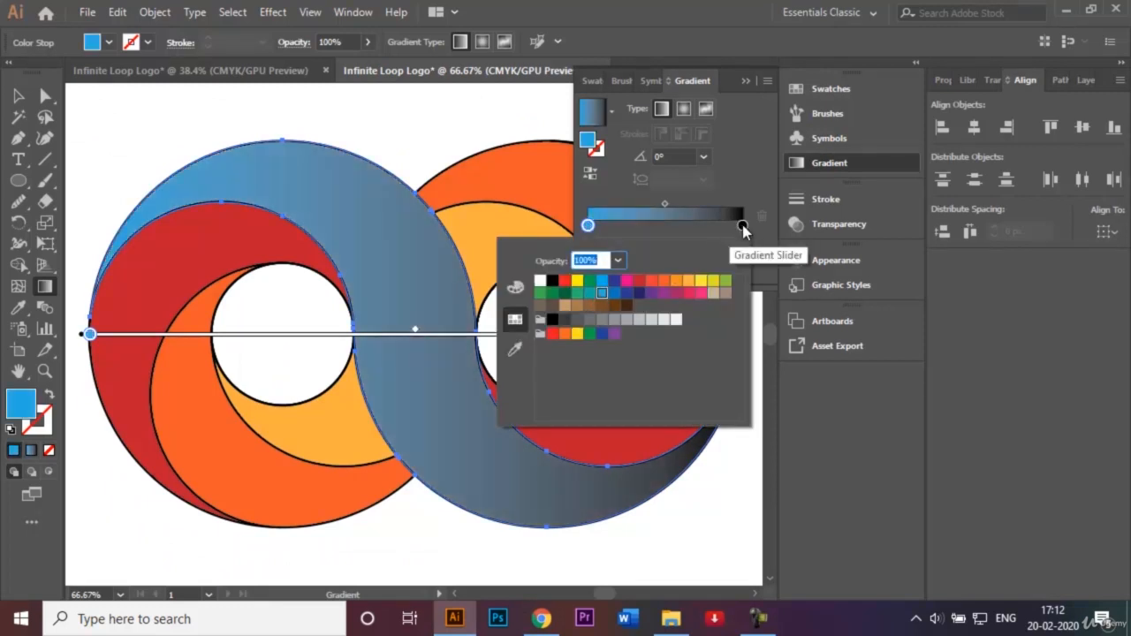
click(742, 226)
double_click(742, 226)
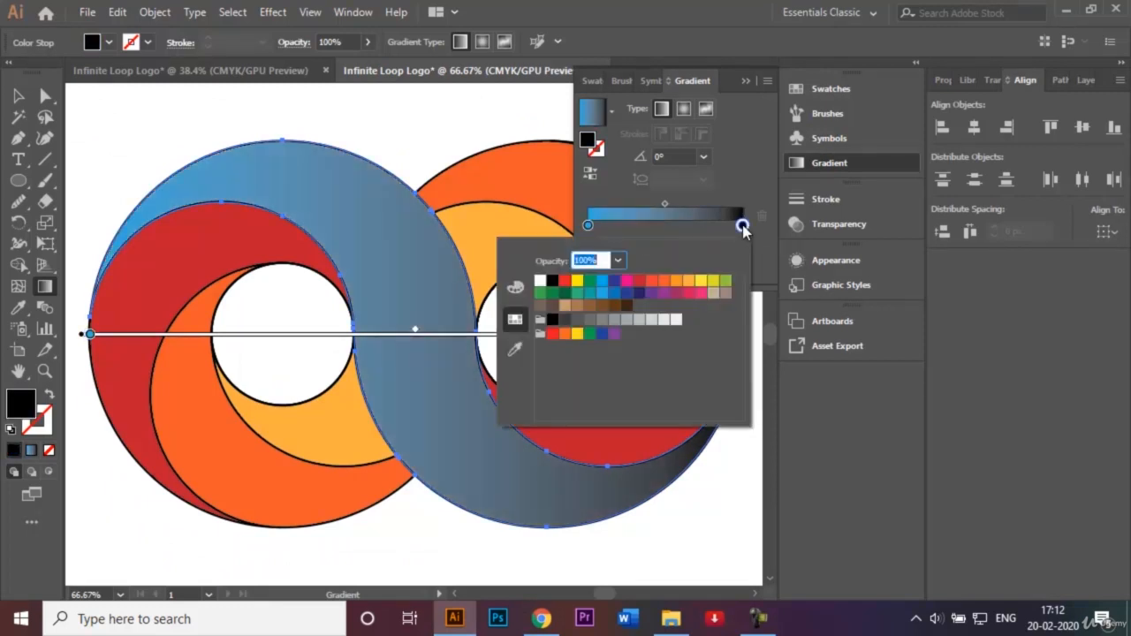
click(614, 281)
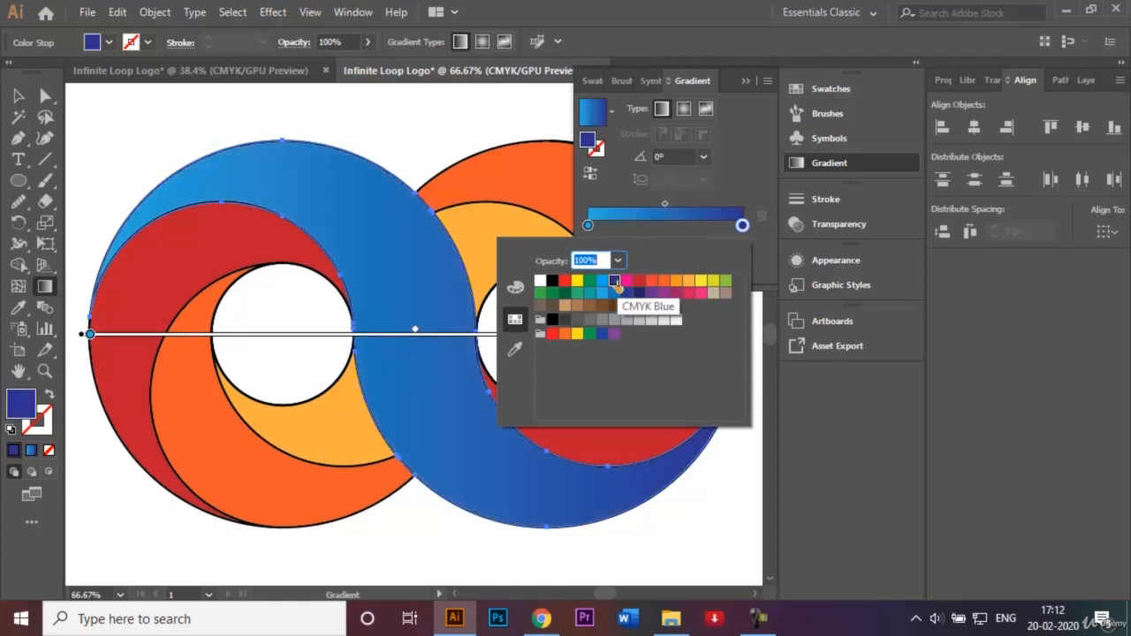
- Change the S-shaped band's gradient to radial, and deselect the band
click(682, 116)
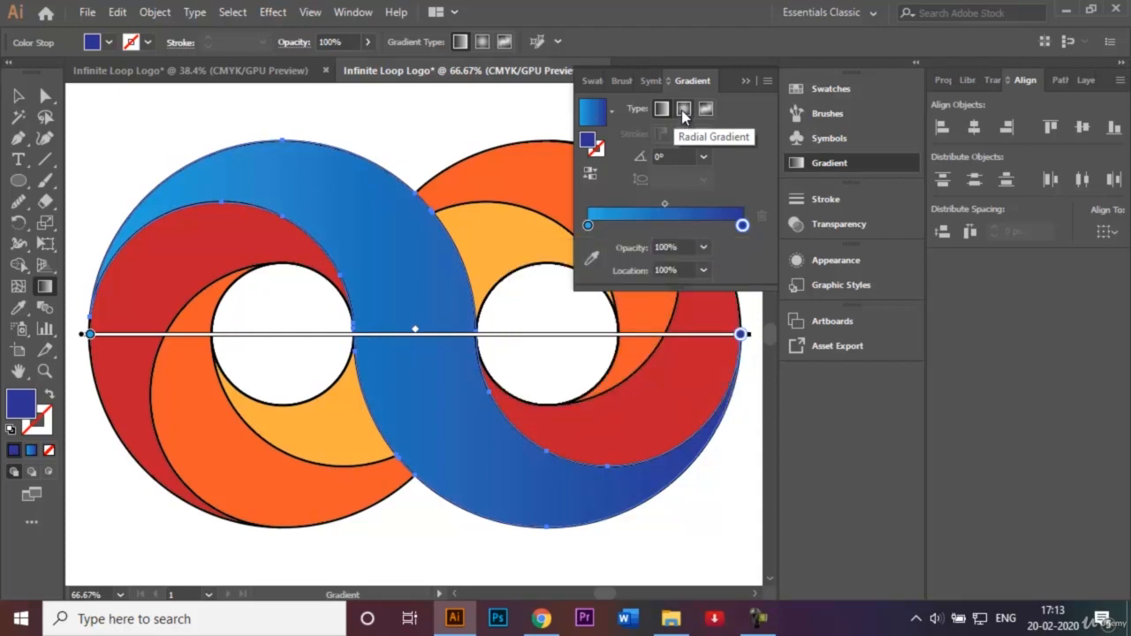
click(683, 110)
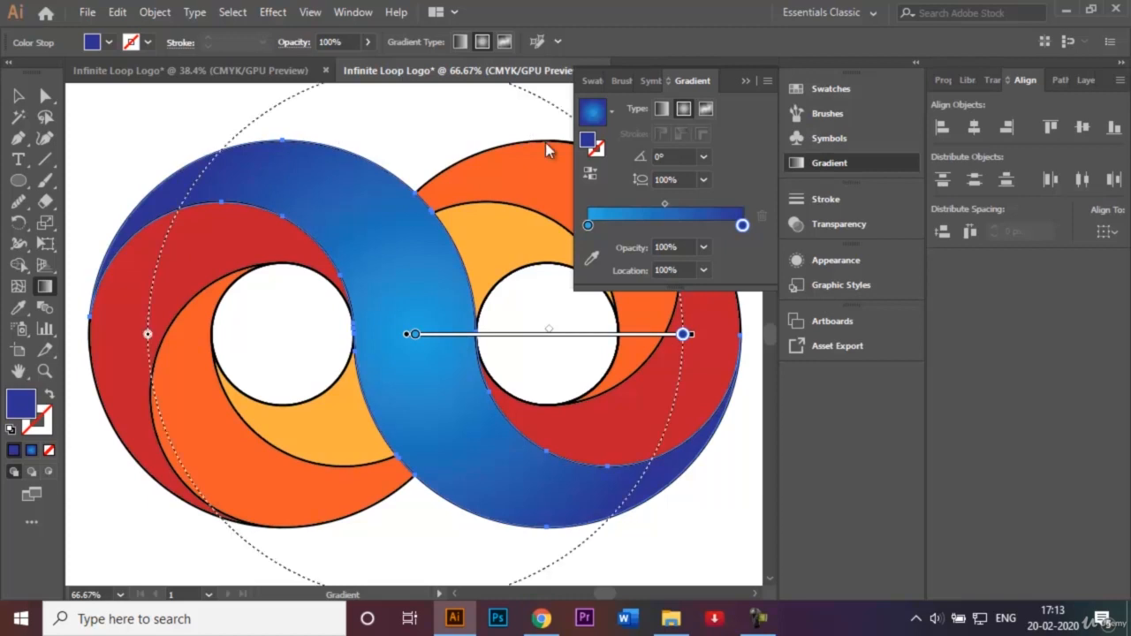
click(747, 82)
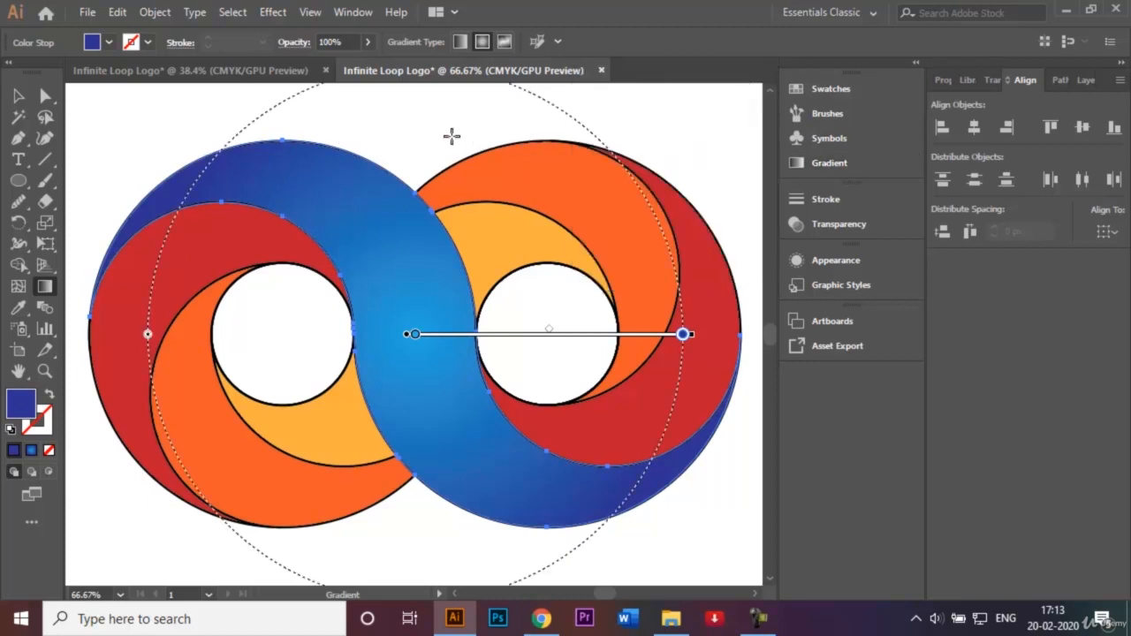
click(21, 98)
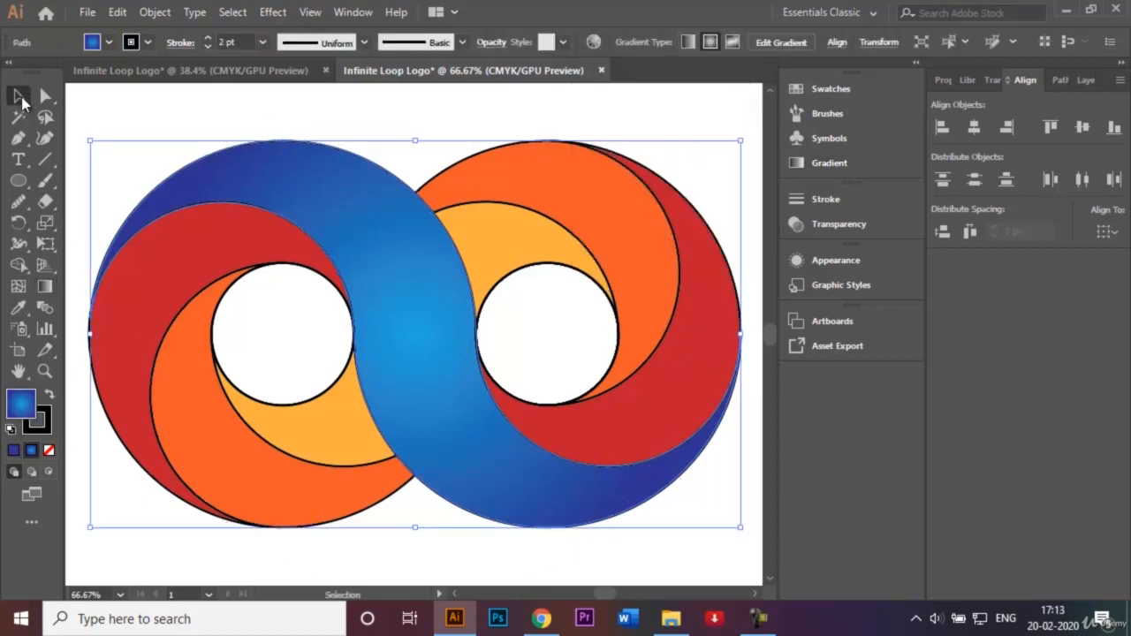
click(115, 120)
- Fill both dark red crescents with the same blue gradient as the S-shaped band, set to linear
click(175, 262)
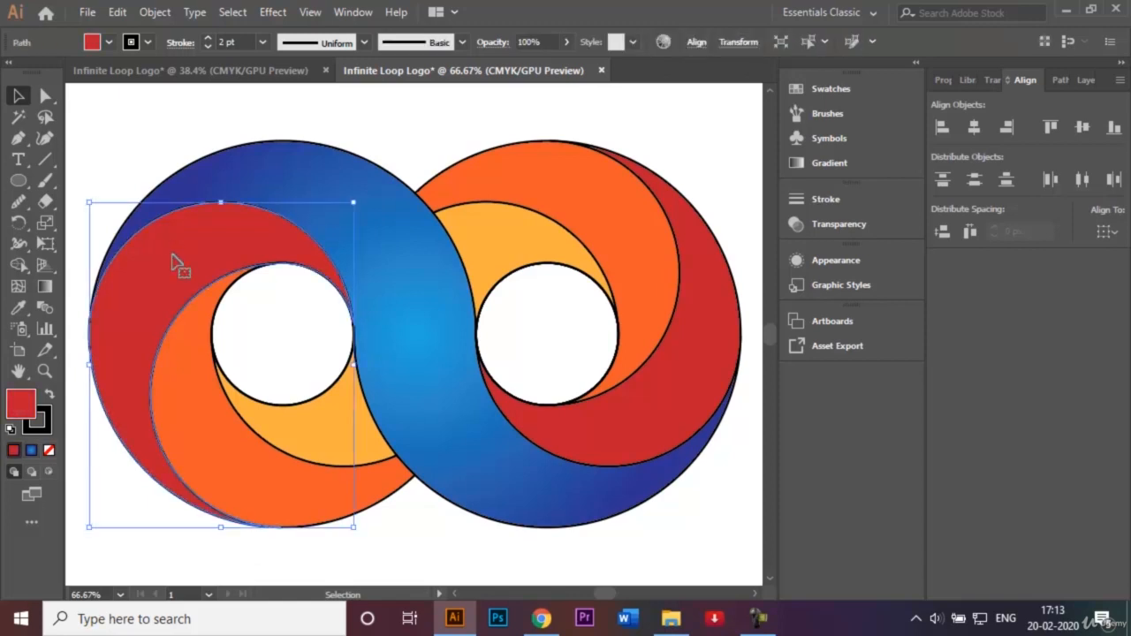
shift+click(687, 332)
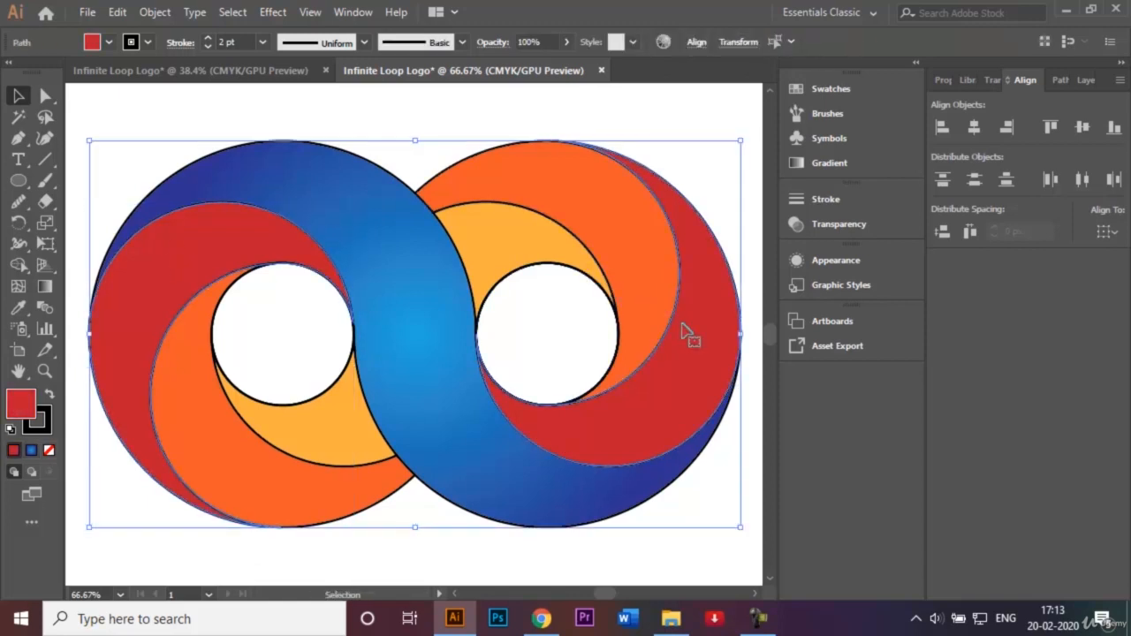
double_click(45, 286)
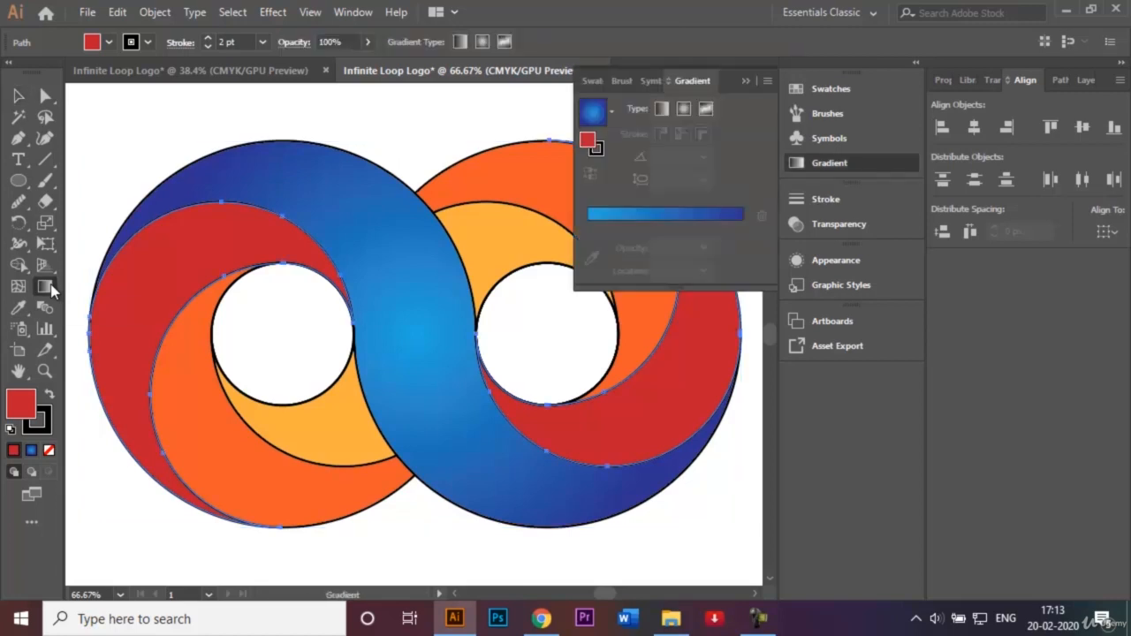
click(636, 215)
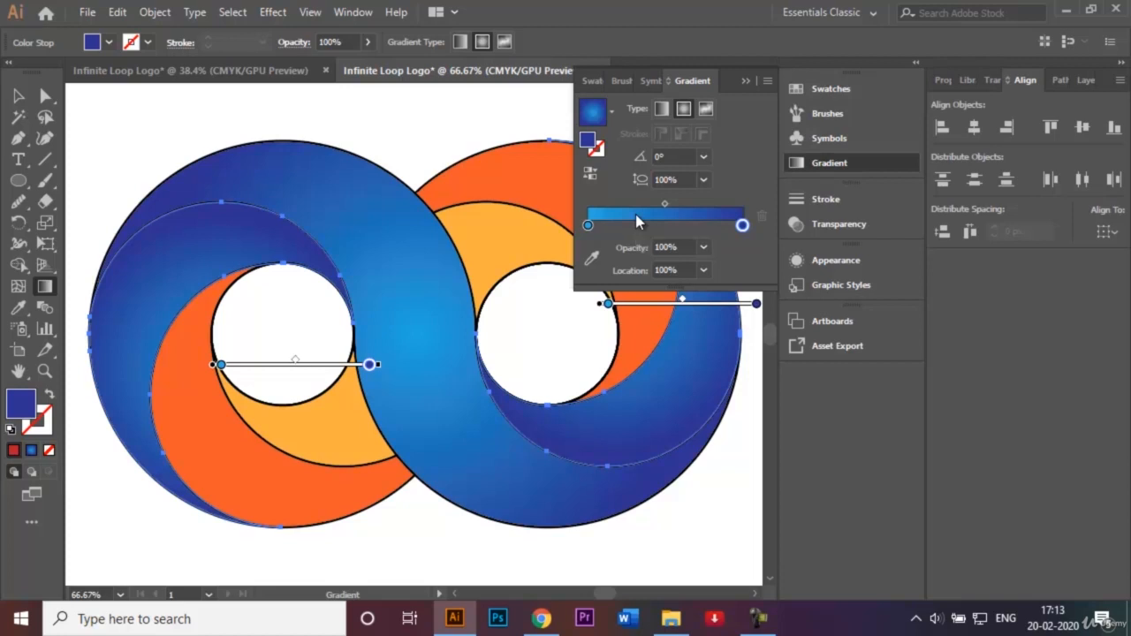
click(664, 108)
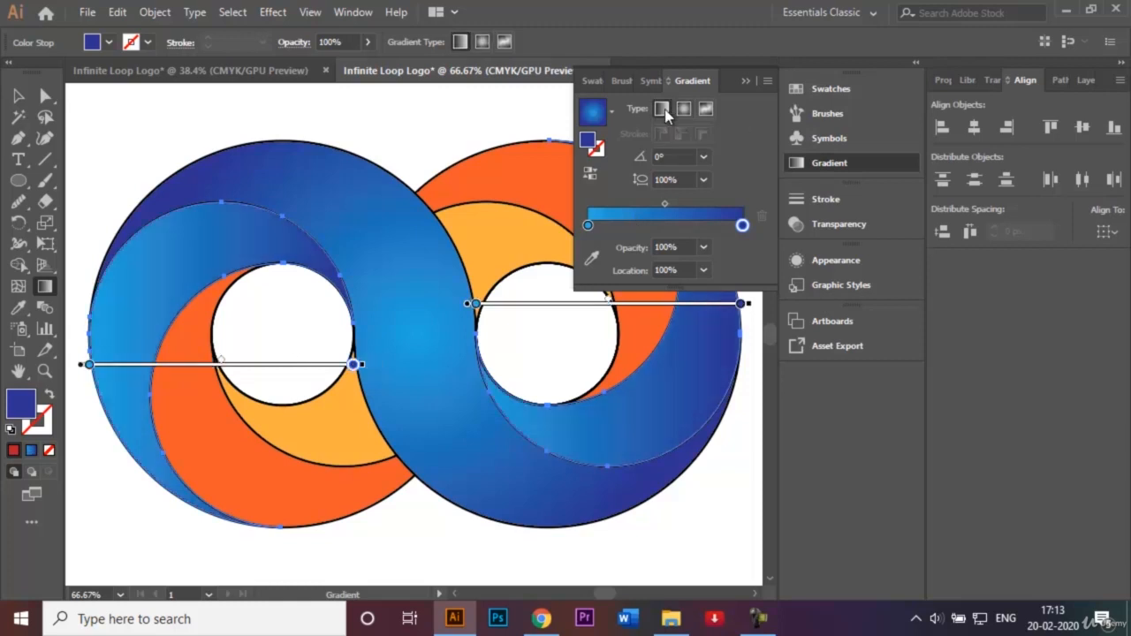
click(748, 81)
key(v)
click(150, 113)
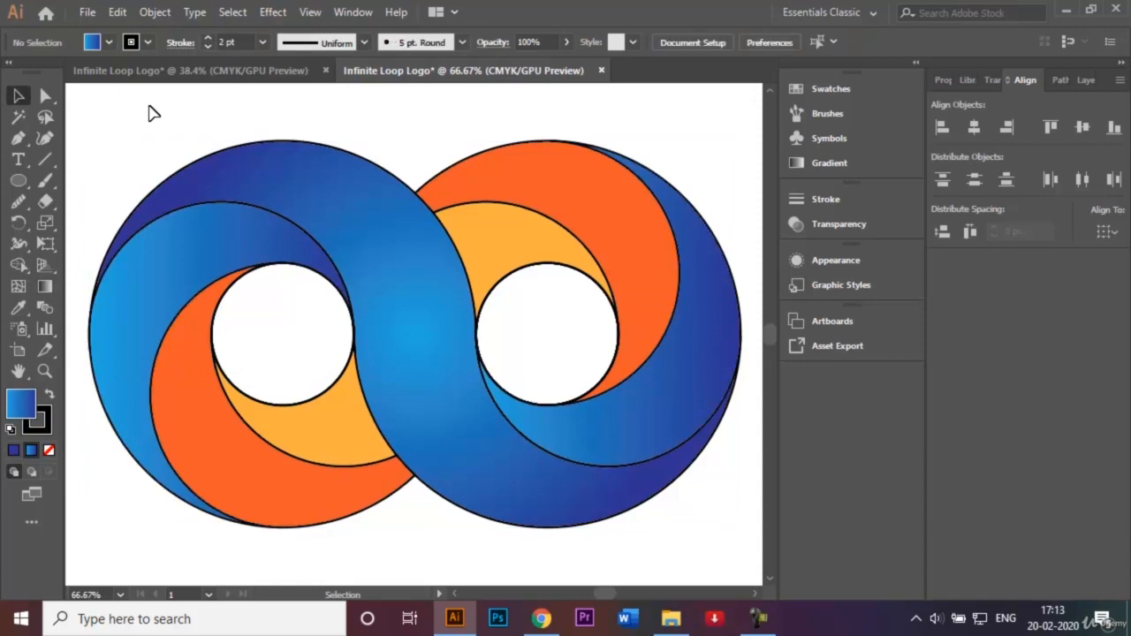
- Redirect the left blue crescent's gradient so it runs from light blue at its lower left up to dark blue near its top
click(168, 265)
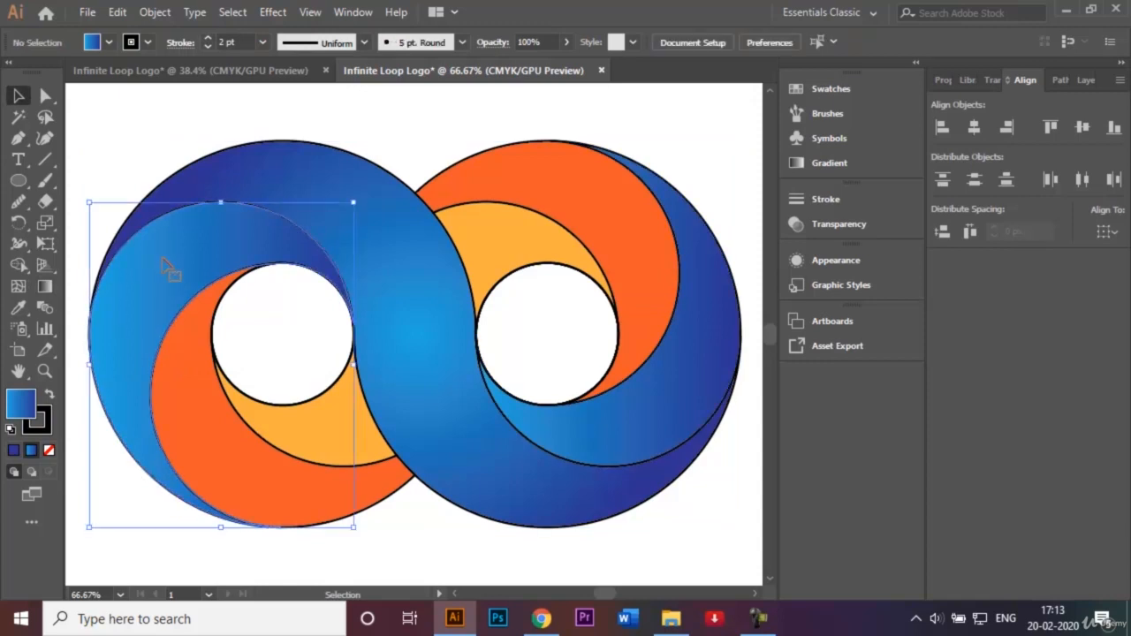
click(44, 286)
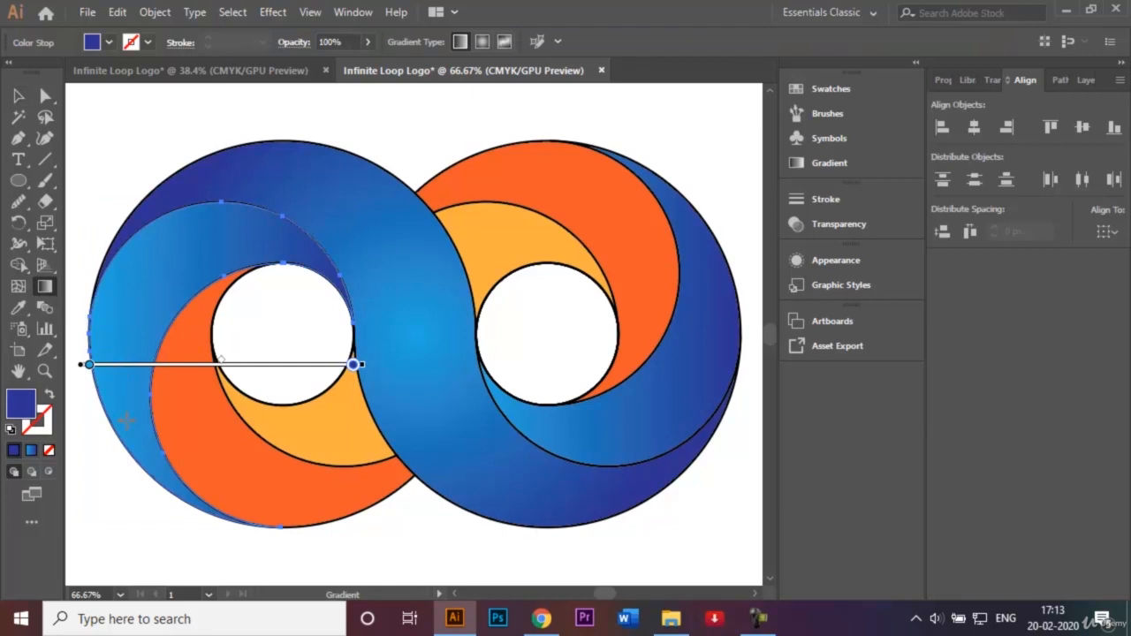
mouse_move(126, 427)
mouse_down()
mouse_move(156, 273)
mouse_move(204, 233)
mouse_up()
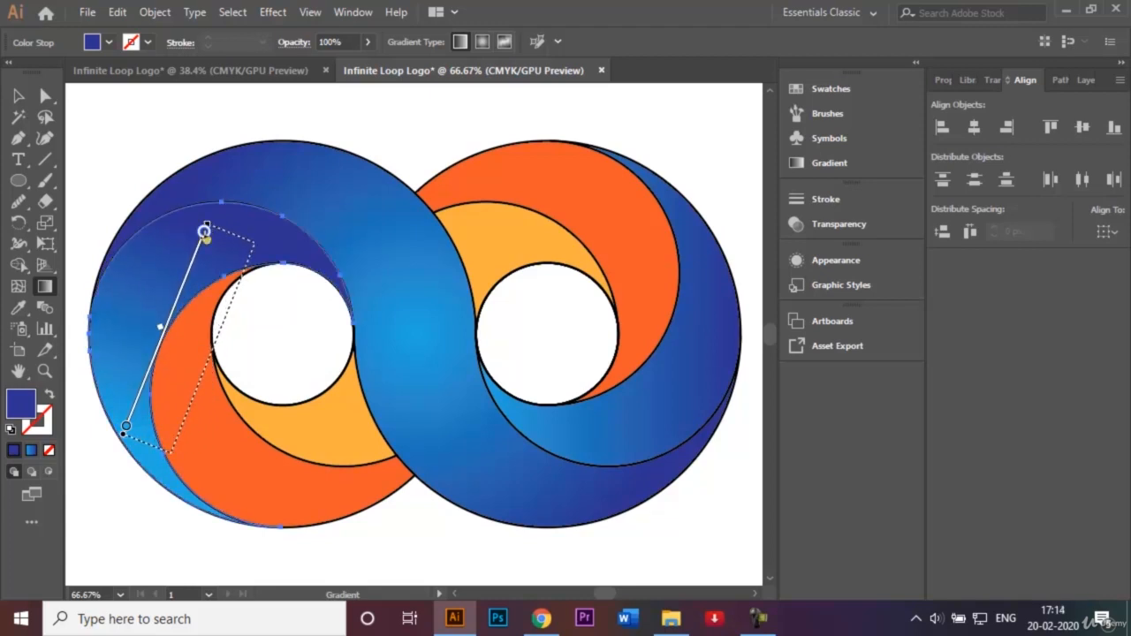
click(18, 96)
click(162, 136)
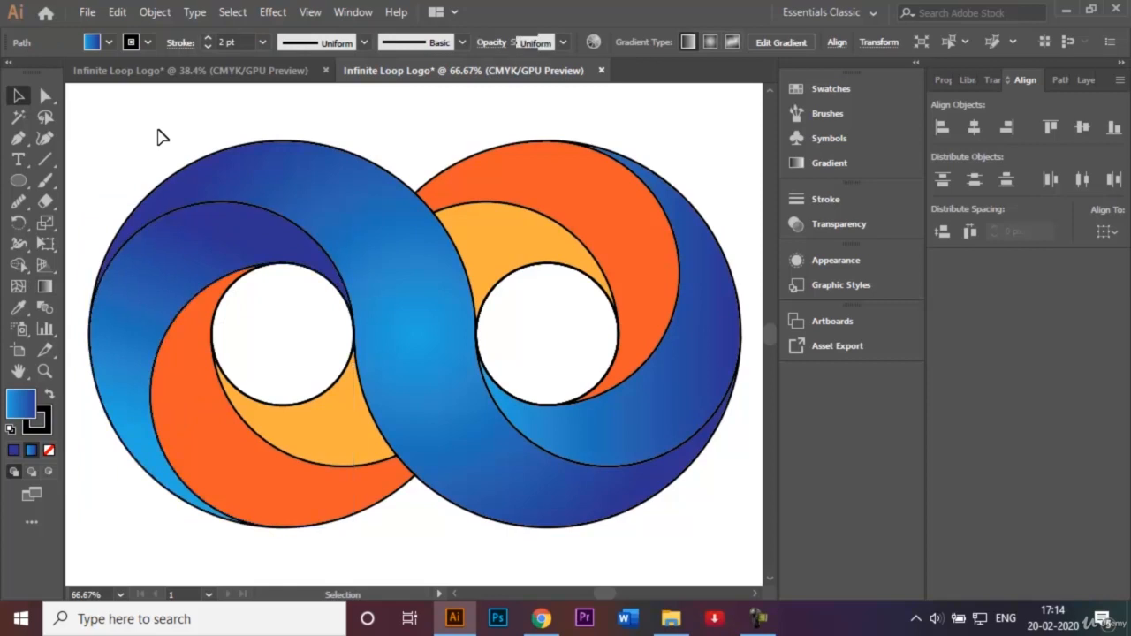
- Redirect the right blue crescent's gradient so it runs from light blue at its upper right down to dark blue near its bottom
click(706, 323)
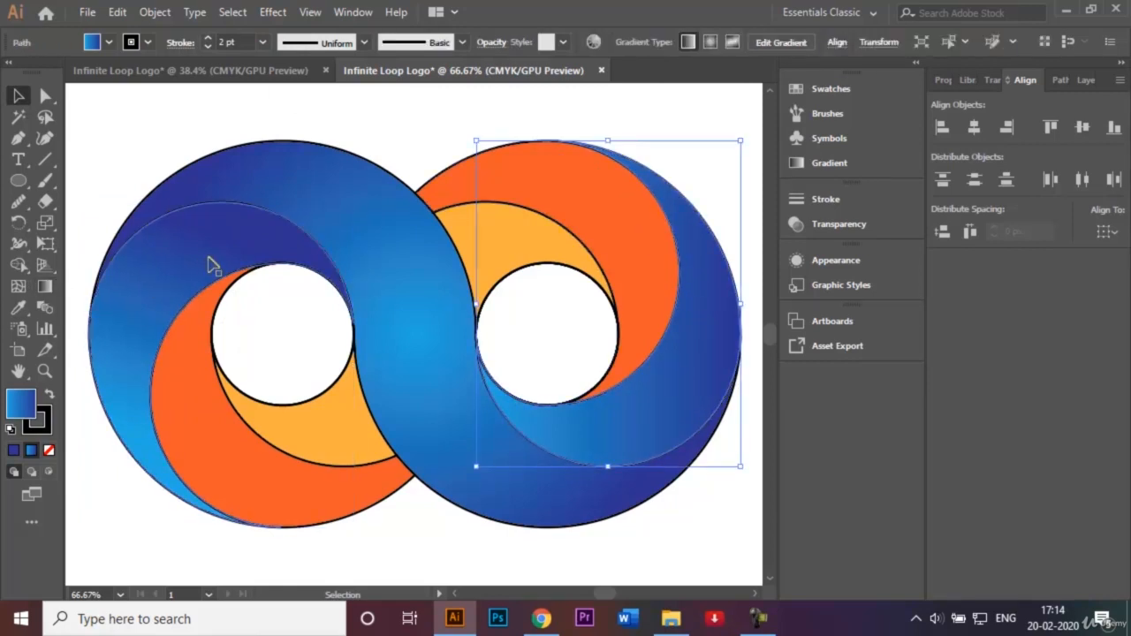
click(45, 288)
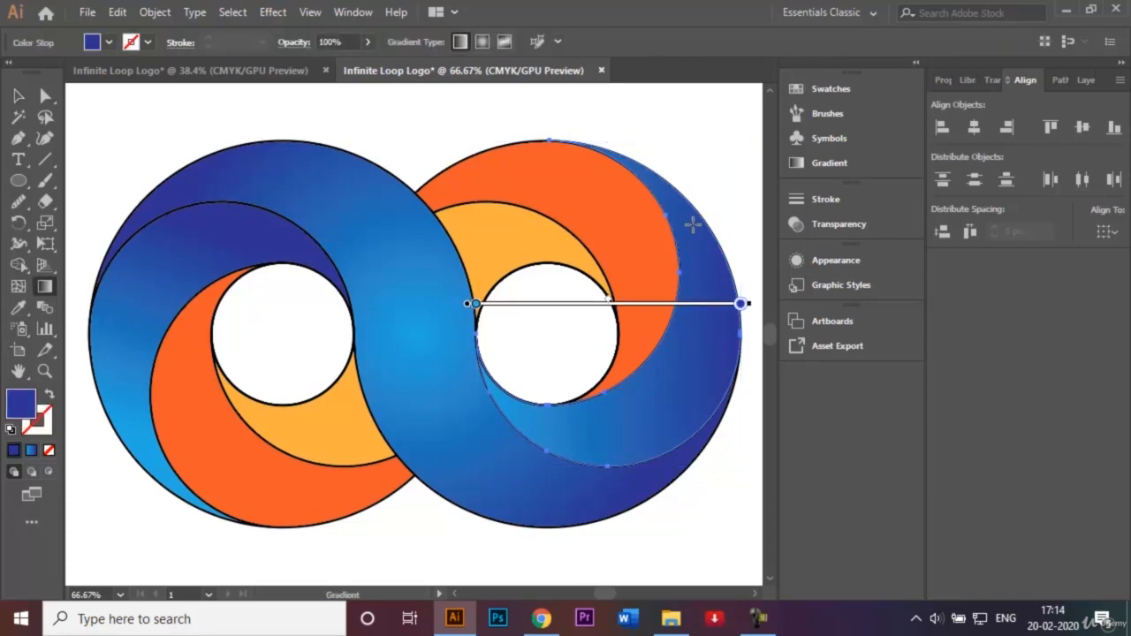
mouse_move(693, 225)
mouse_down()
mouse_move(679, 386)
mouse_move(652, 428)
mouse_up()
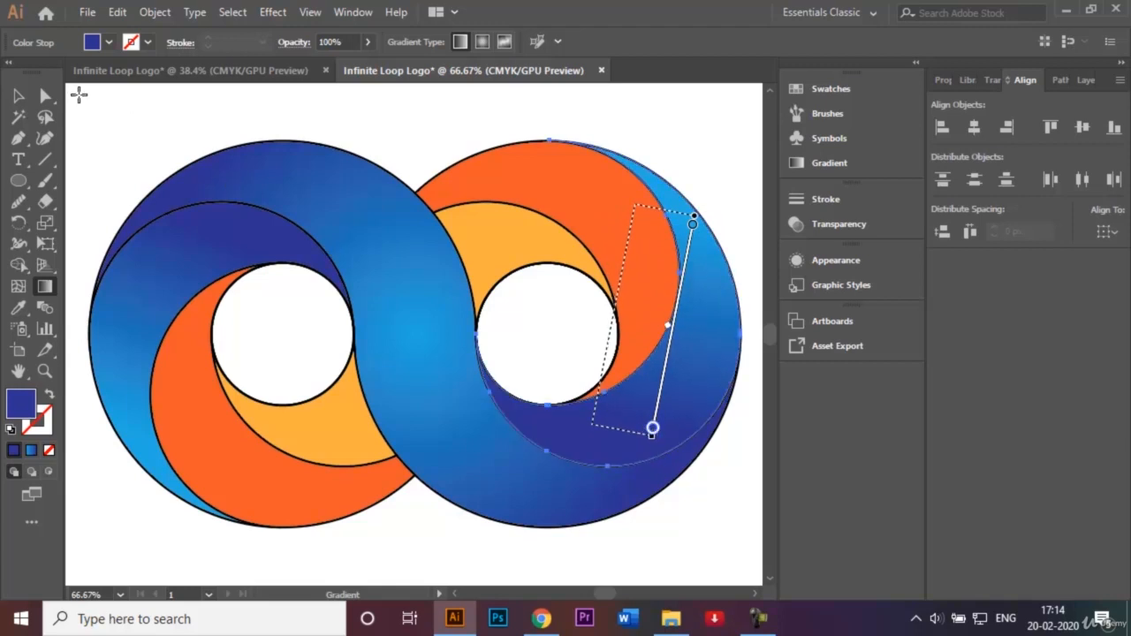
click(18, 96)
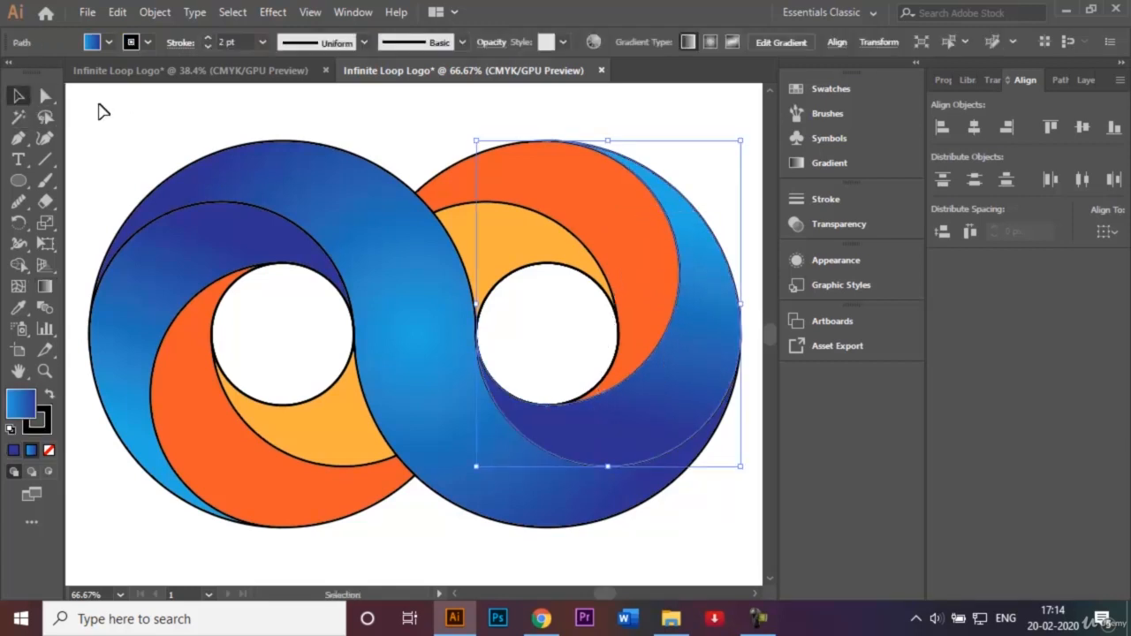
click(156, 113)
click(248, 480)
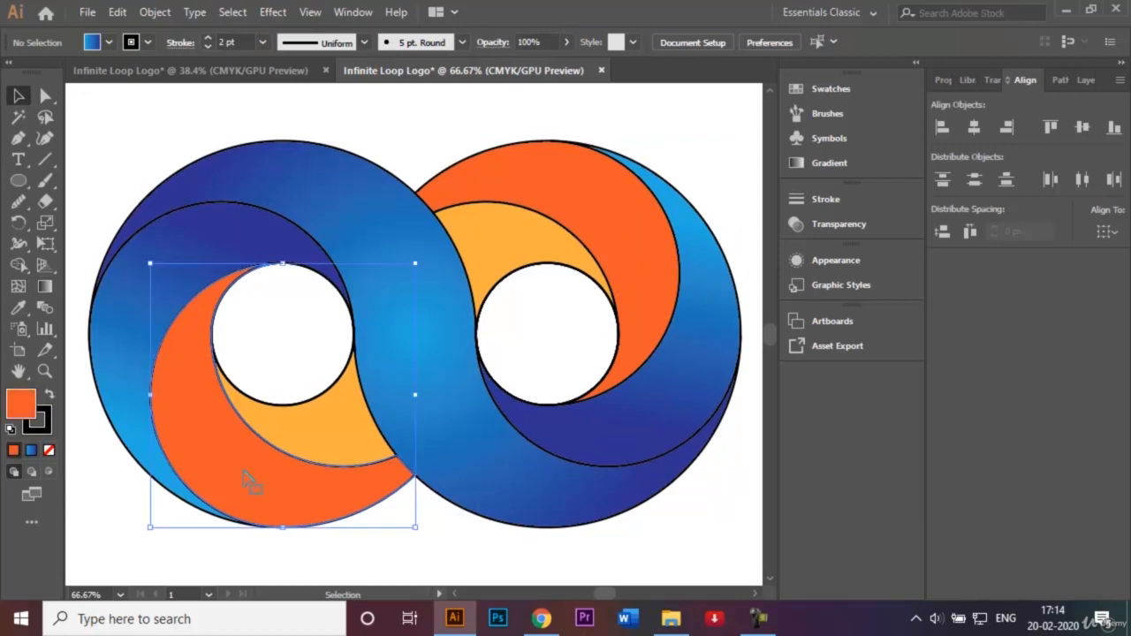
shift+click(590, 227)
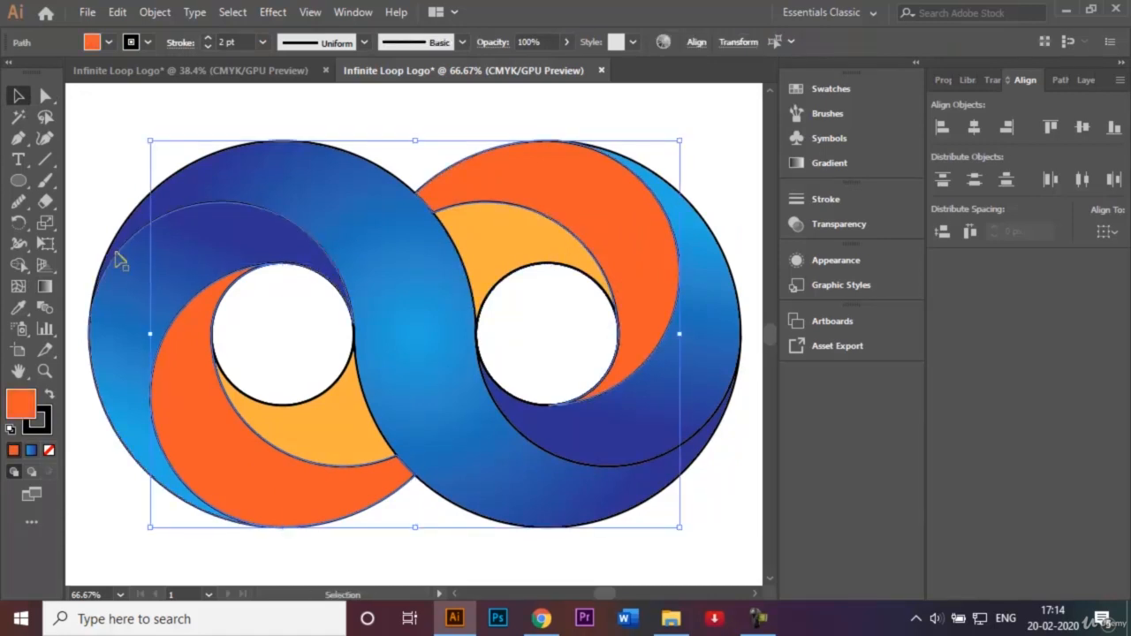
double_click(46, 290)
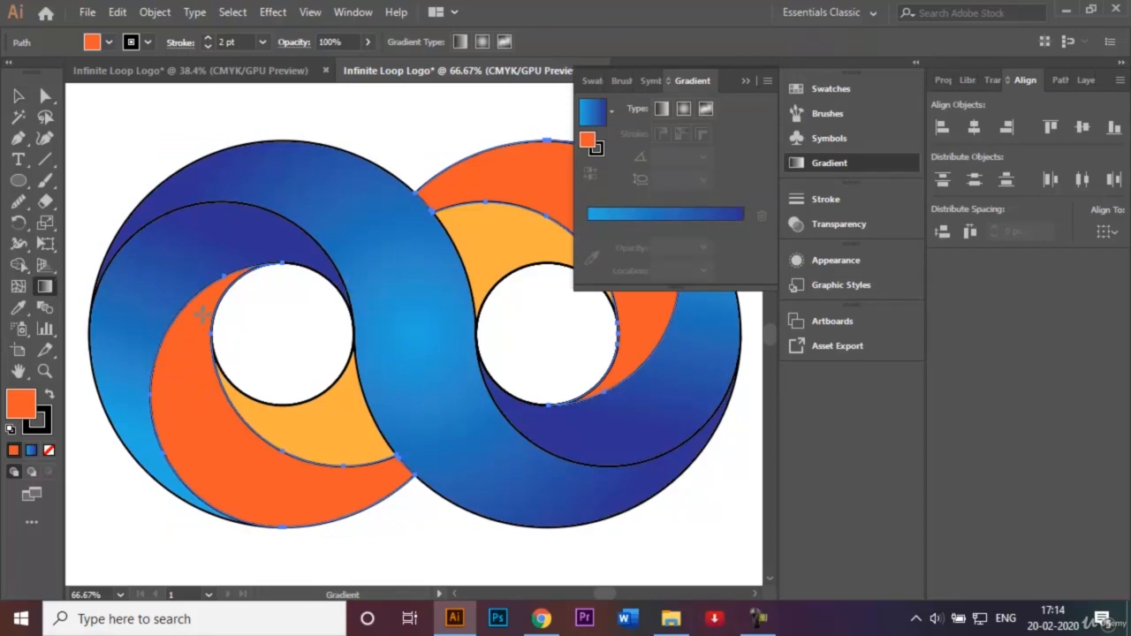
click(745, 81)
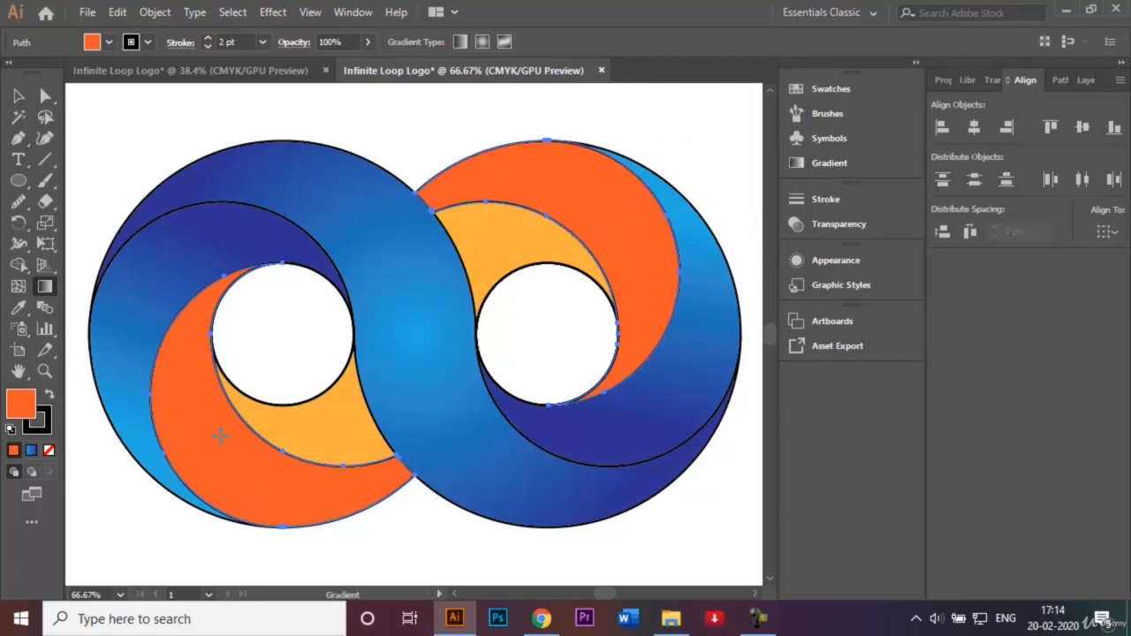
click(19, 96)
click(124, 113)
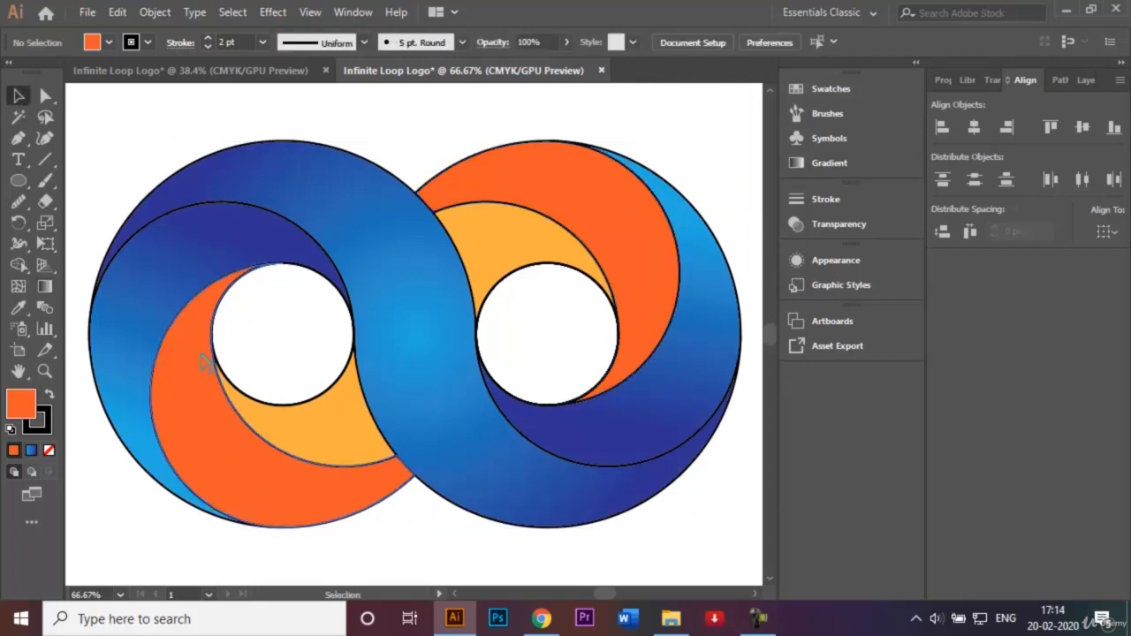
- Fill both orange crescents with the blue linear gradient, and deselect them
click(205, 362)
shift+click(653, 245)
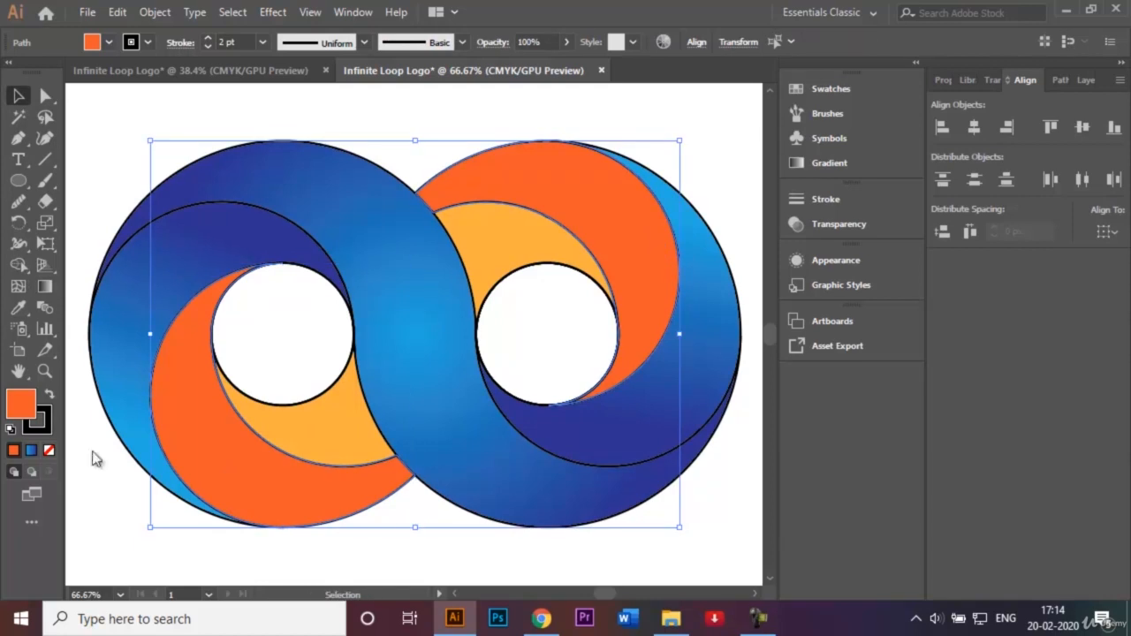
click(30, 450)
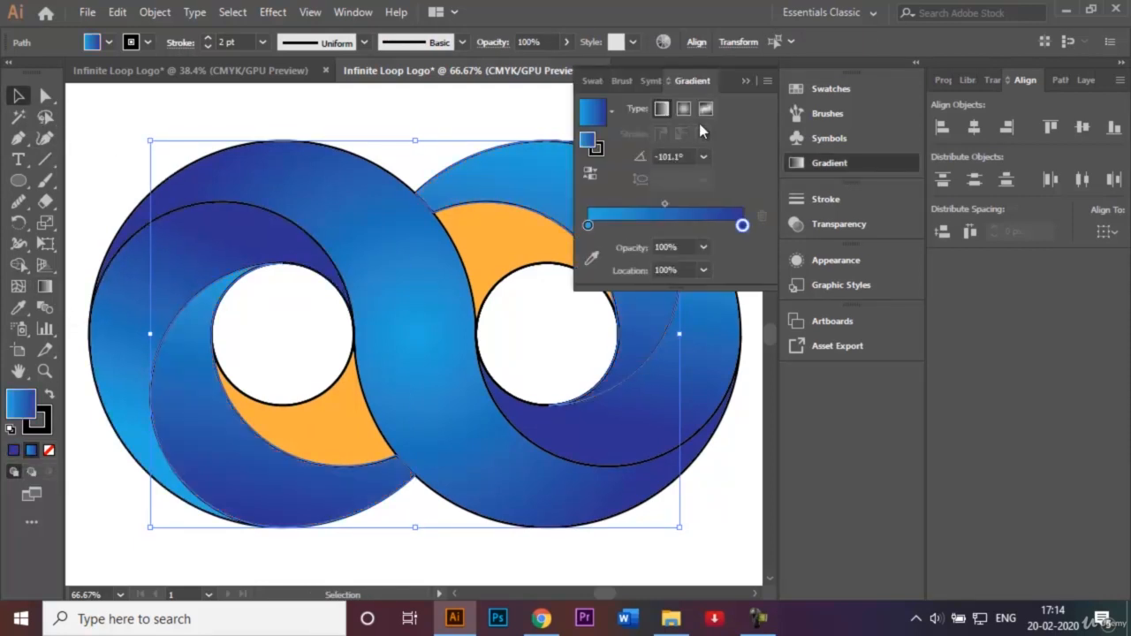
click(736, 78)
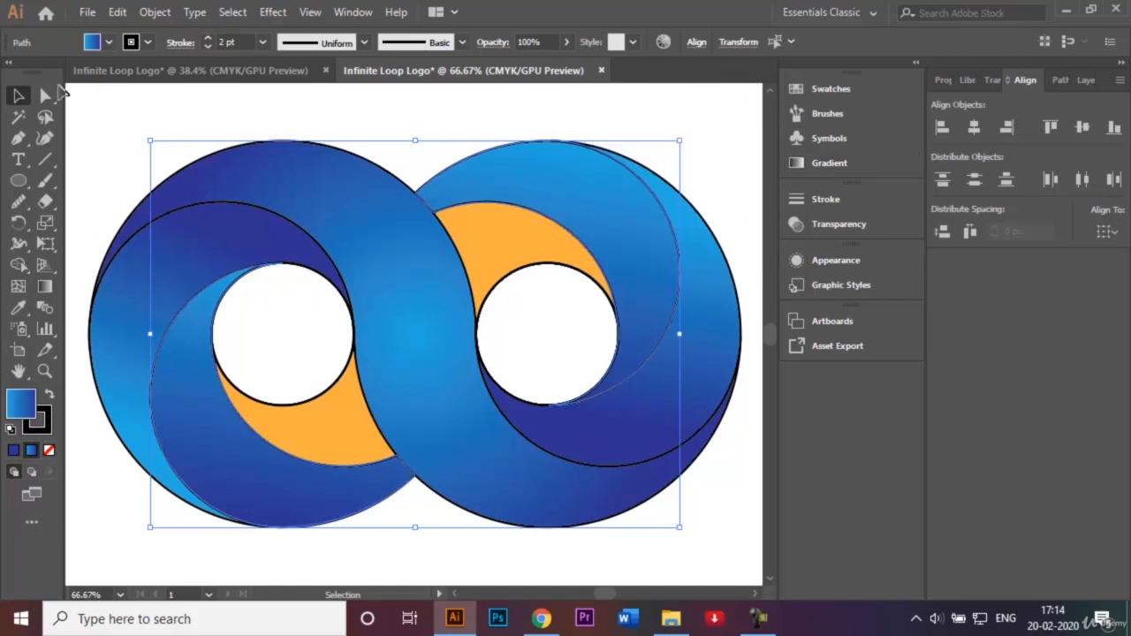
click(151, 115)
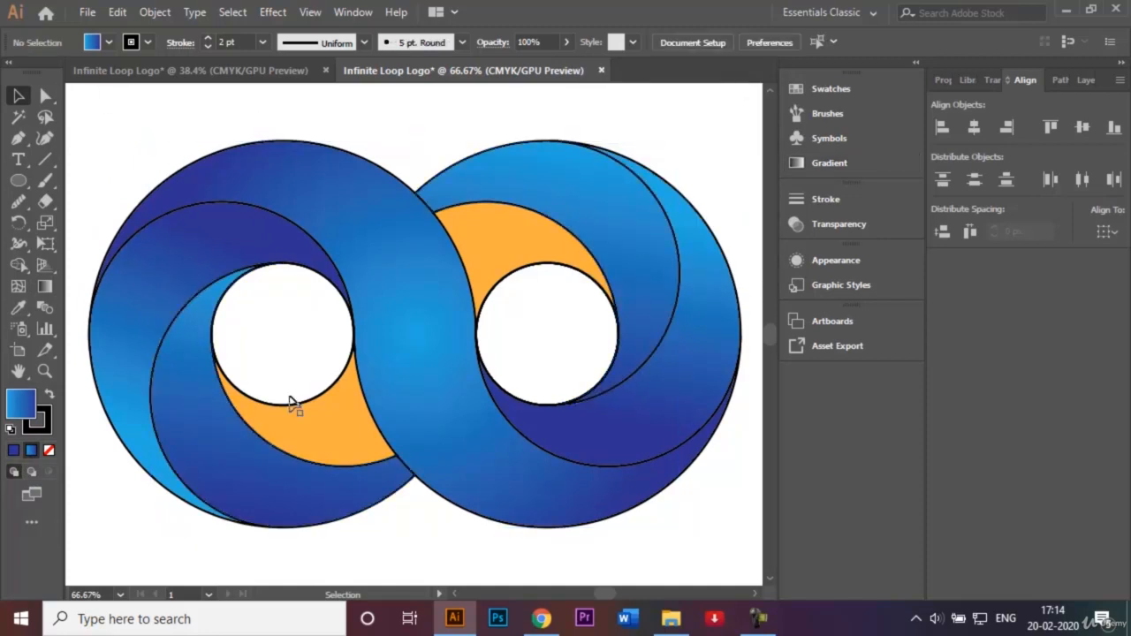
- Fill the two yellow inner shapes with the same blue linear gradient, and deselect them
click(322, 443)
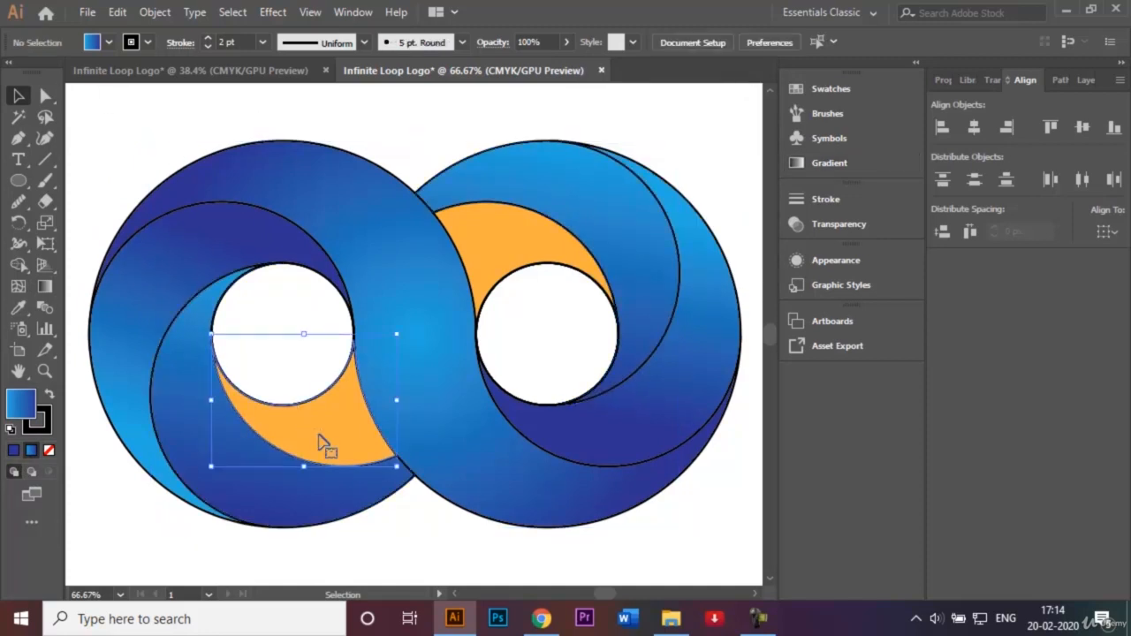
shift+click(495, 249)
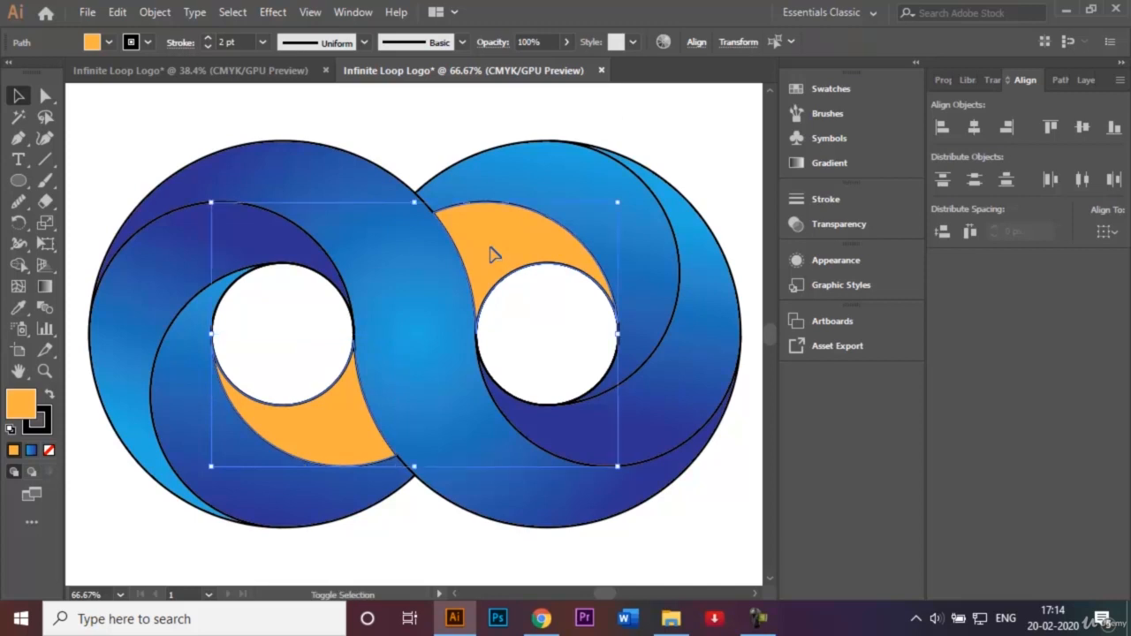
click(32, 450)
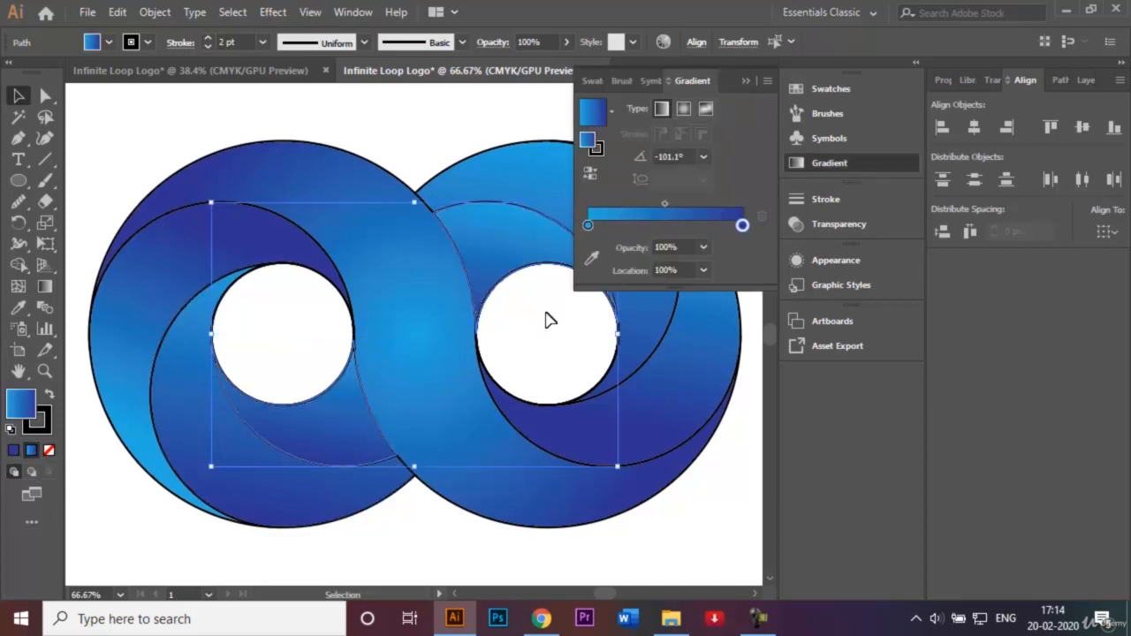
click(744, 81)
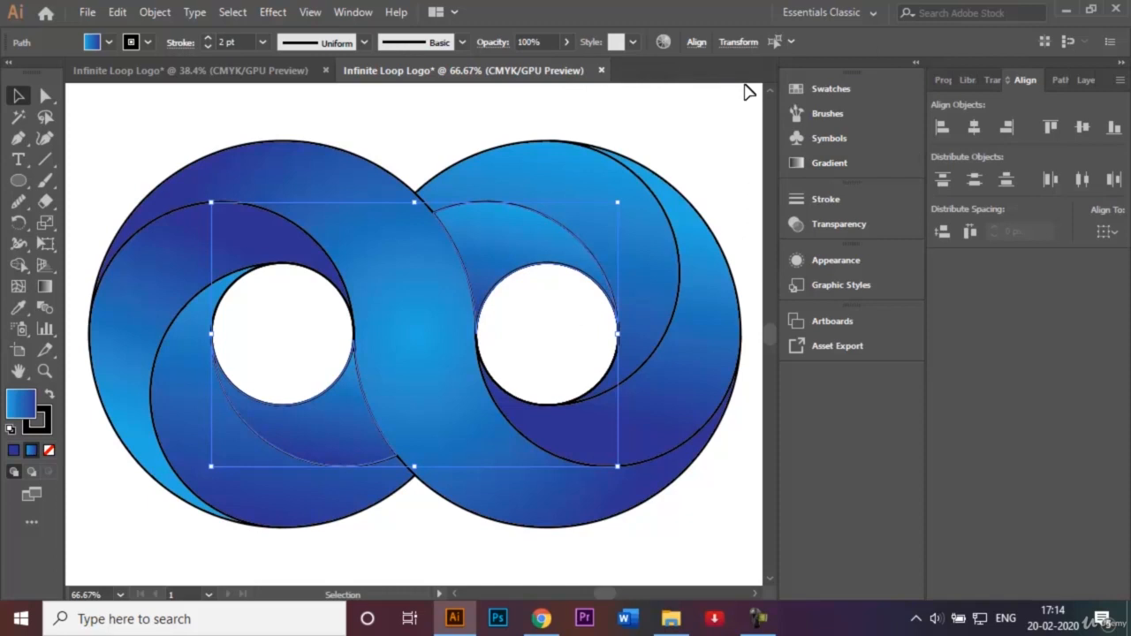
click(467, 112)
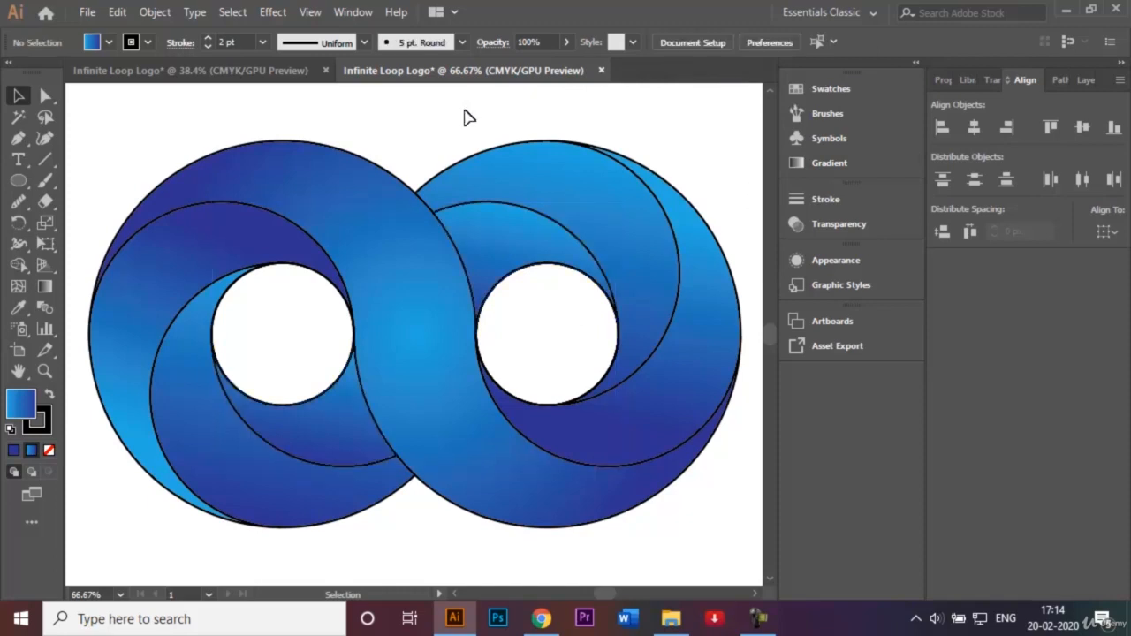
- Remove the stroke from all shapes of the logo, and deselect them
key(ctrl+0)
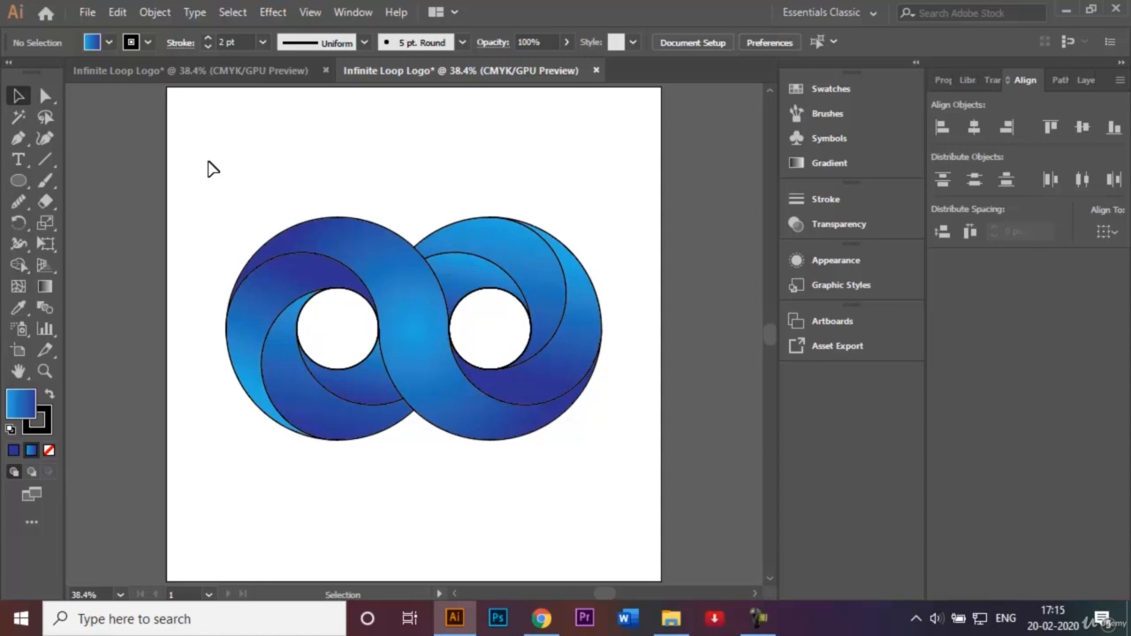
drag(208, 166, 621, 486)
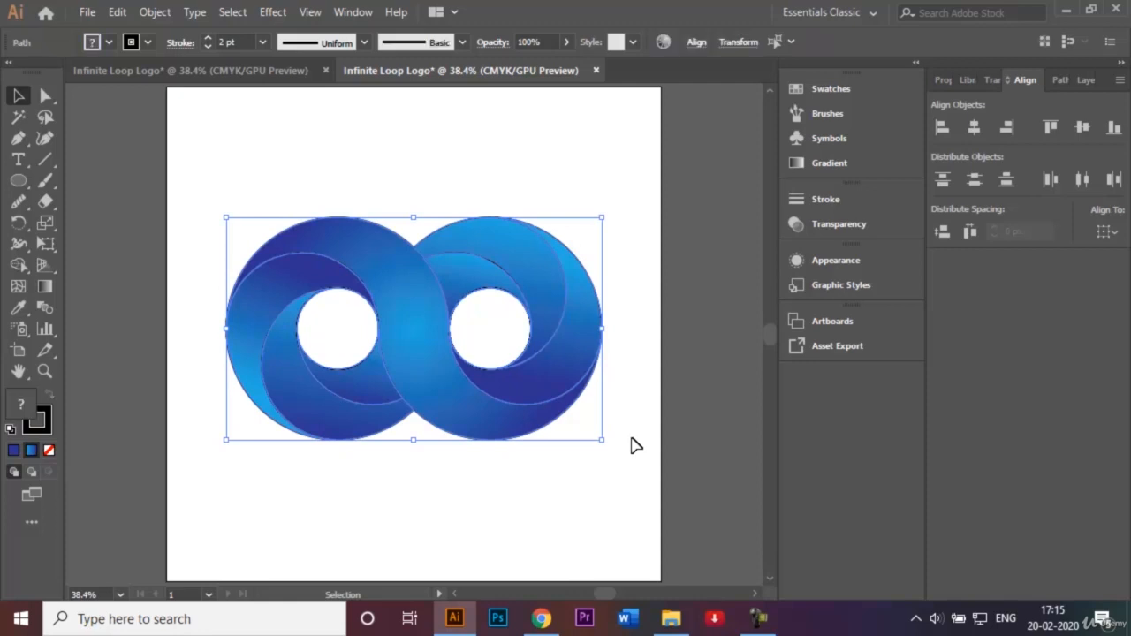
click(149, 43)
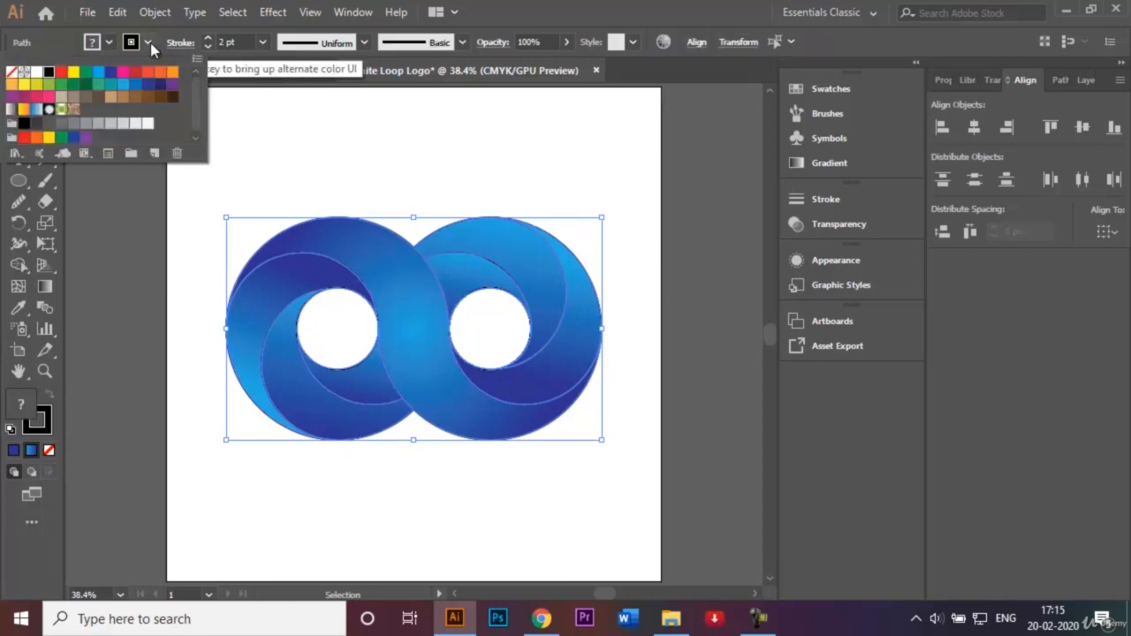
click(10, 76)
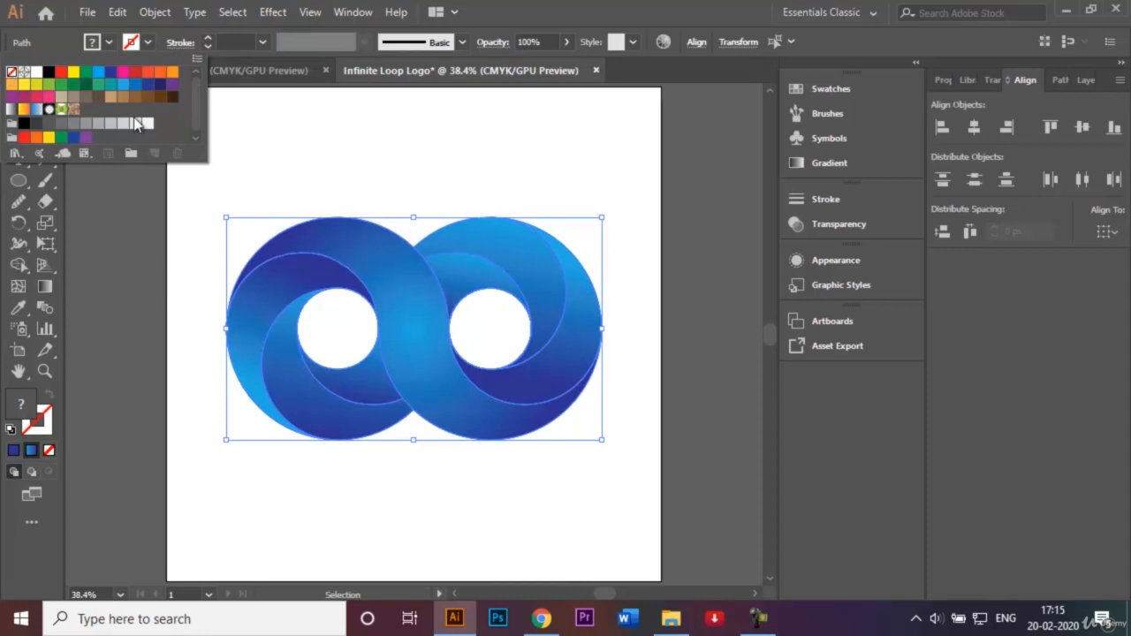
click(439, 182)
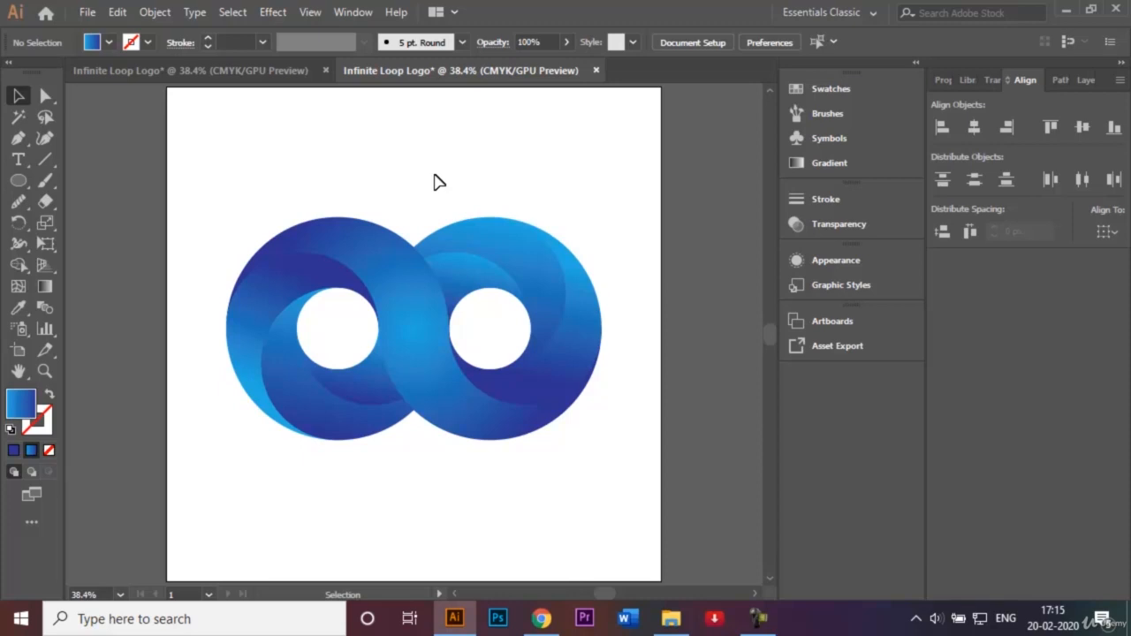
- Apply a black stroke to all shapes of the logo, and deselect them
drag(211, 181, 645, 472)
click(151, 46)
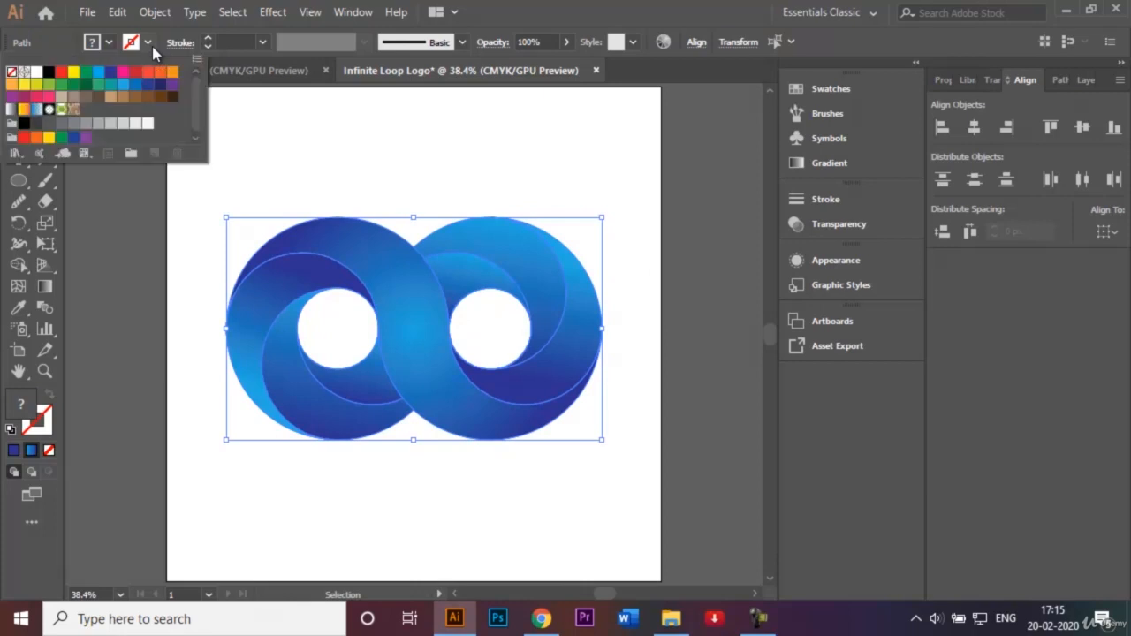
click(49, 72)
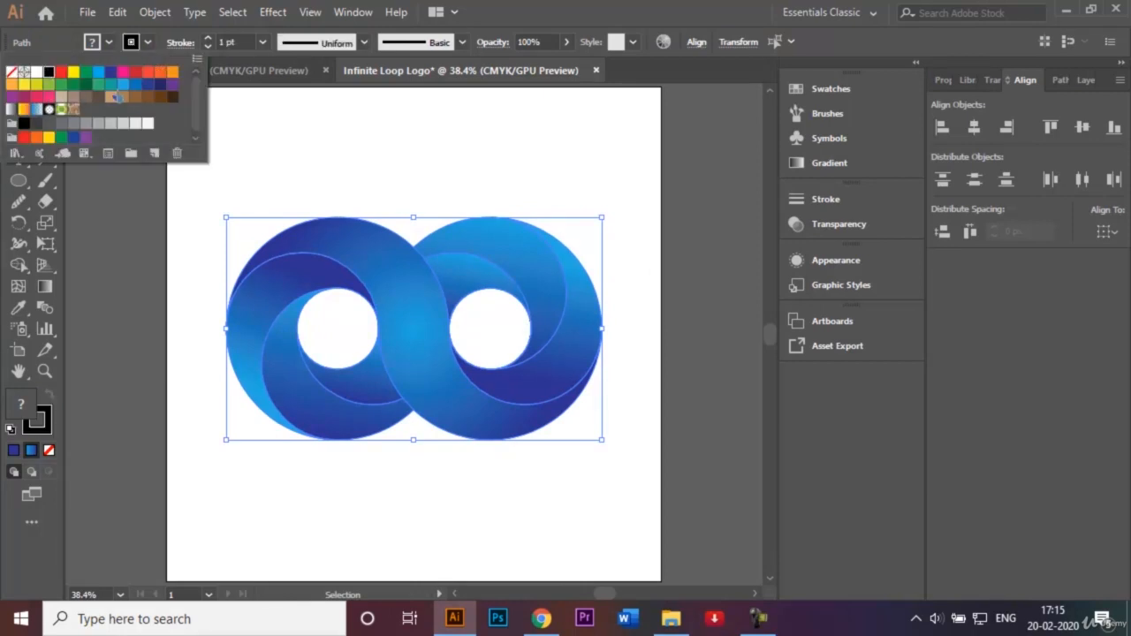
right_click(380, 164)
click(321, 160)
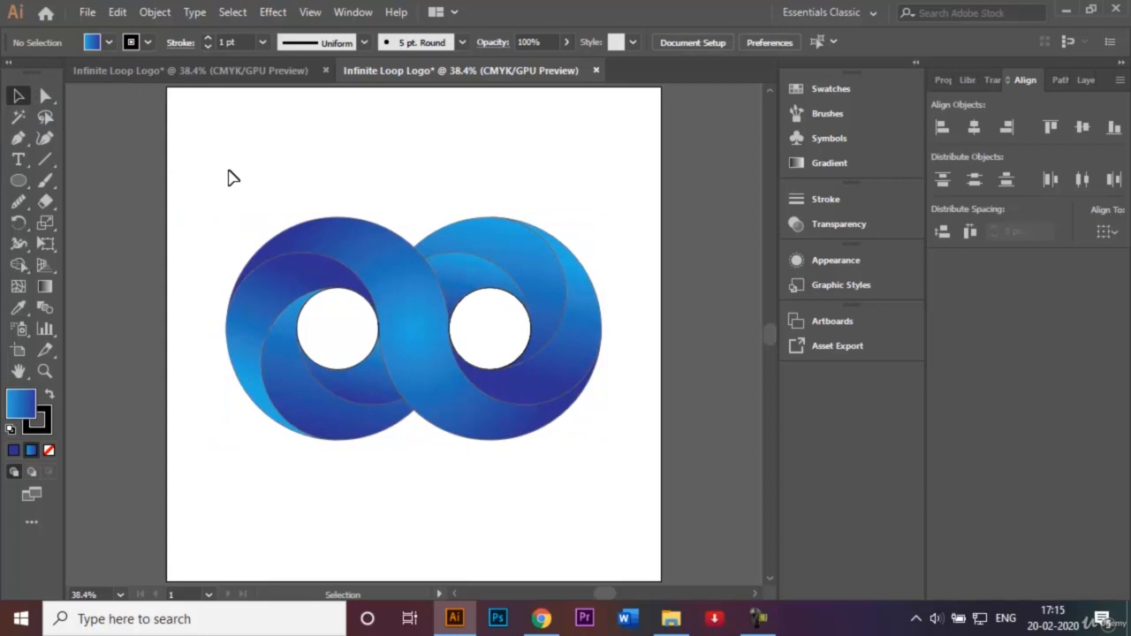
- Set the stroke weight of all the logo's shapes to 2 pt
drag(228, 169, 610, 477)
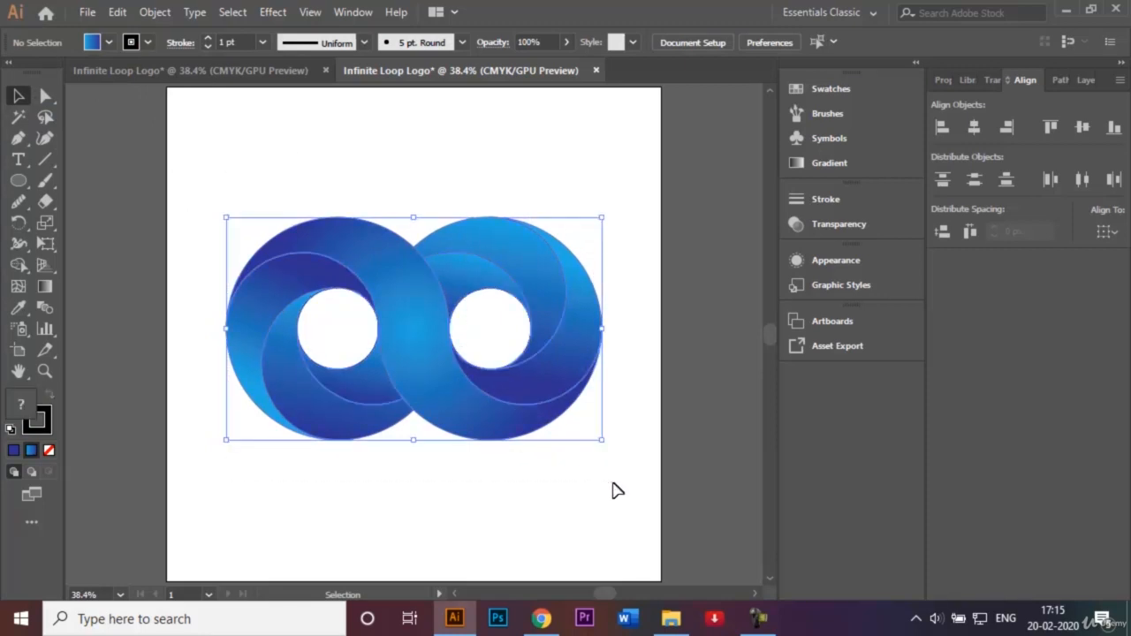
click(262, 42)
click(275, 139)
click(499, 160)
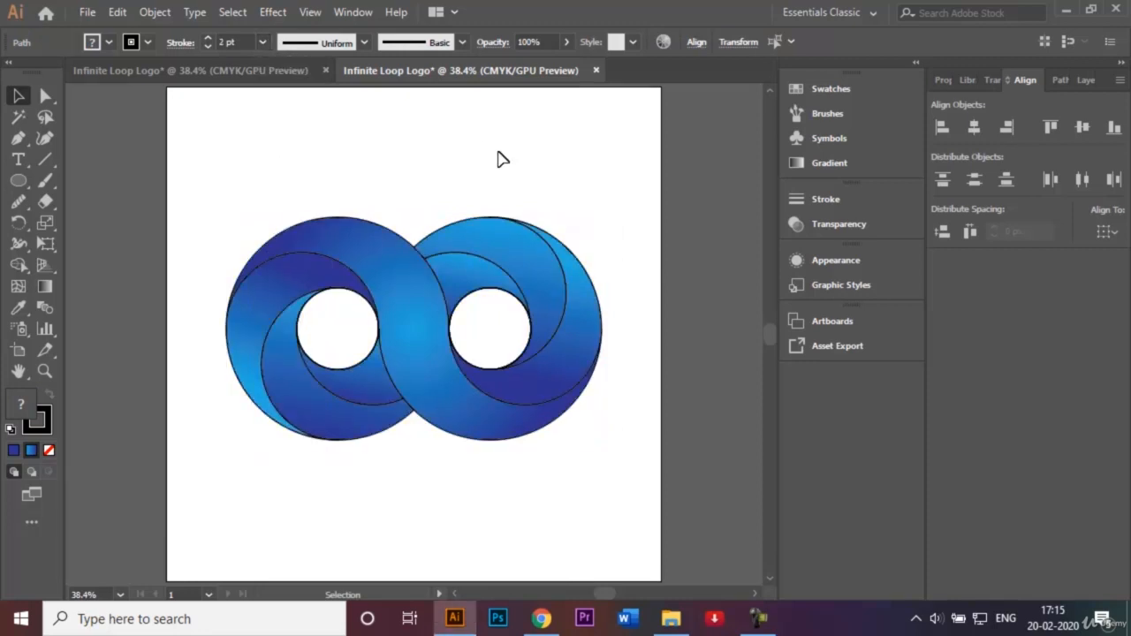
- Apply a black Multiply drop shadow to the whole blue logo with 75% opacity, 7 px X and Y offsets and 5 px blur
click(162, 72)
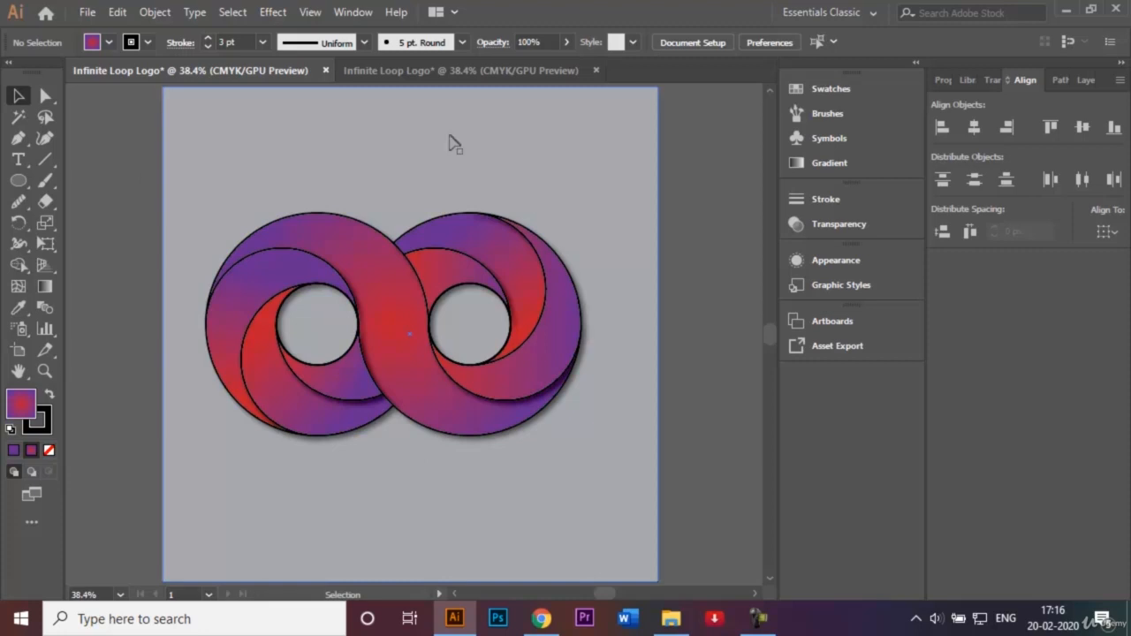
click(431, 70)
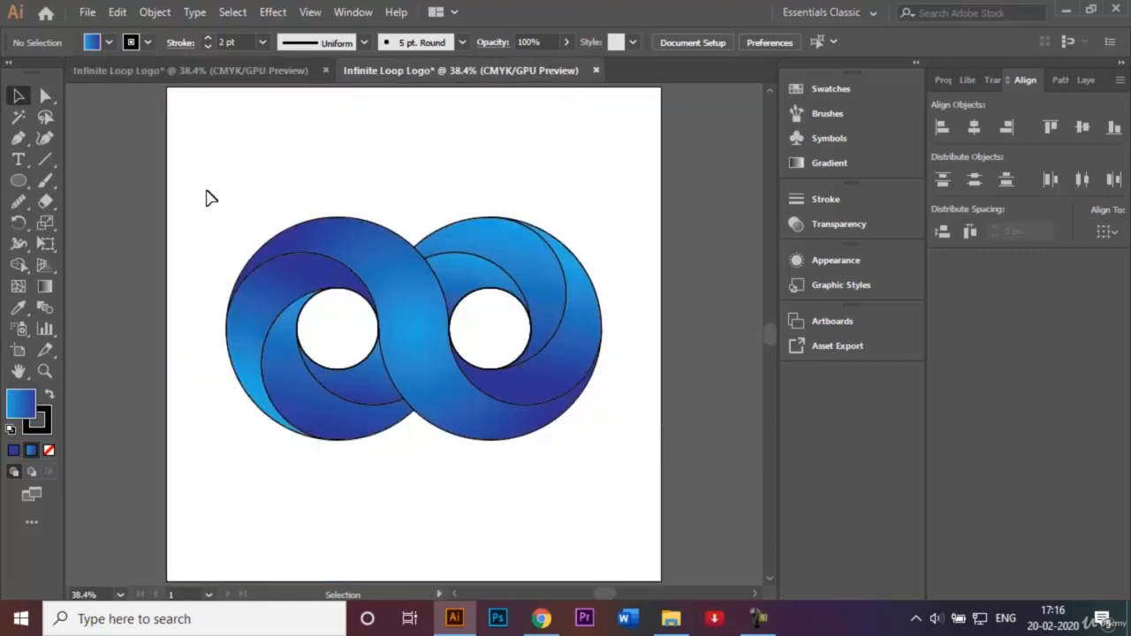
drag(205, 190, 634, 488)
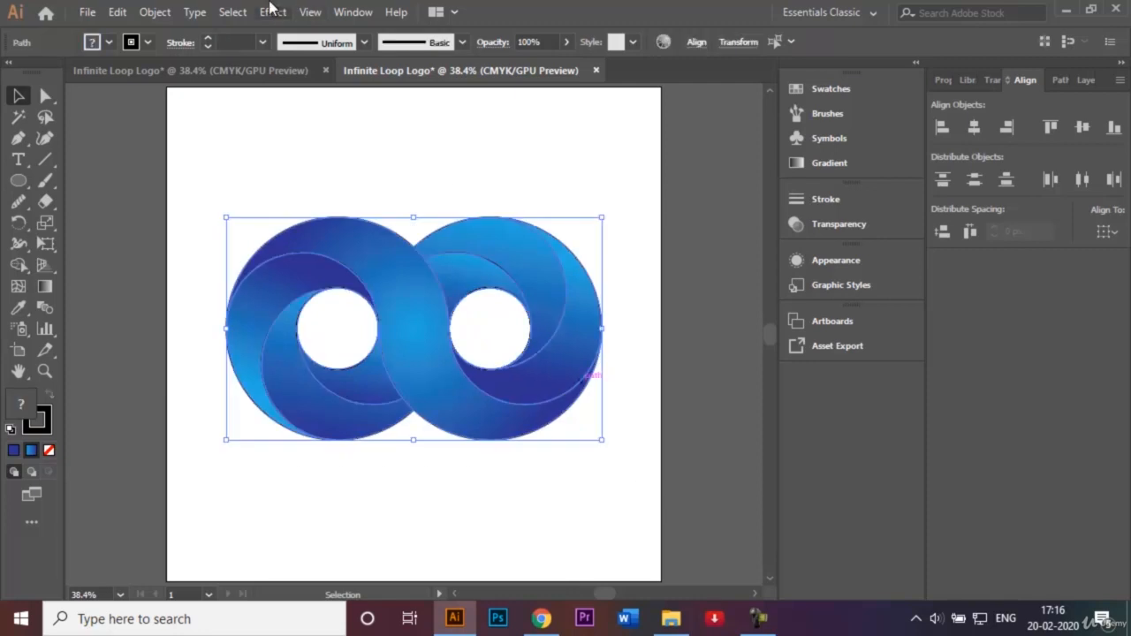
click(272, 14)
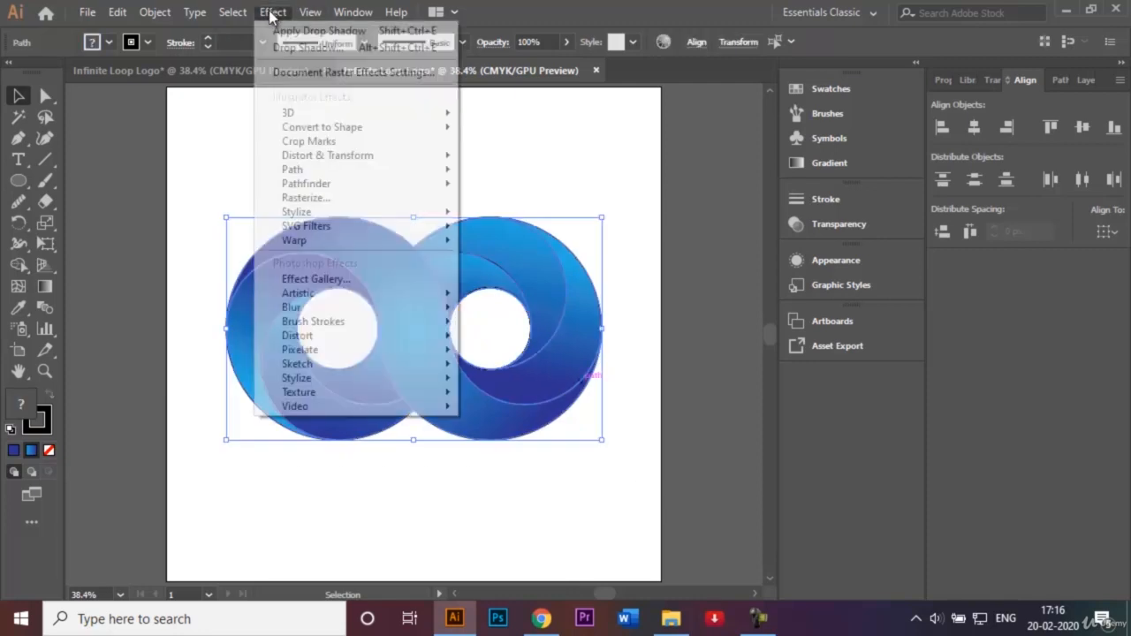
mouse_move(370, 219)
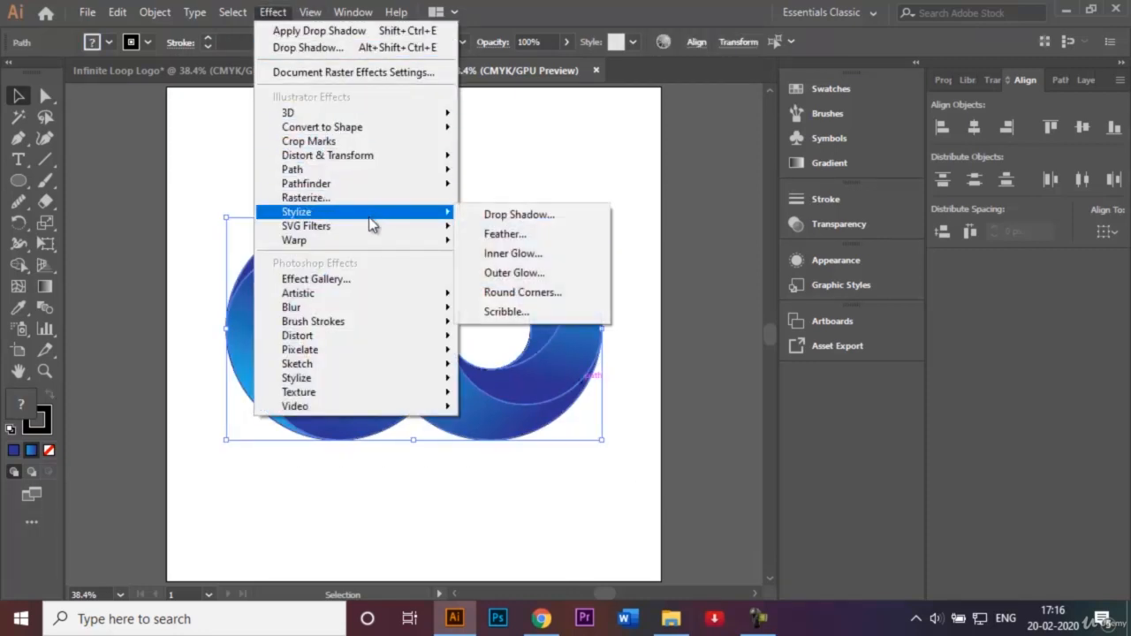
click(499, 221)
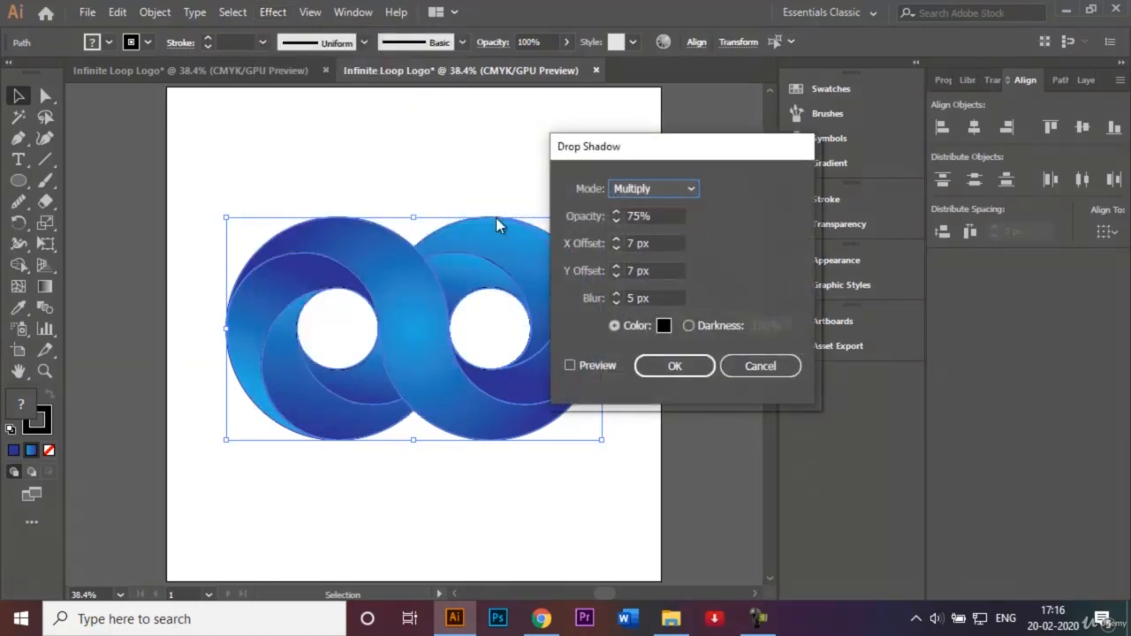
drag(671, 165, 738, 132)
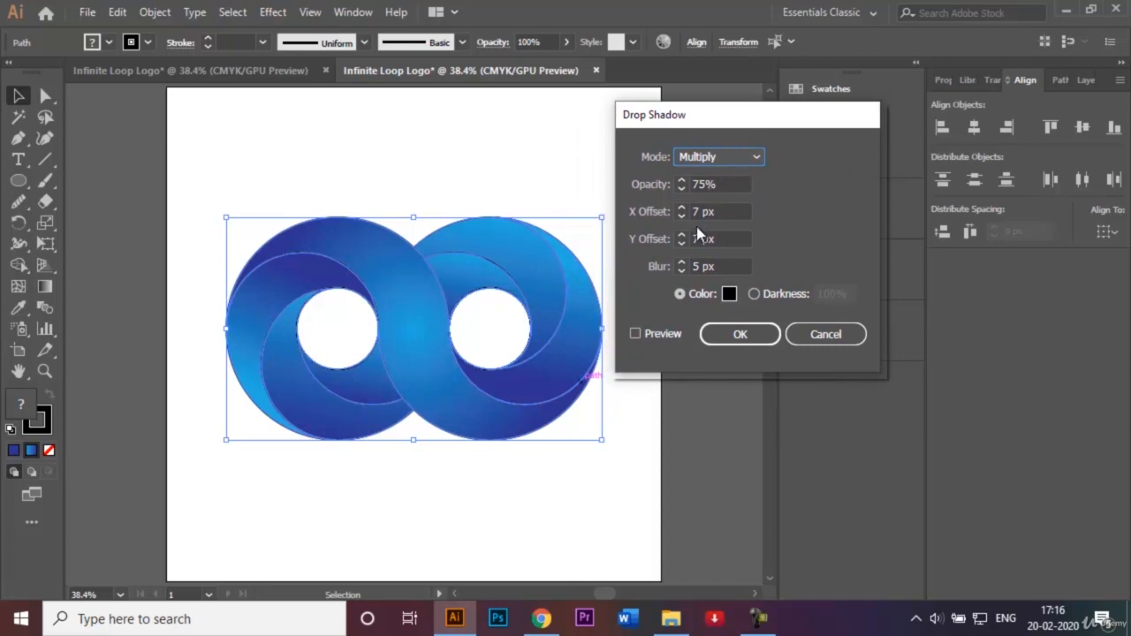
click(638, 333)
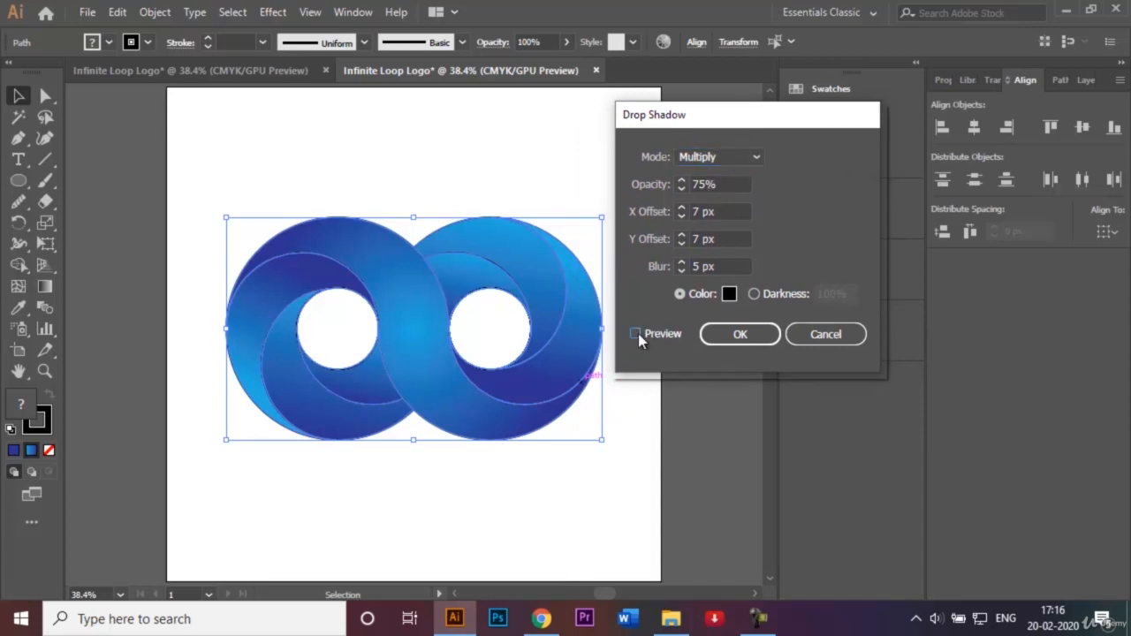
click(635, 334)
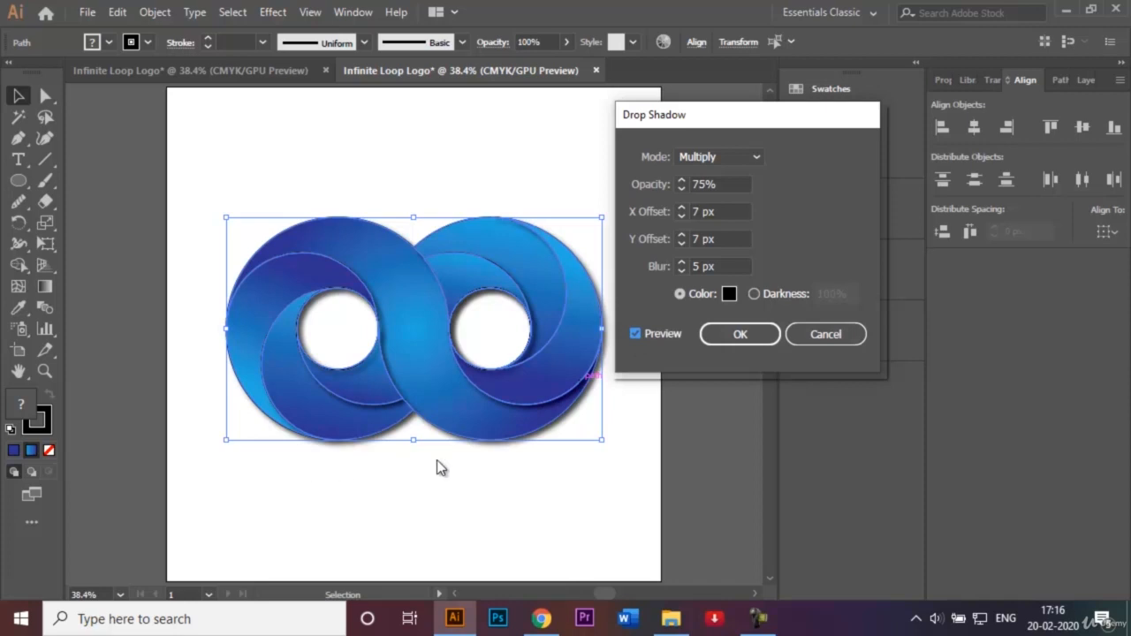
click(739, 334)
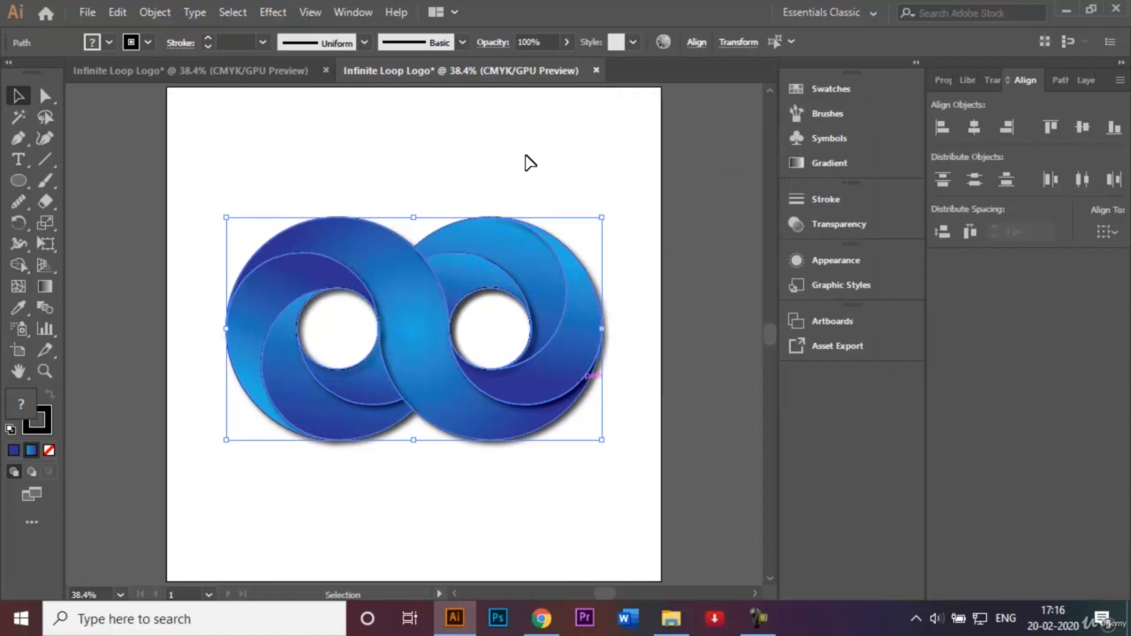
click(570, 181)
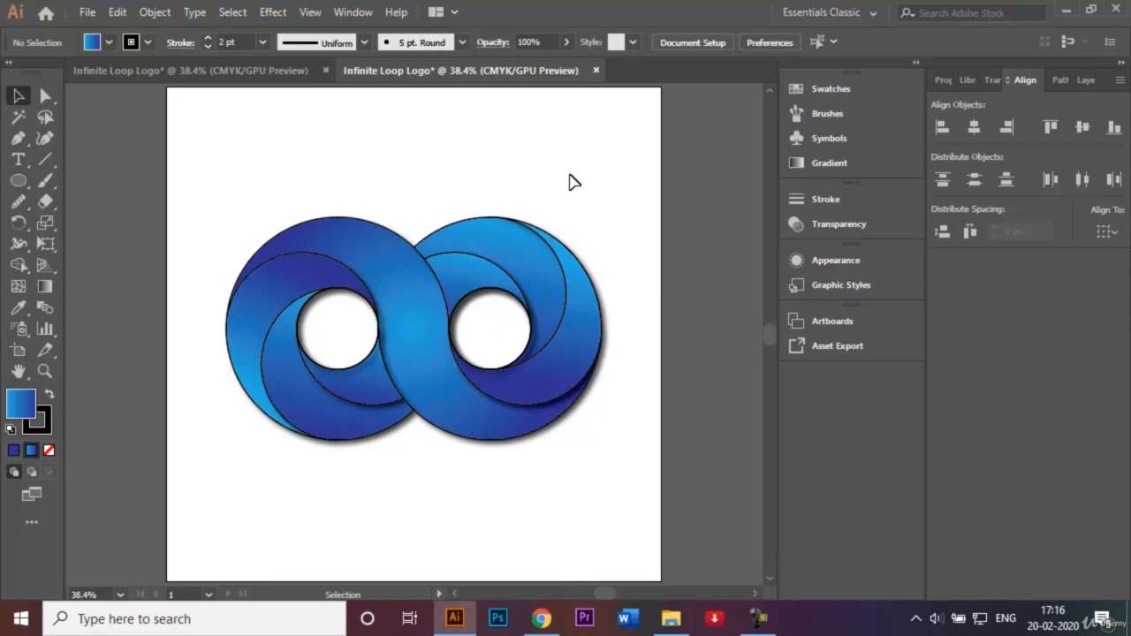
- Save the document as Infinite Loop Logo.ai in the Logos folder, in Adobe Illustrator format with the Illustrator CC version and default options
click(87, 12)
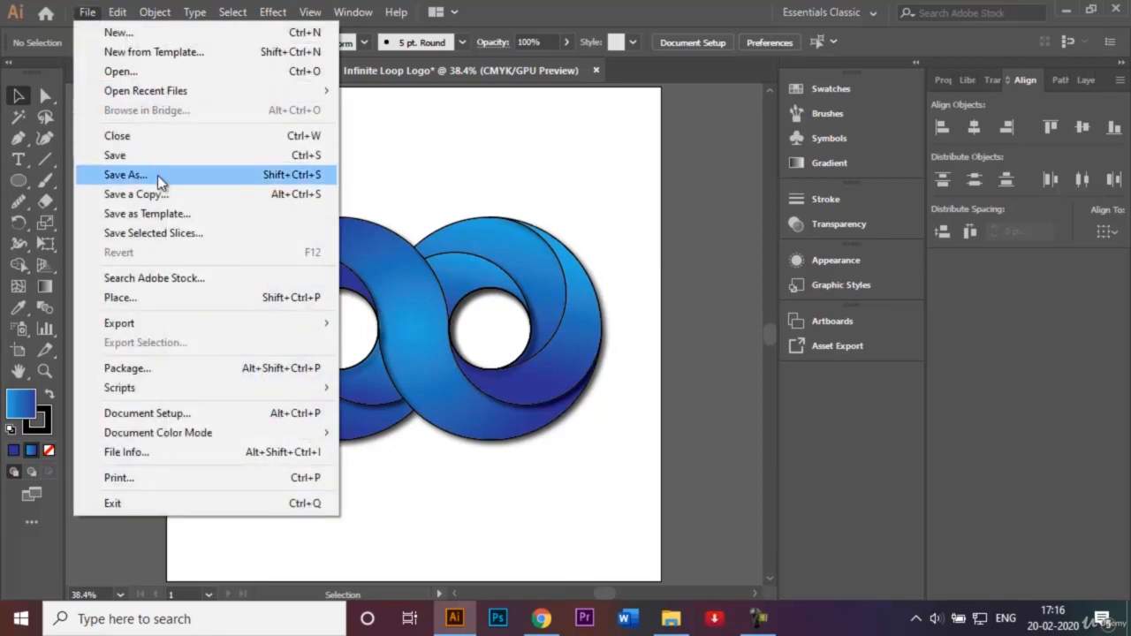
click(157, 175)
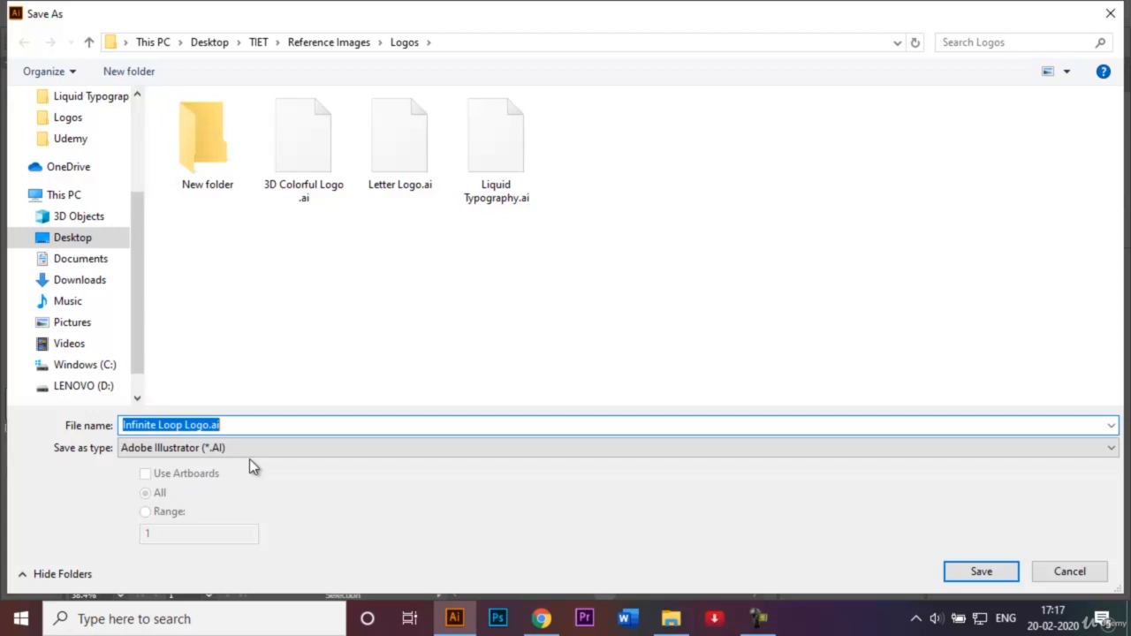
click(985, 572)
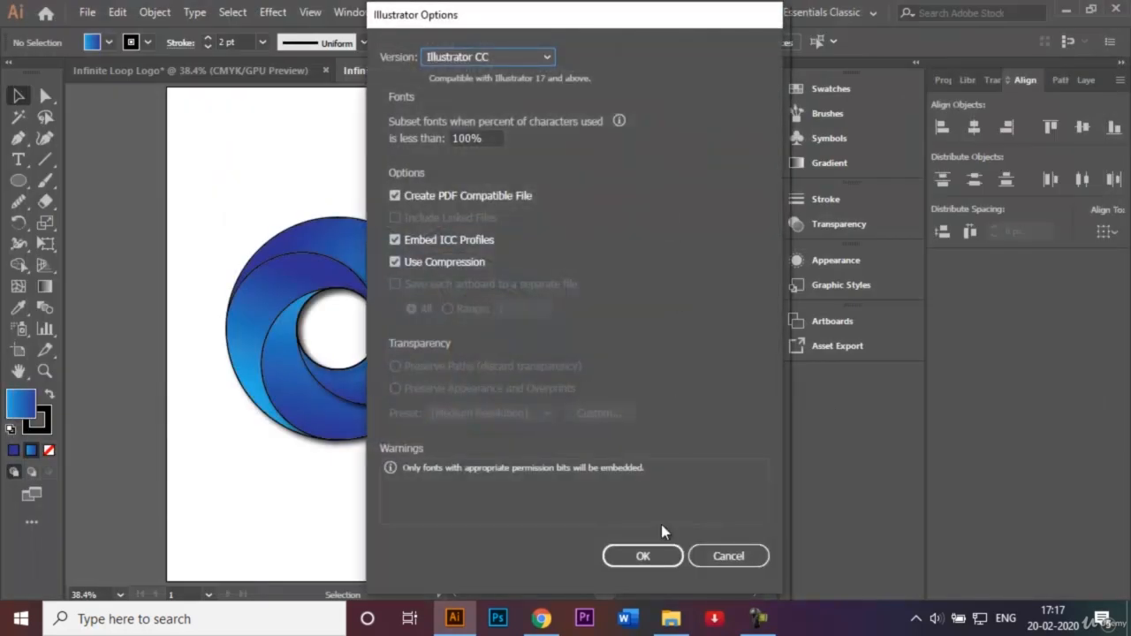
click(651, 559)
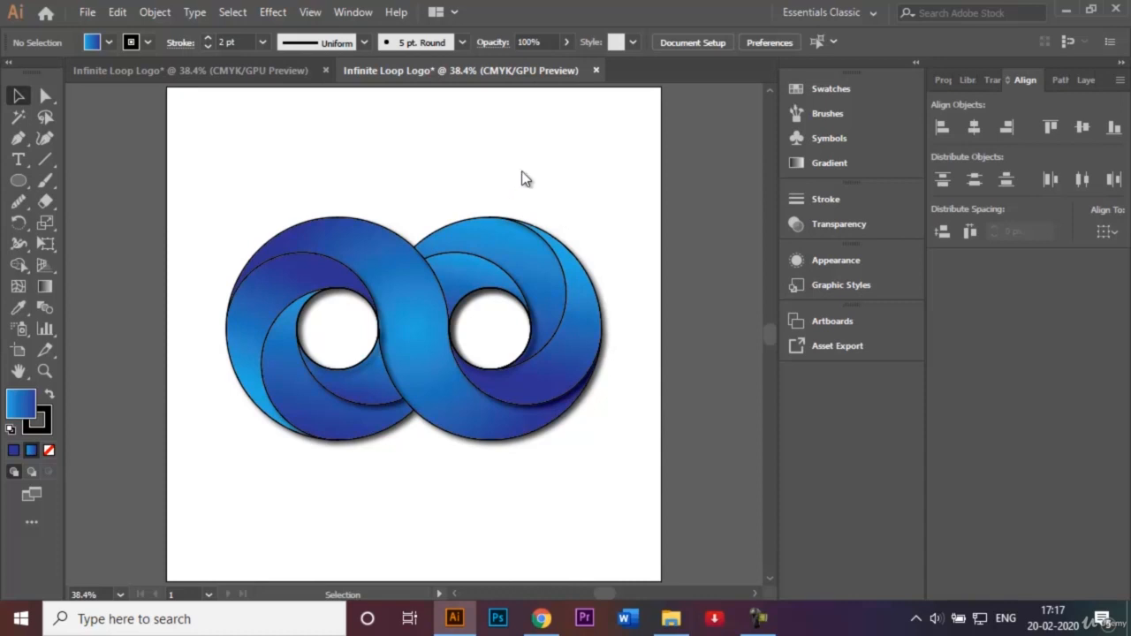